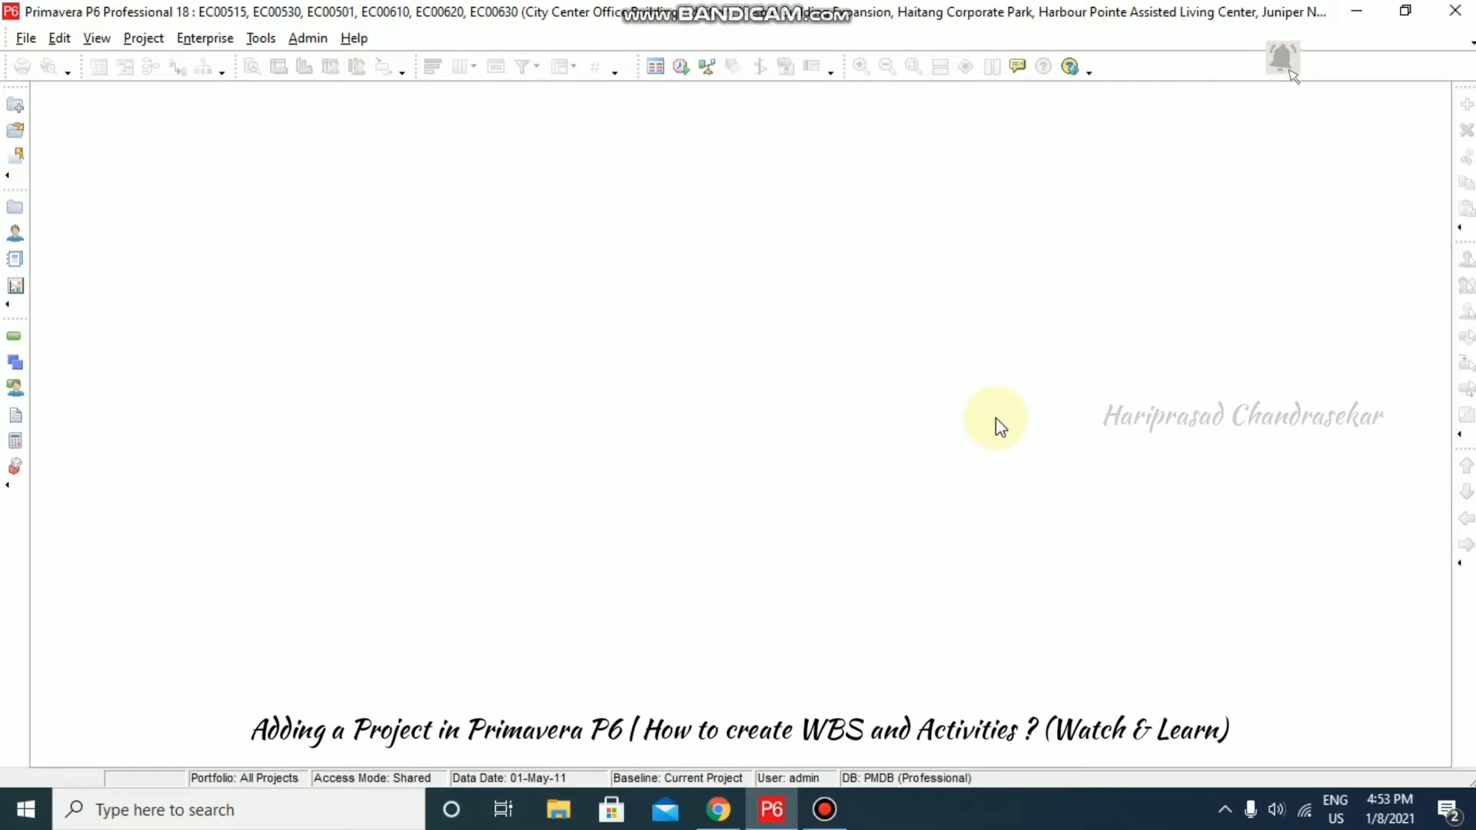
Step: Open the Projects window from the Enterprise menu to list the EPS nodes
{"action": "left_click", "coordinate": [206, 39]}
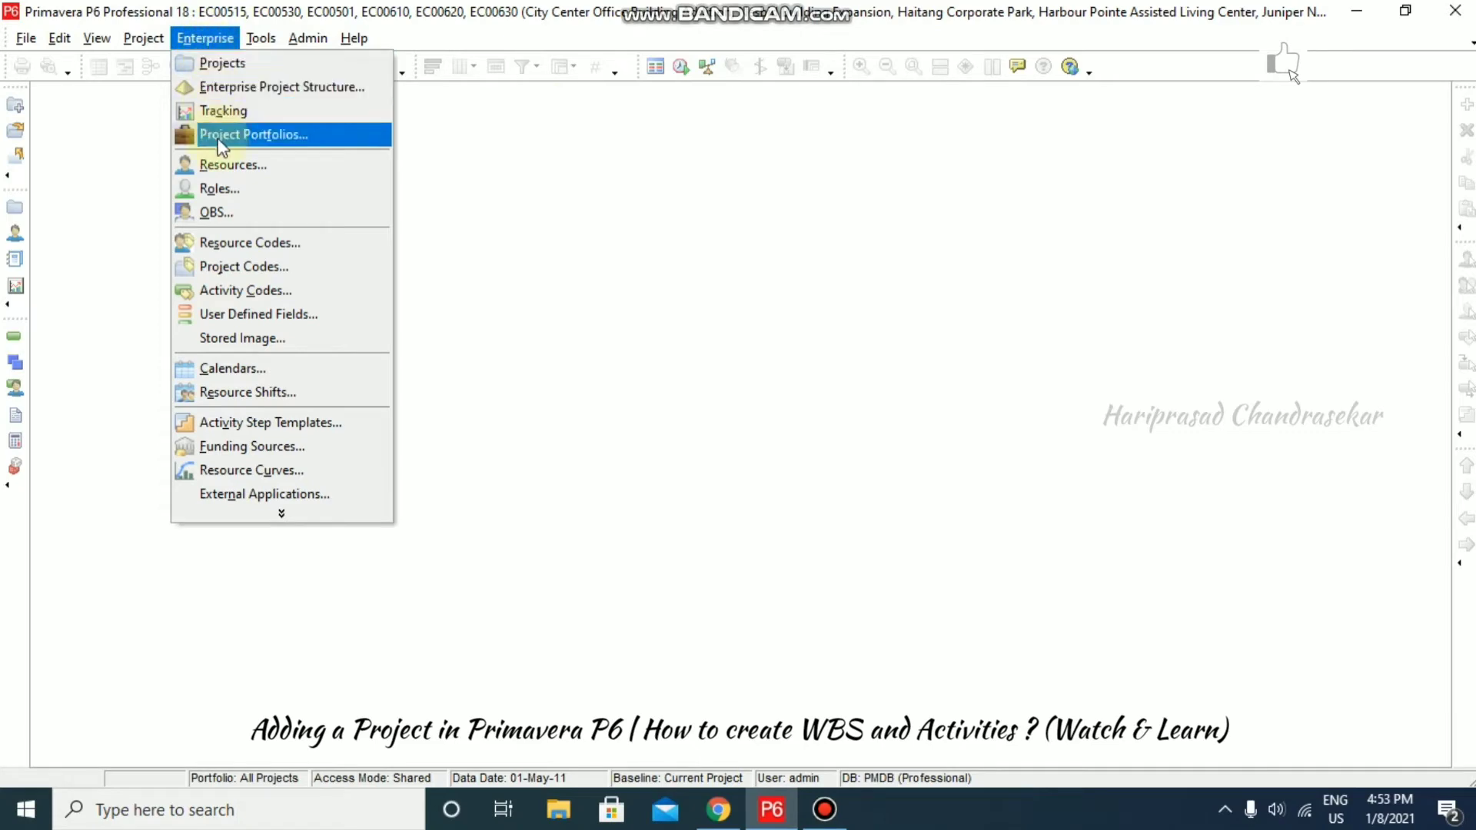
{"action": "left_click", "coordinate": [232, 65]}
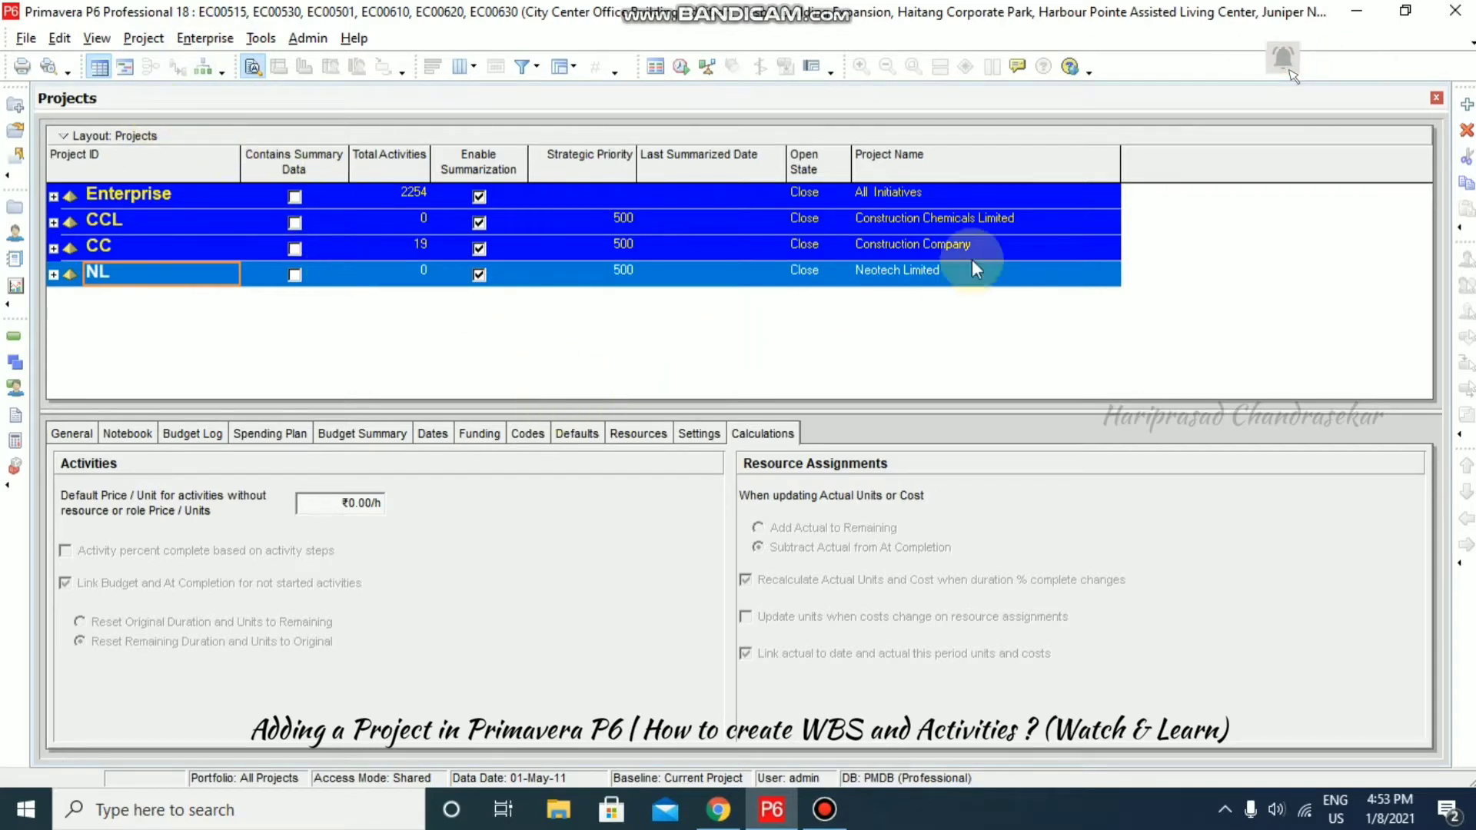
Step: Start a new project and browse the EPS tree, collapsing the Enterprise and CCL branches
{"action": "left_click", "coordinate": [1467, 107]}
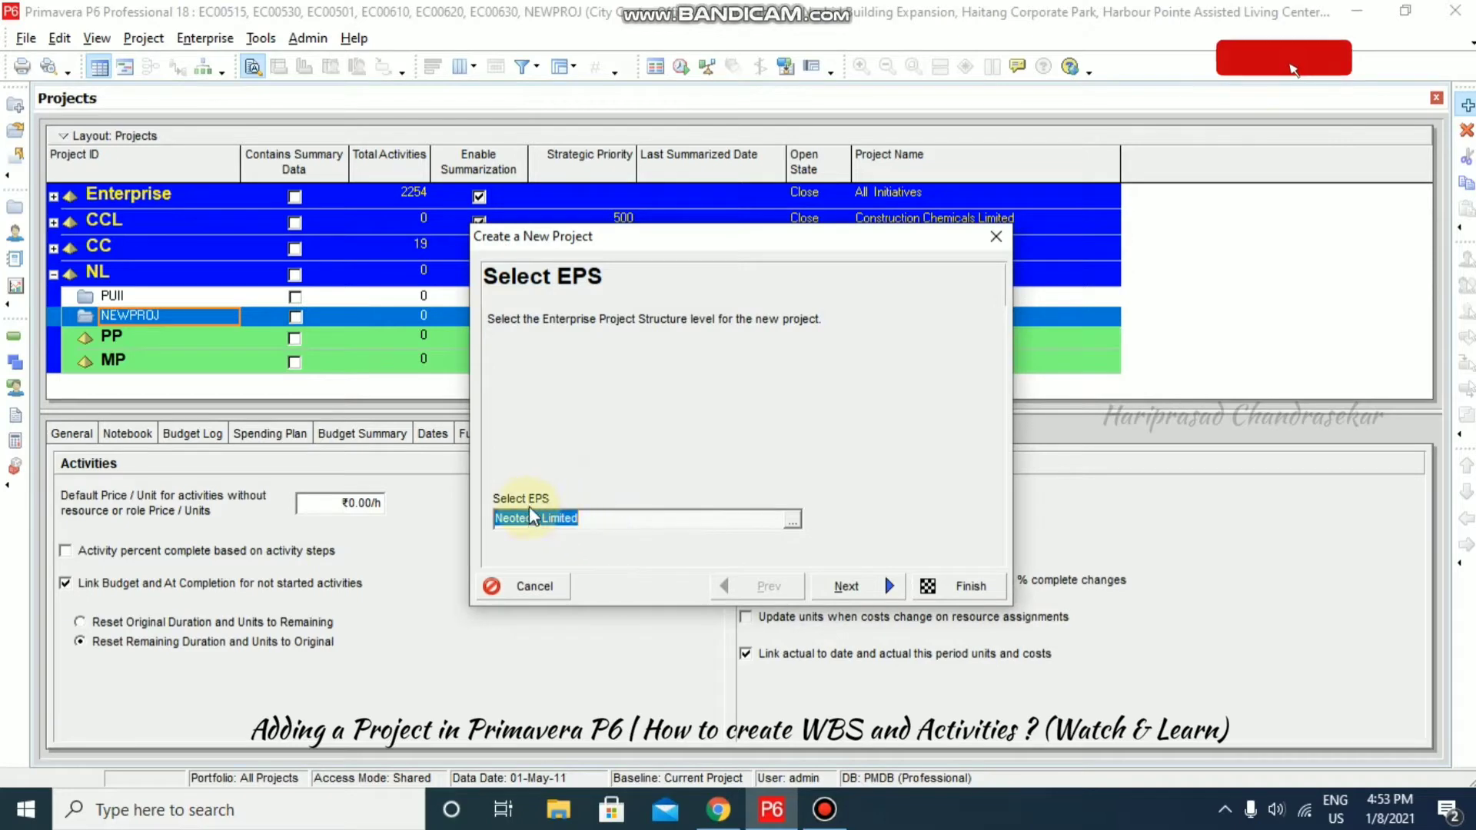
{"action": "left_click", "coordinate": [802, 525]}
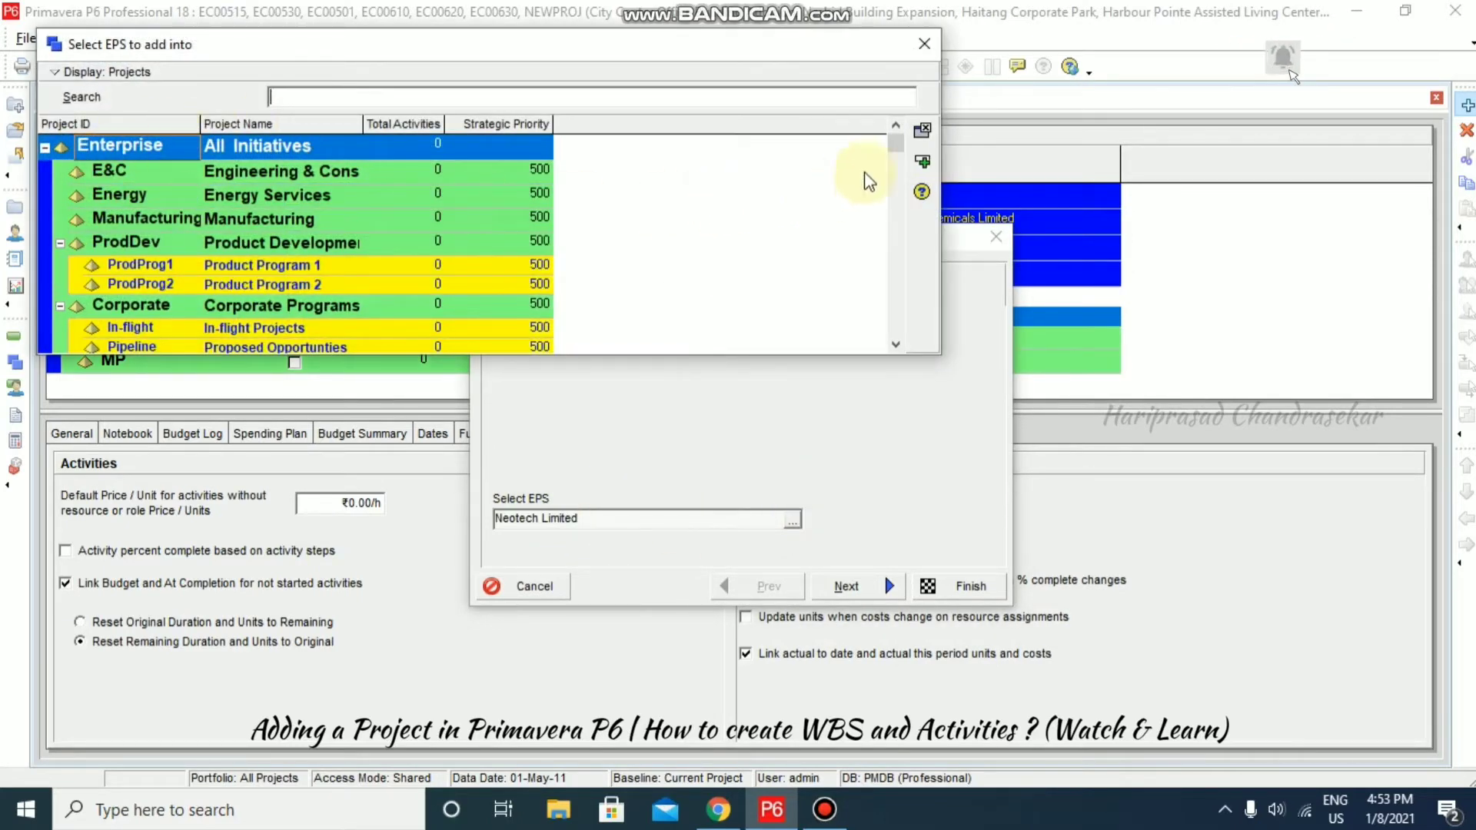
{"action": "left_click_drag", "start_coordinate": [894, 144], "coordinate": [894, 329]}
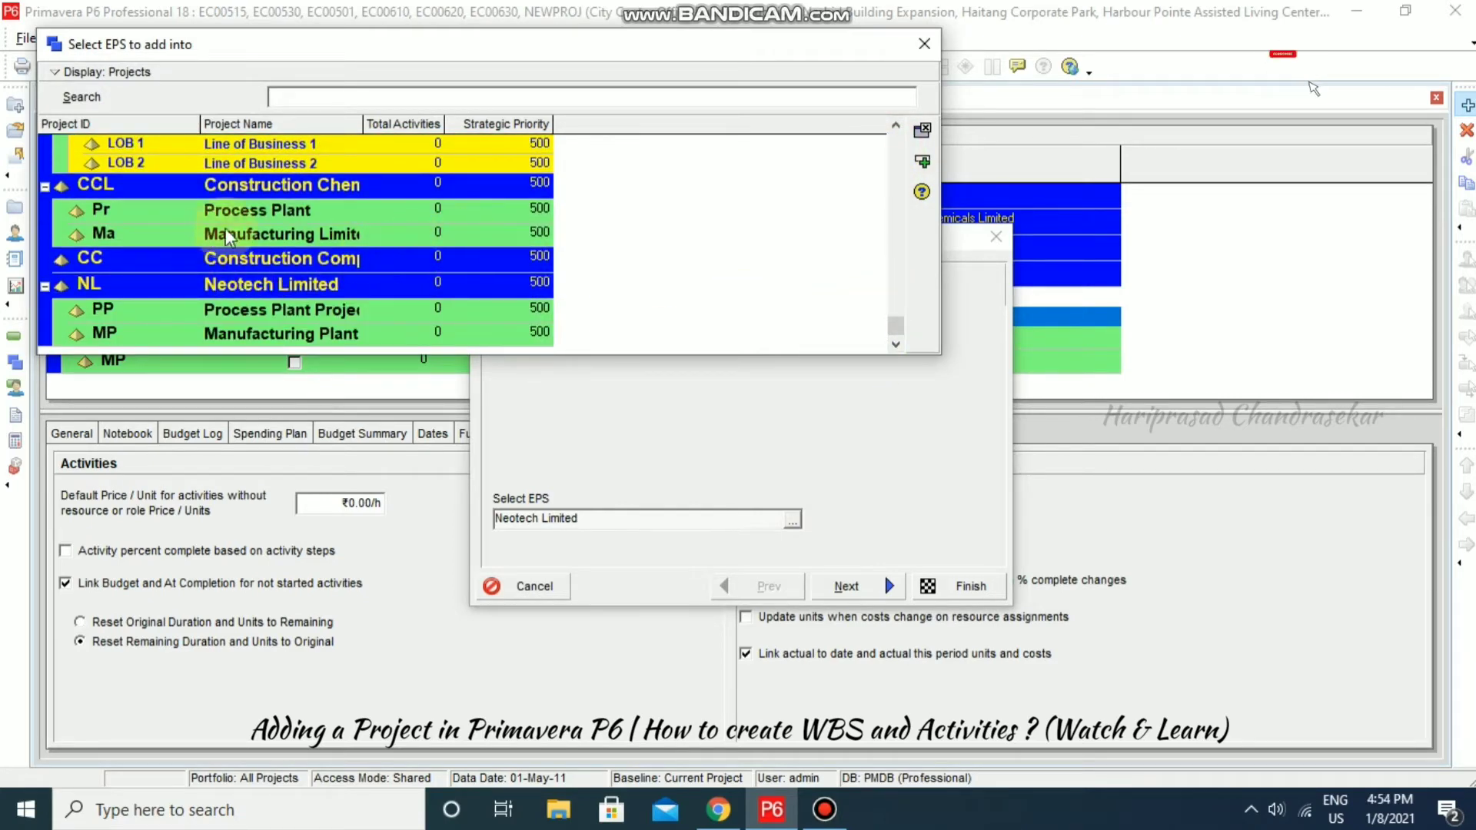
{"action": "scroll", "coordinate": [139, 191], "scroll_direction": "up", "scroll_amount": 3}
{"action": "scroll", "coordinate": [138, 190], "scroll_direction": "up", "scroll_amount": 2}
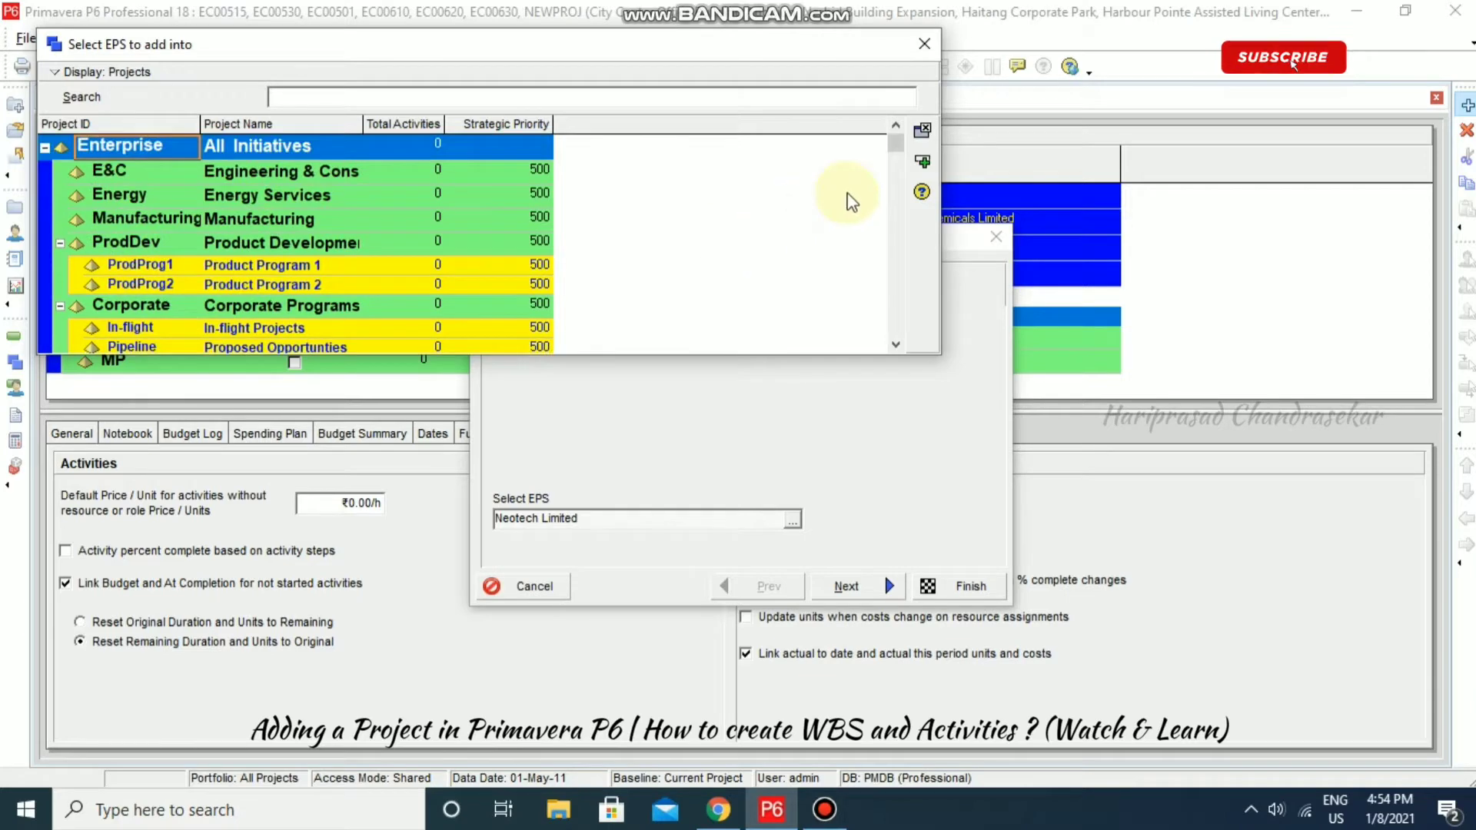
{"action": "left_click", "coordinate": [45, 152]}
{"action": "left_click", "coordinate": [44, 148]}
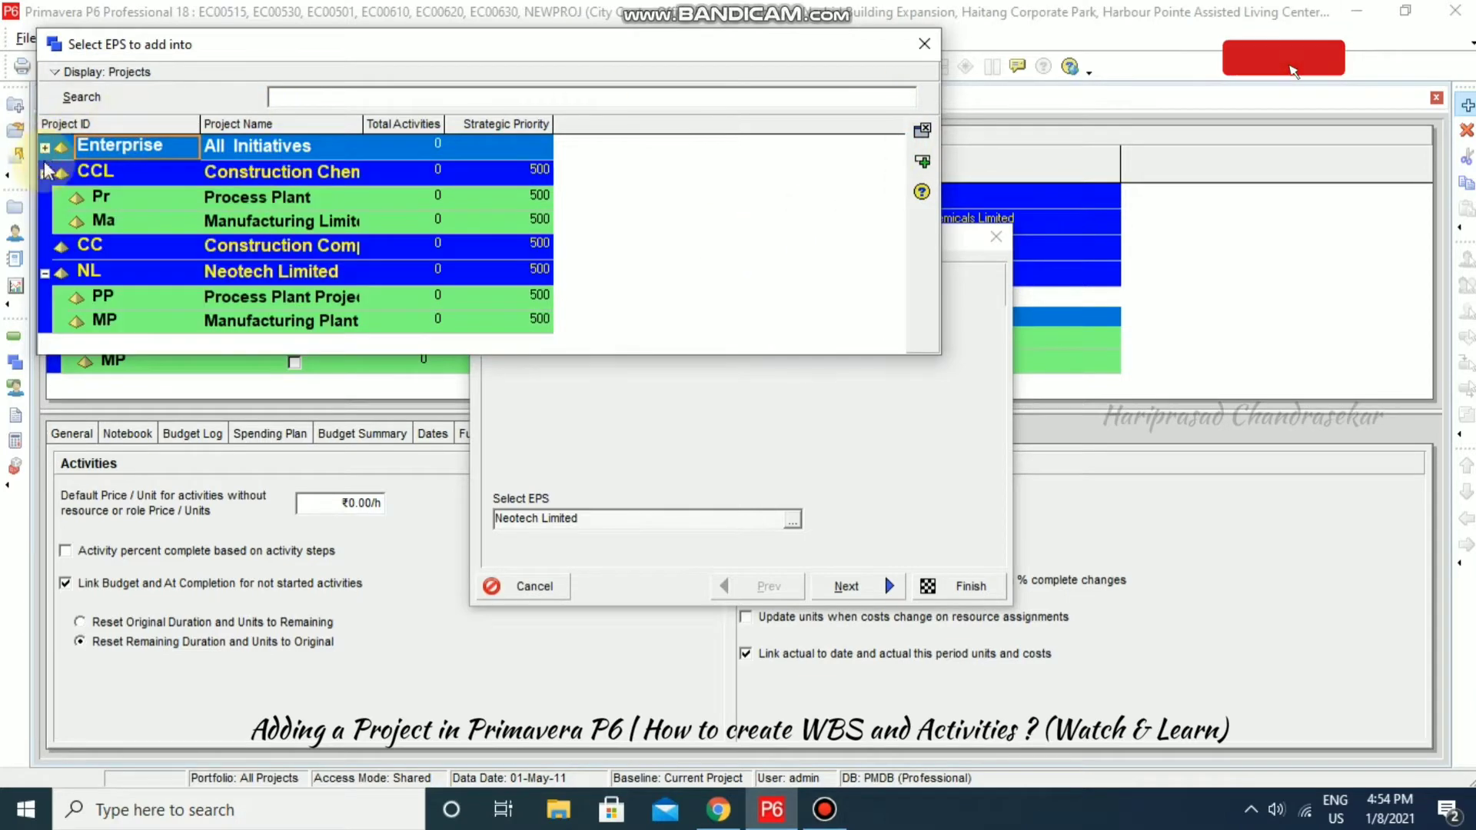
{"action": "left_click", "coordinate": [44, 173]}
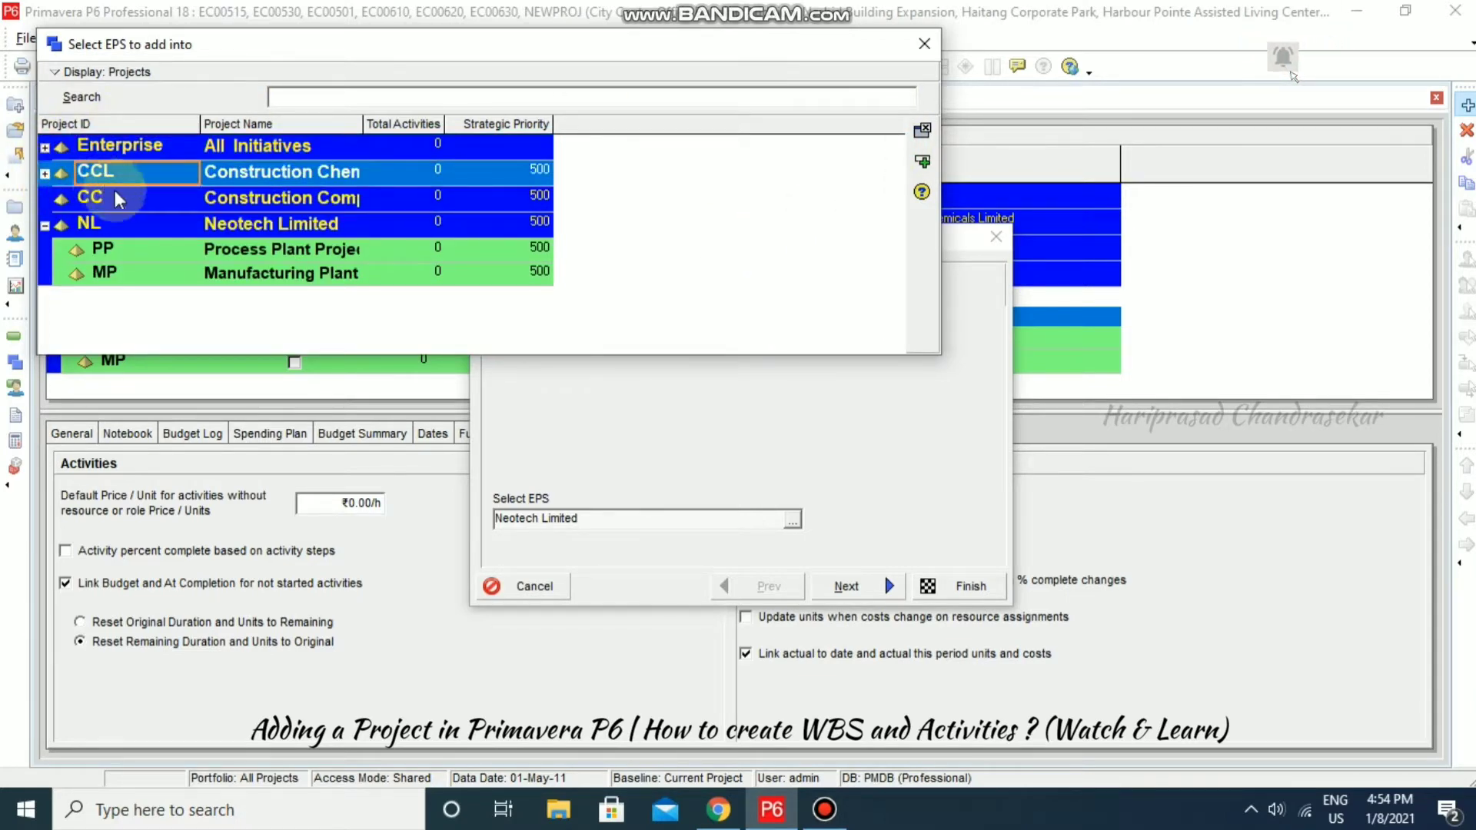
Step: Widen the Project Name column and choose Construction Company under CCL as the EPS
{"action": "left_click", "coordinate": [364, 123]}
{"action": "left_click_drag", "start_coordinate": [458, 124], "coordinate": [490, 123]}
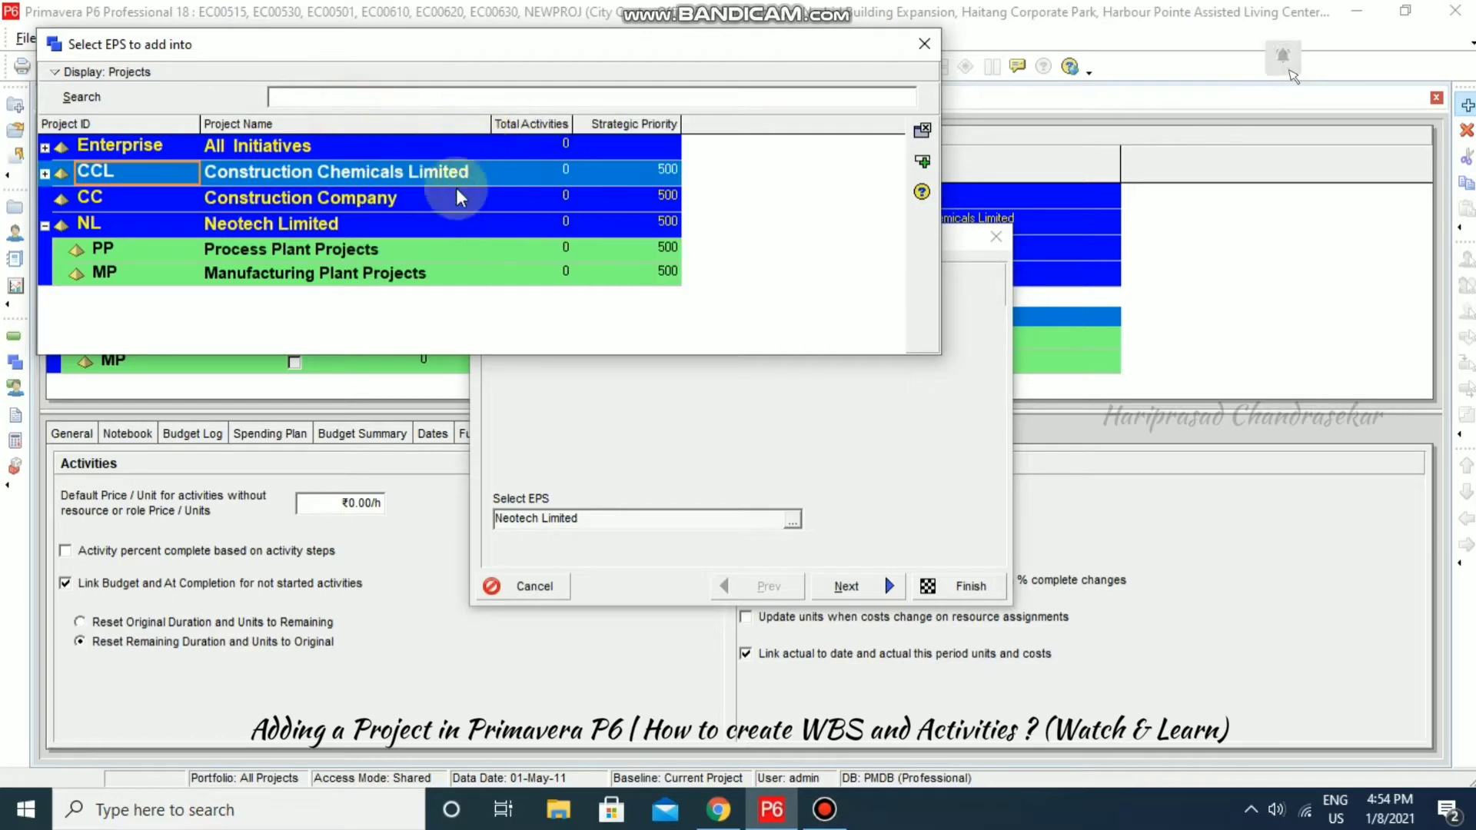
{"action": "left_click", "coordinate": [45, 174]}
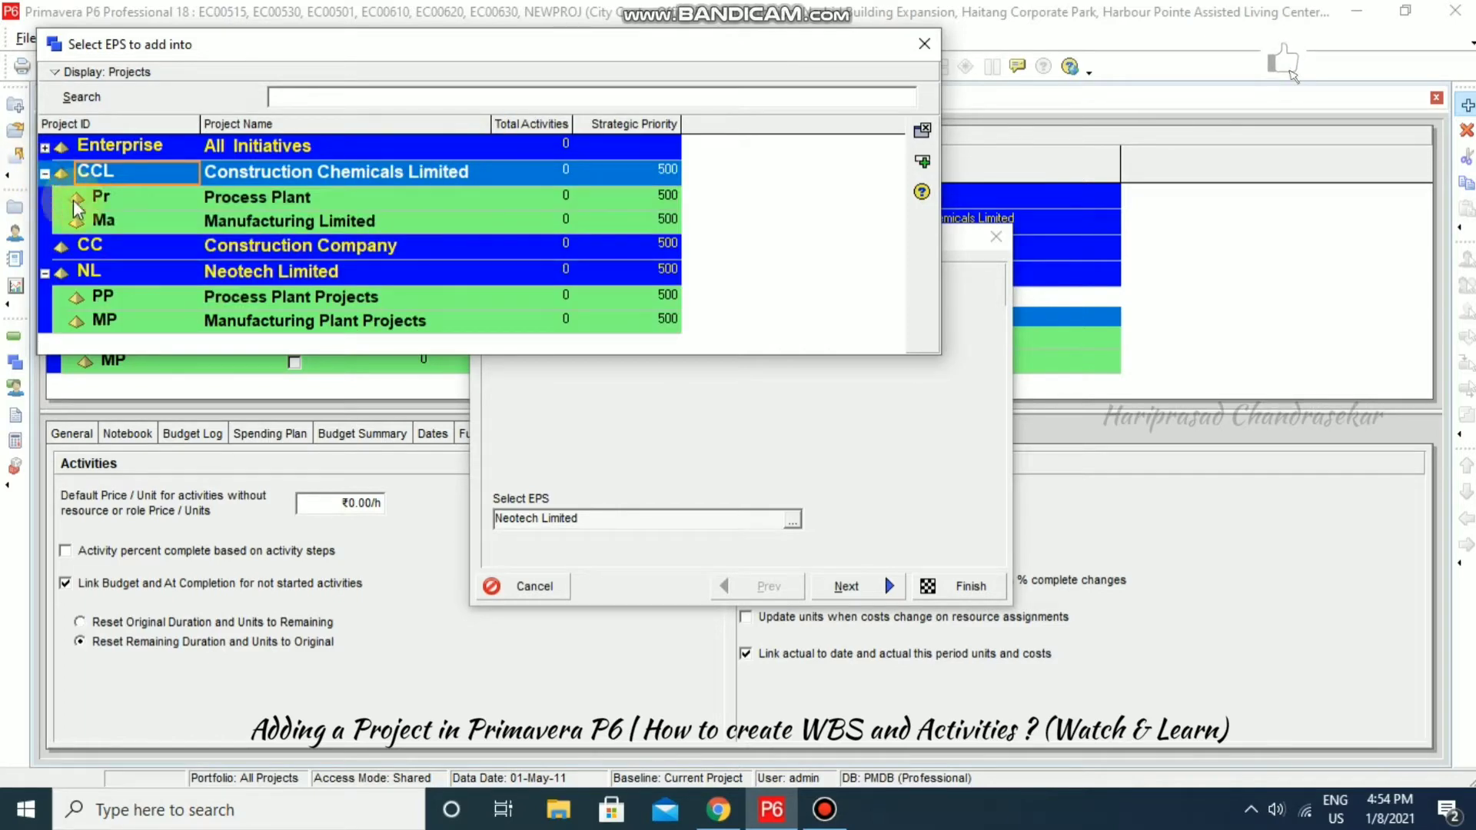
{"action": "left_click", "coordinate": [92, 244]}
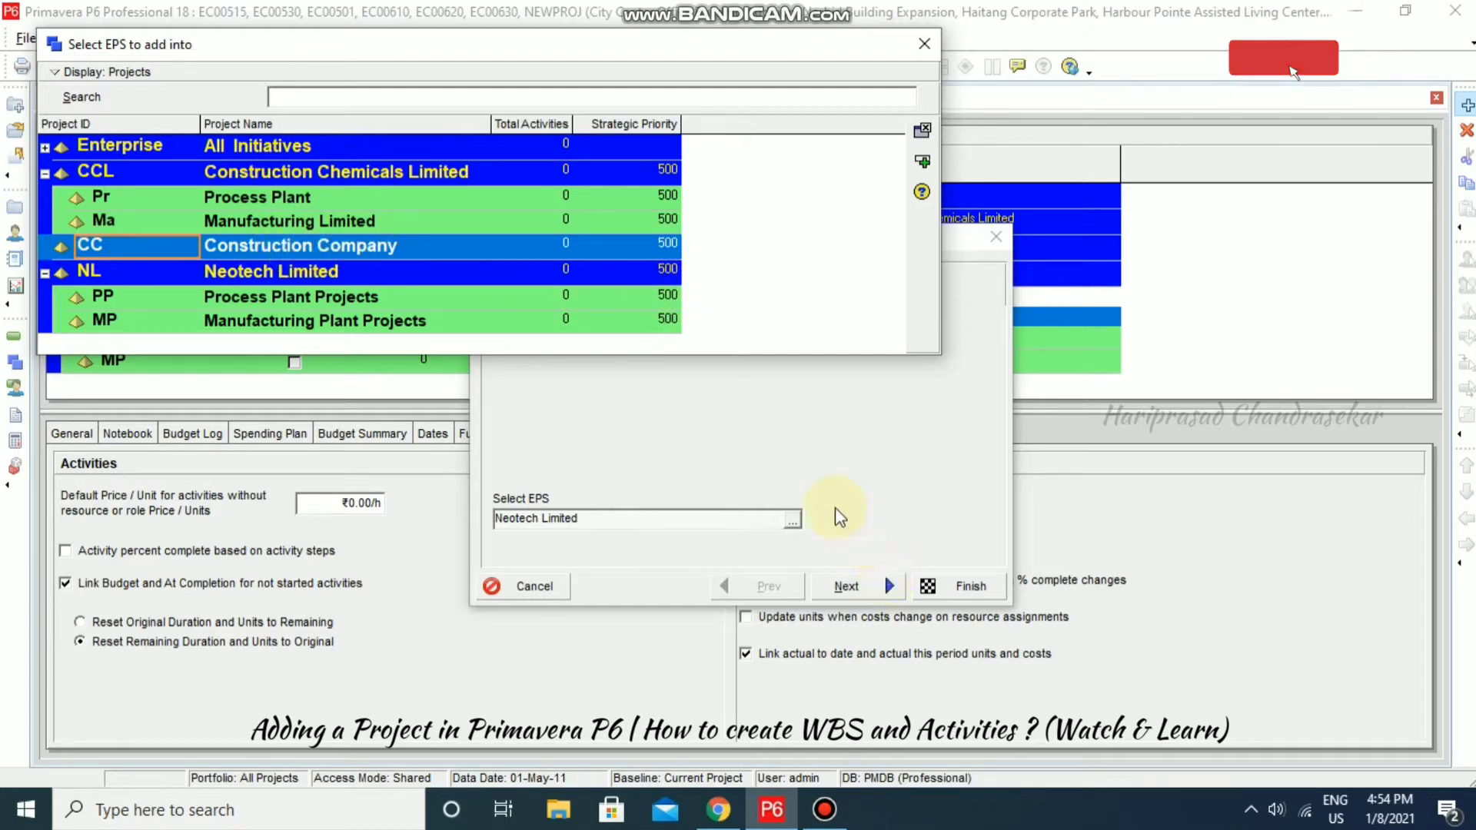
{"action": "double_click", "coordinate": [421, 246]}
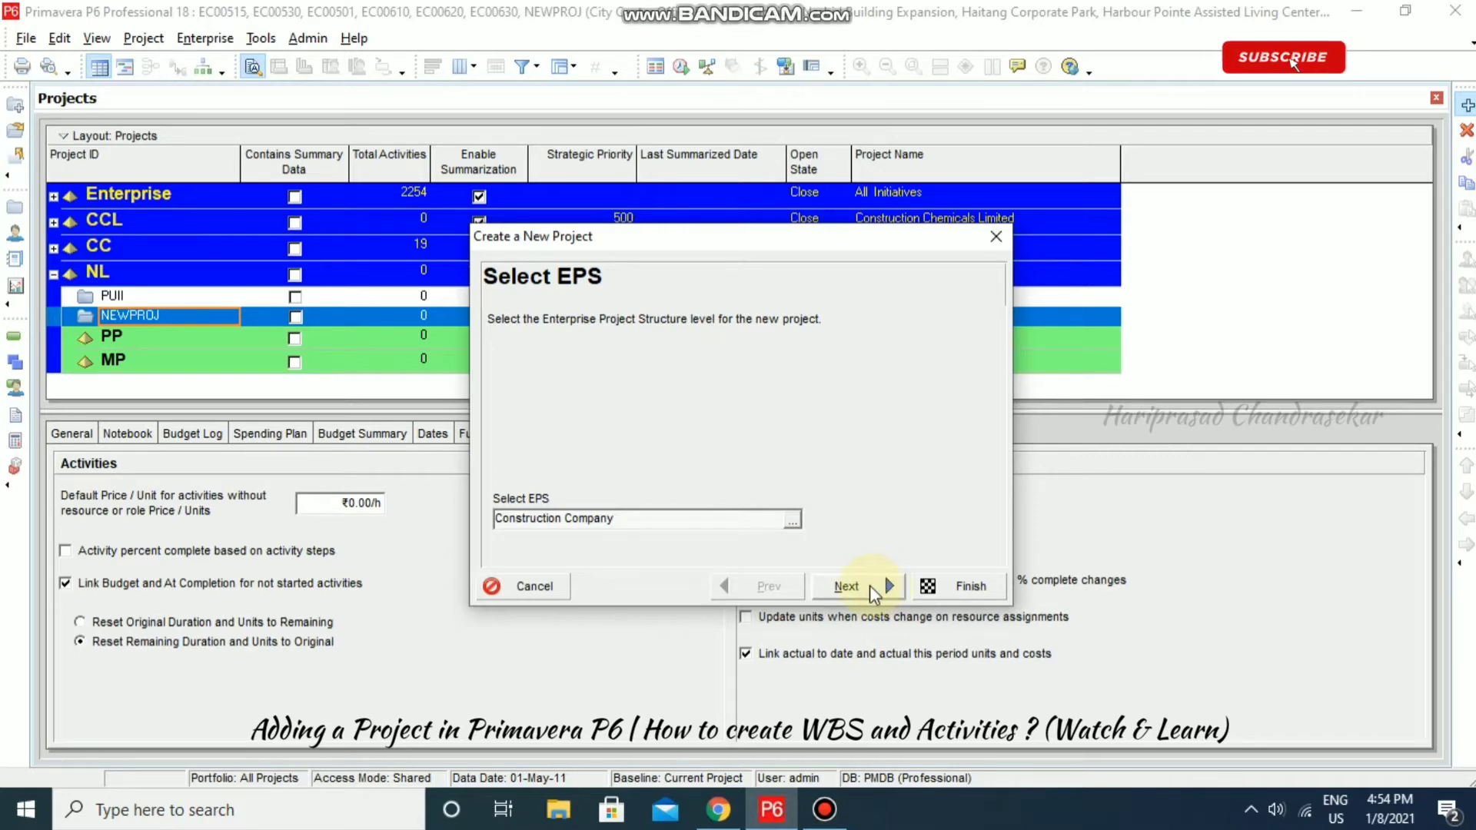
Step: Enter project ID CCIL and project name 'Construction Company India Limited'
{"action": "left_click", "coordinate": [869, 584]}
{"action": "left_click", "coordinate": [580, 471]}
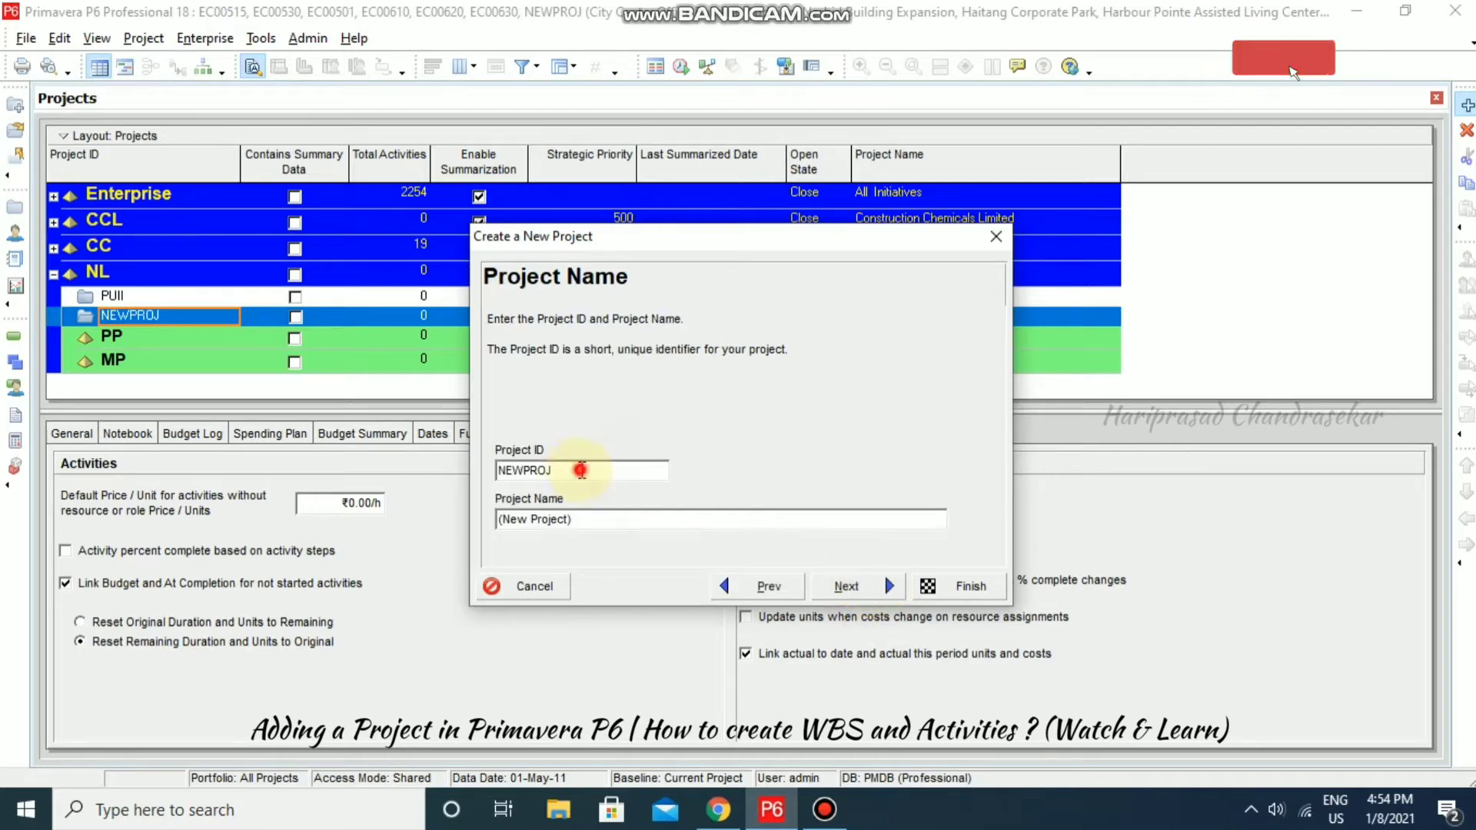
{"action": "left_click_drag", "start_coordinate": [581, 470], "coordinate": [415, 468]}
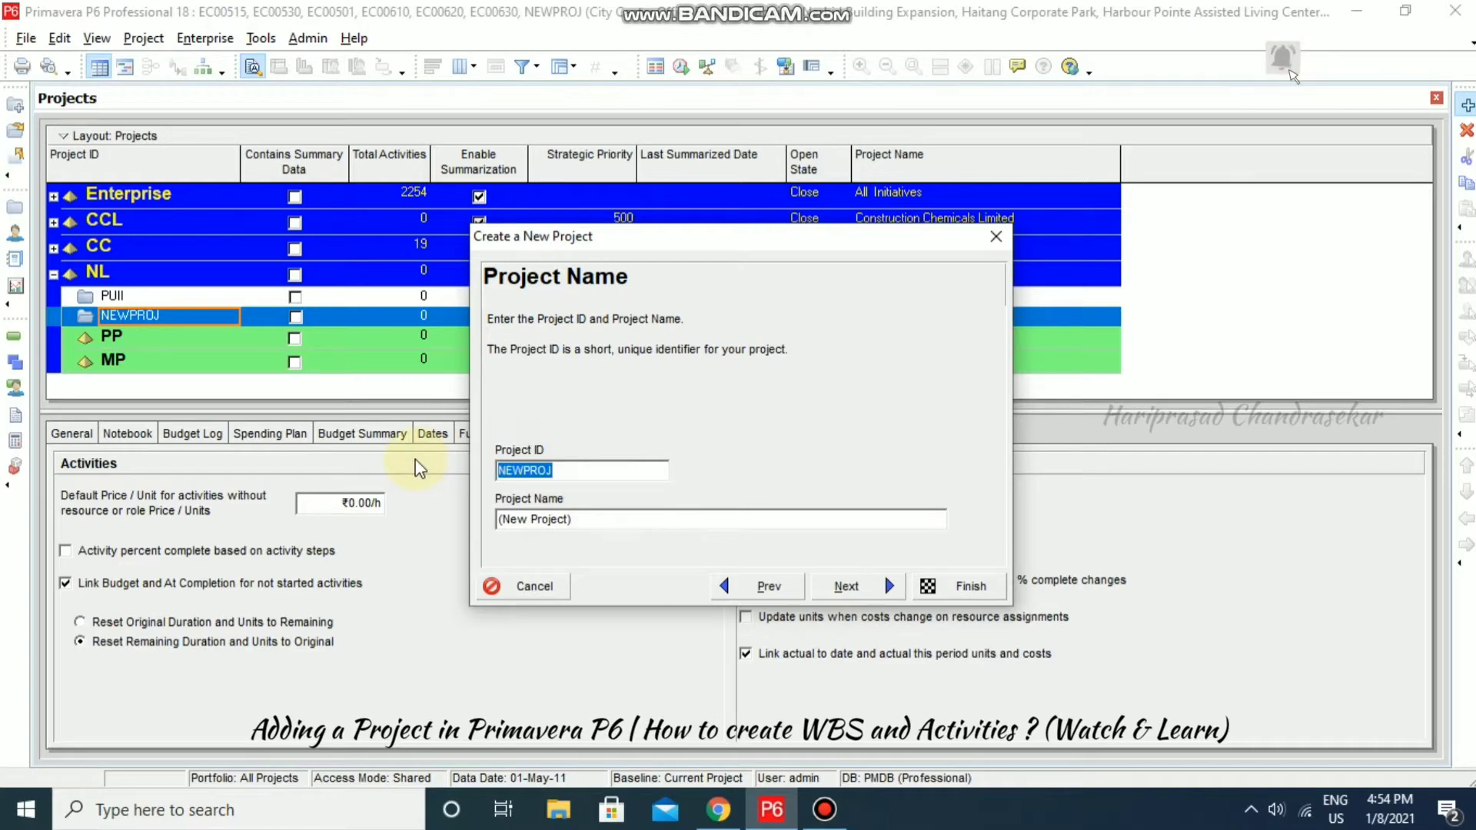
{"action": "type", "text": "CCIL"}
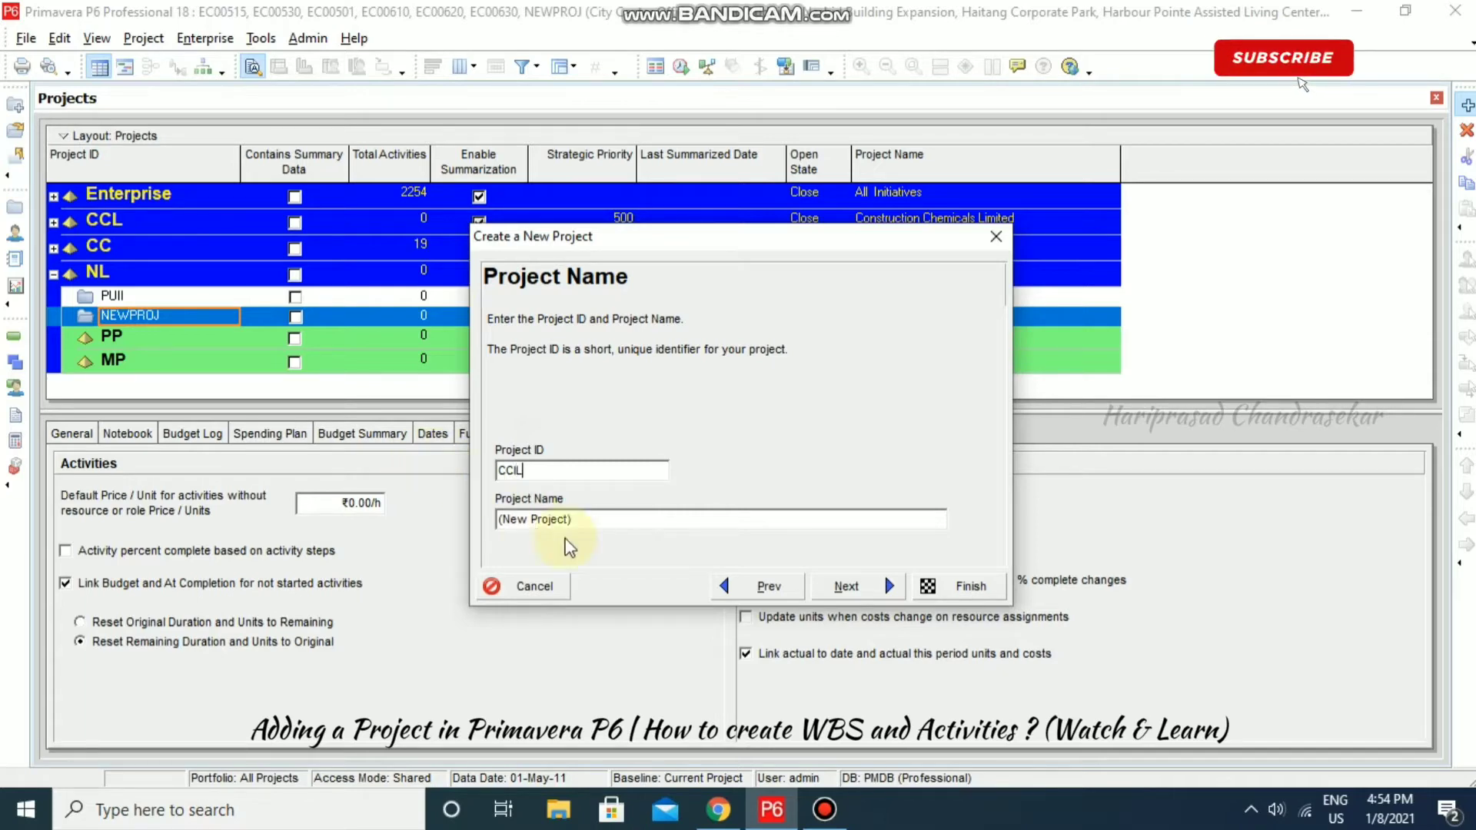
{"action": "left_click_drag", "start_coordinate": [615, 519], "coordinate": [381, 512]}
{"action": "type", "text": "Co"}
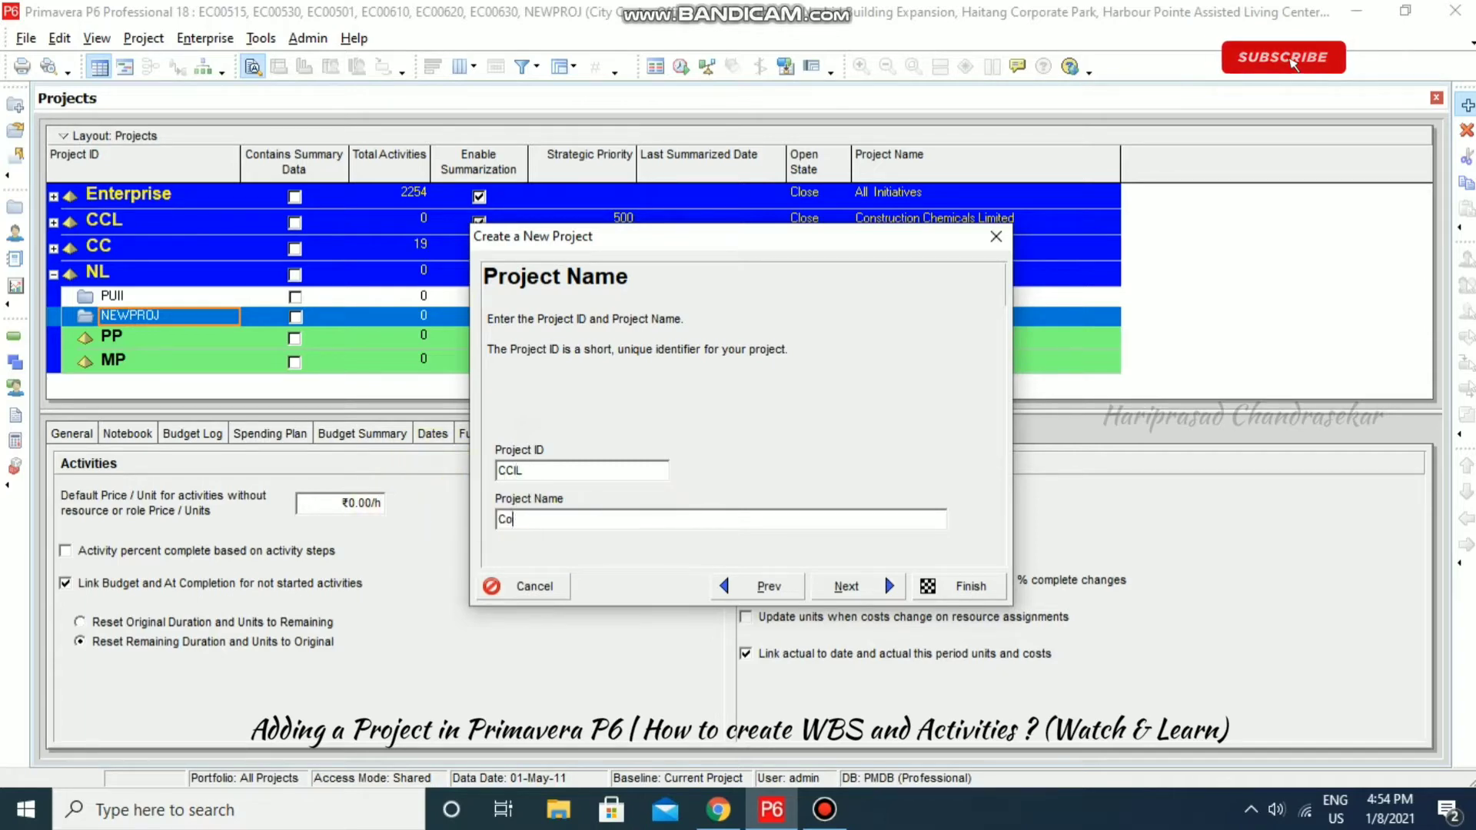
{"action": "type", "text": "nstruction "}
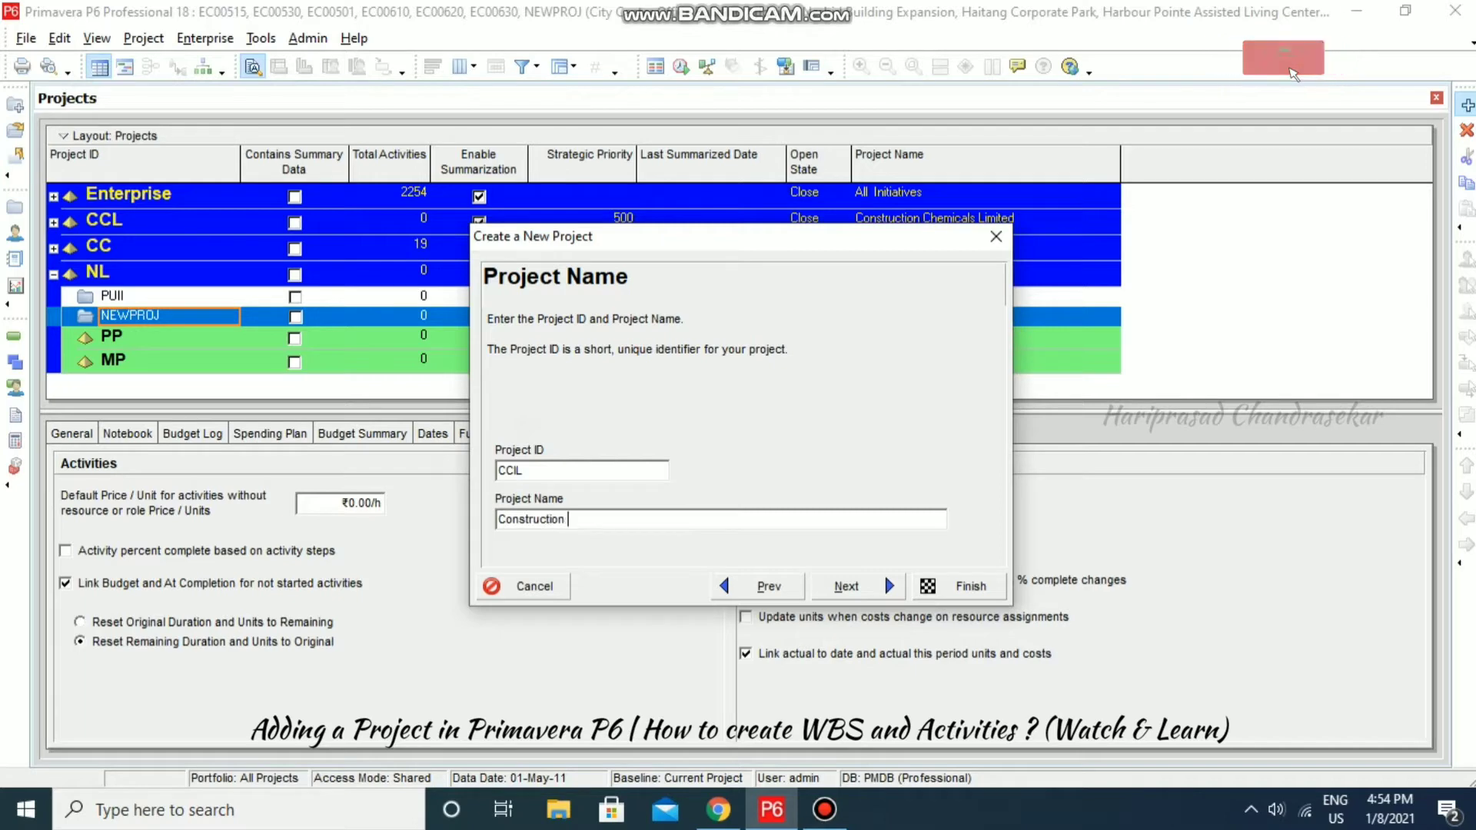
{"action": "type", "text": "Company India Limited"}
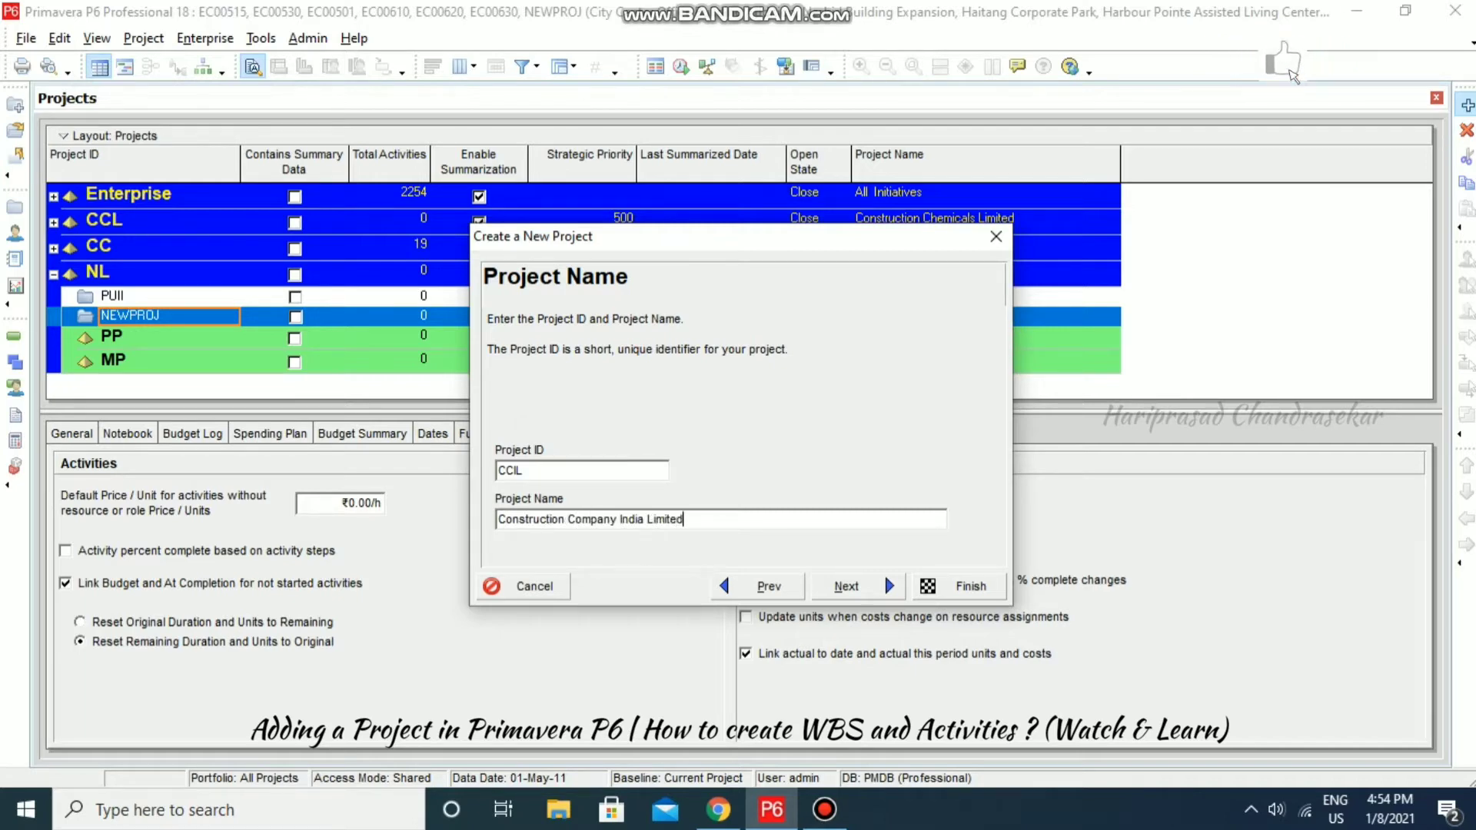
{"action": "left_click", "coordinate": [850, 584]}
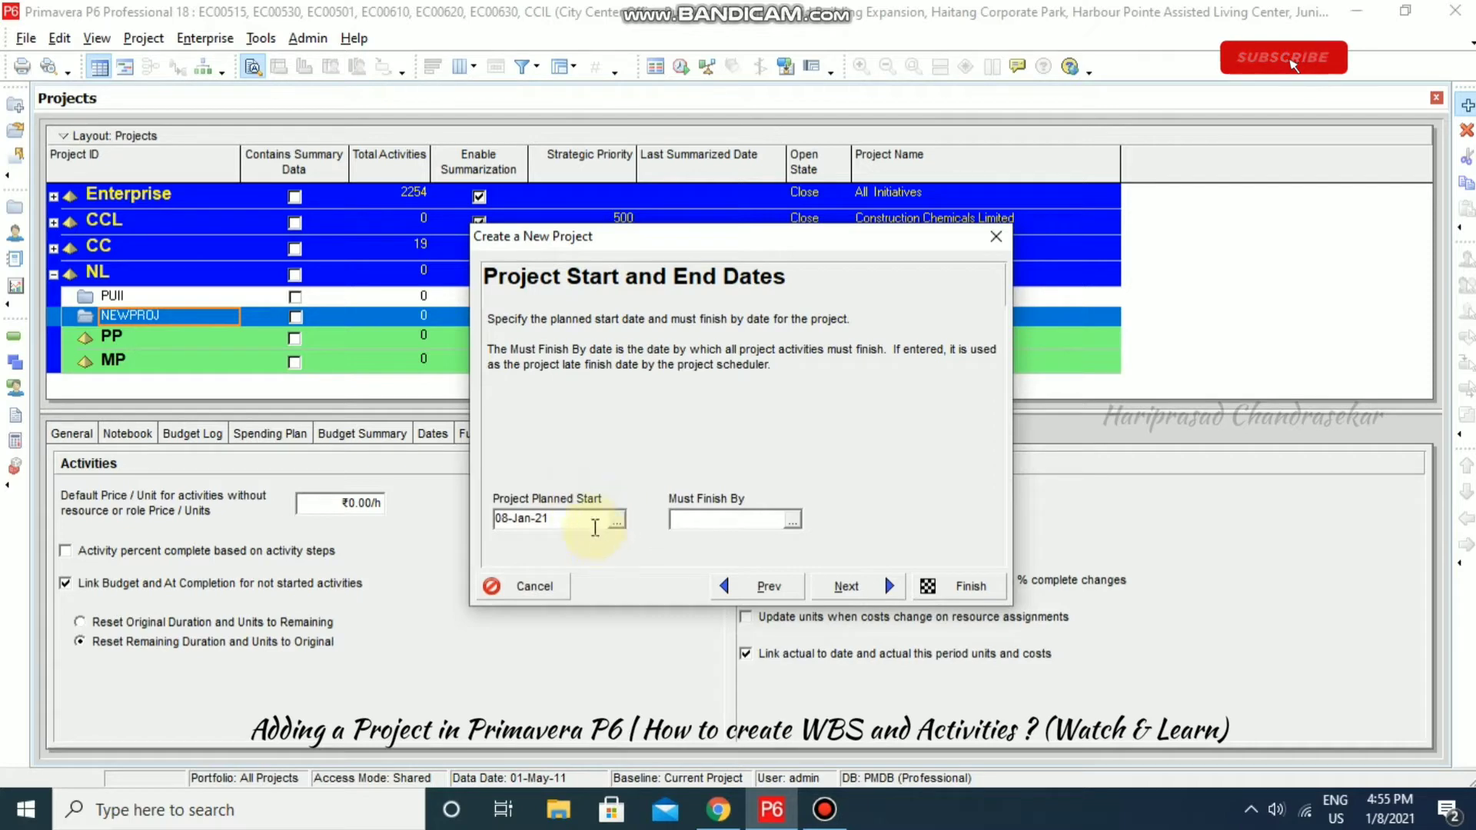
Step: Set the Project Planned Start to 01-Feb-21 using the calendar
{"action": "left_click", "coordinate": [618, 520]}
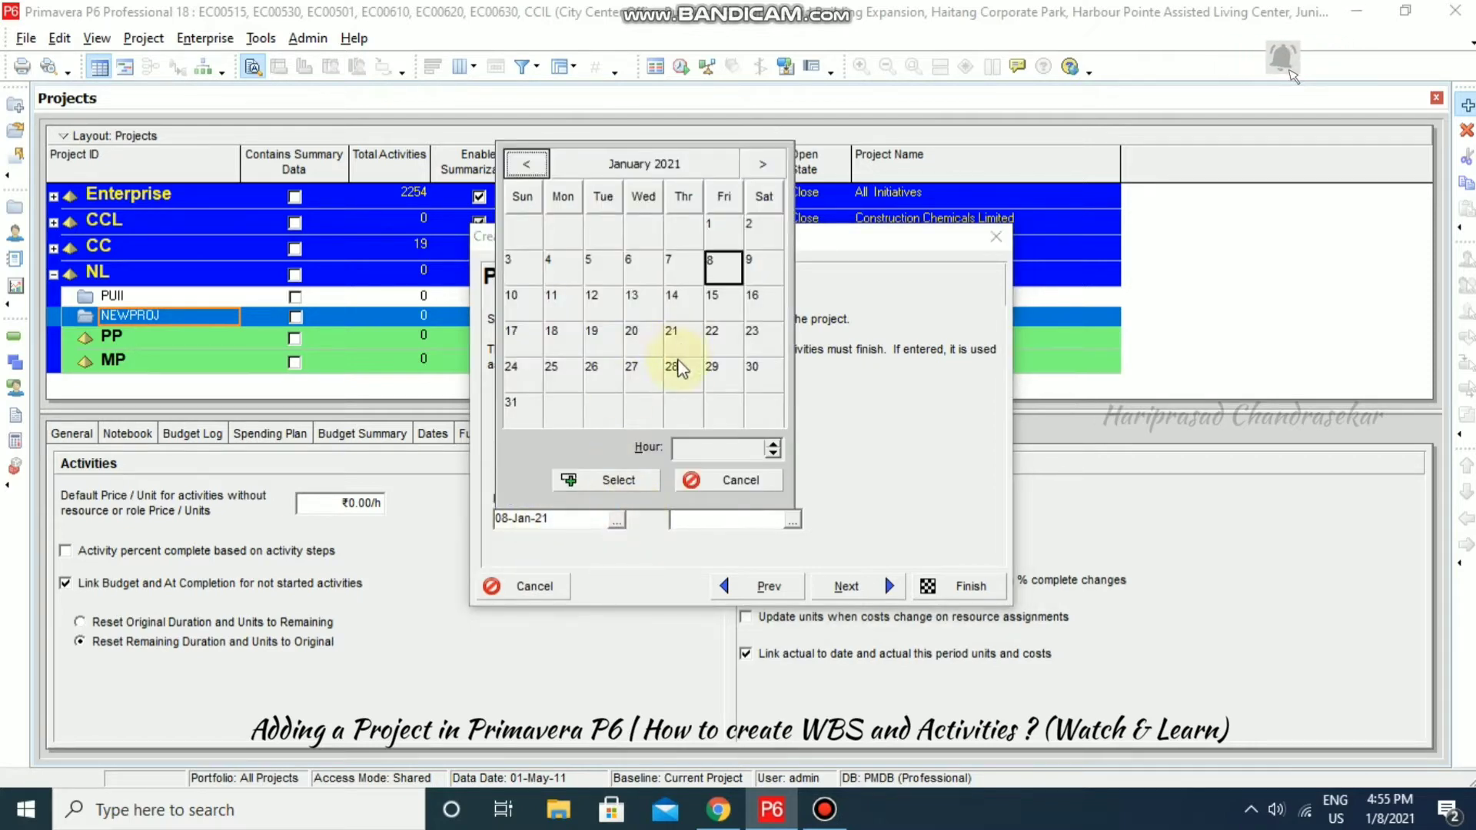
{"action": "left_click", "coordinate": [642, 165]}
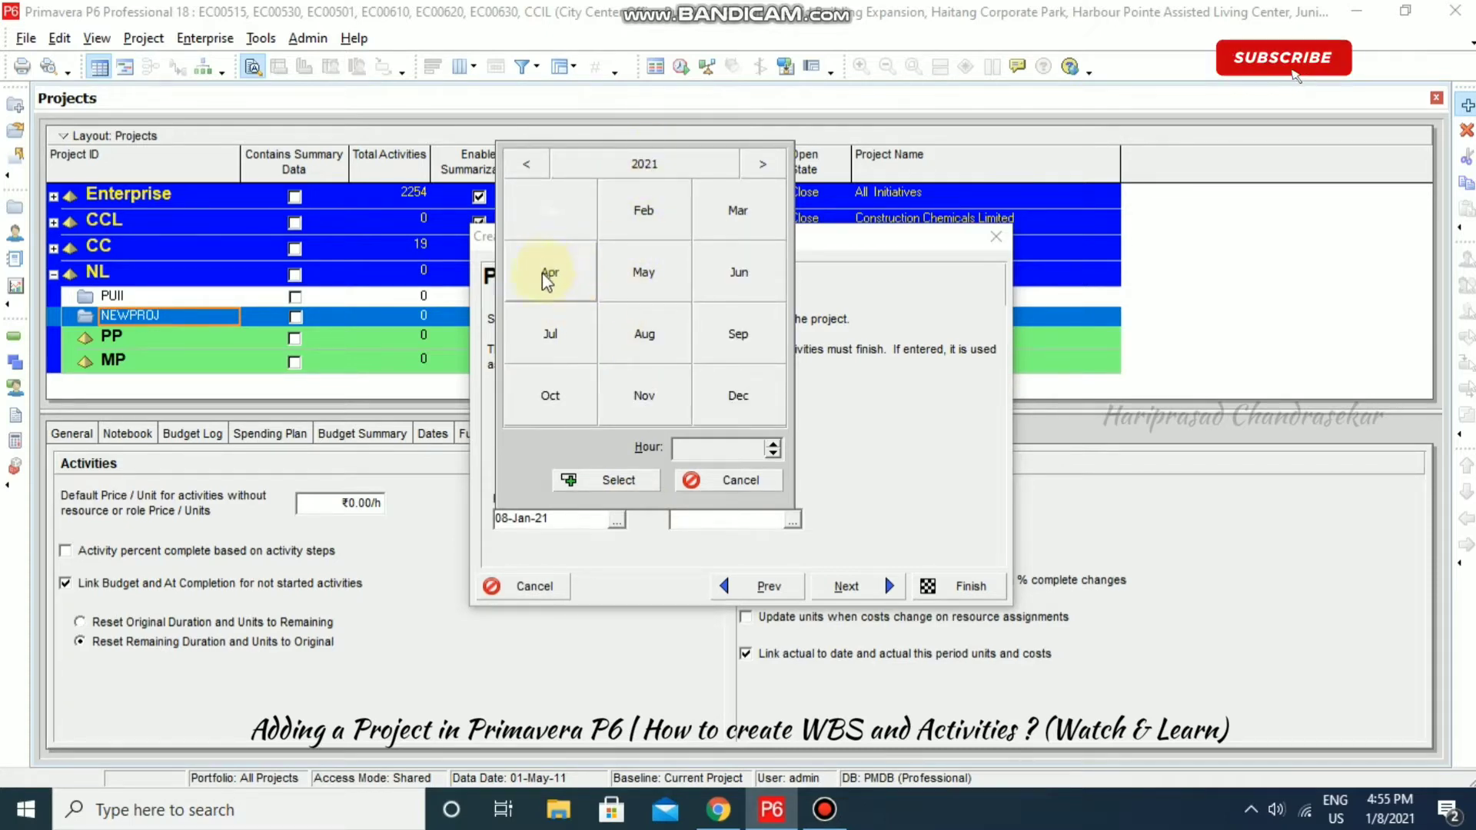
{"action": "left_click", "coordinate": [526, 164]}
{"action": "left_click", "coordinate": [526, 163]}
{"action": "left_click", "coordinate": [761, 163]}
{"action": "left_click", "coordinate": [761, 163]}
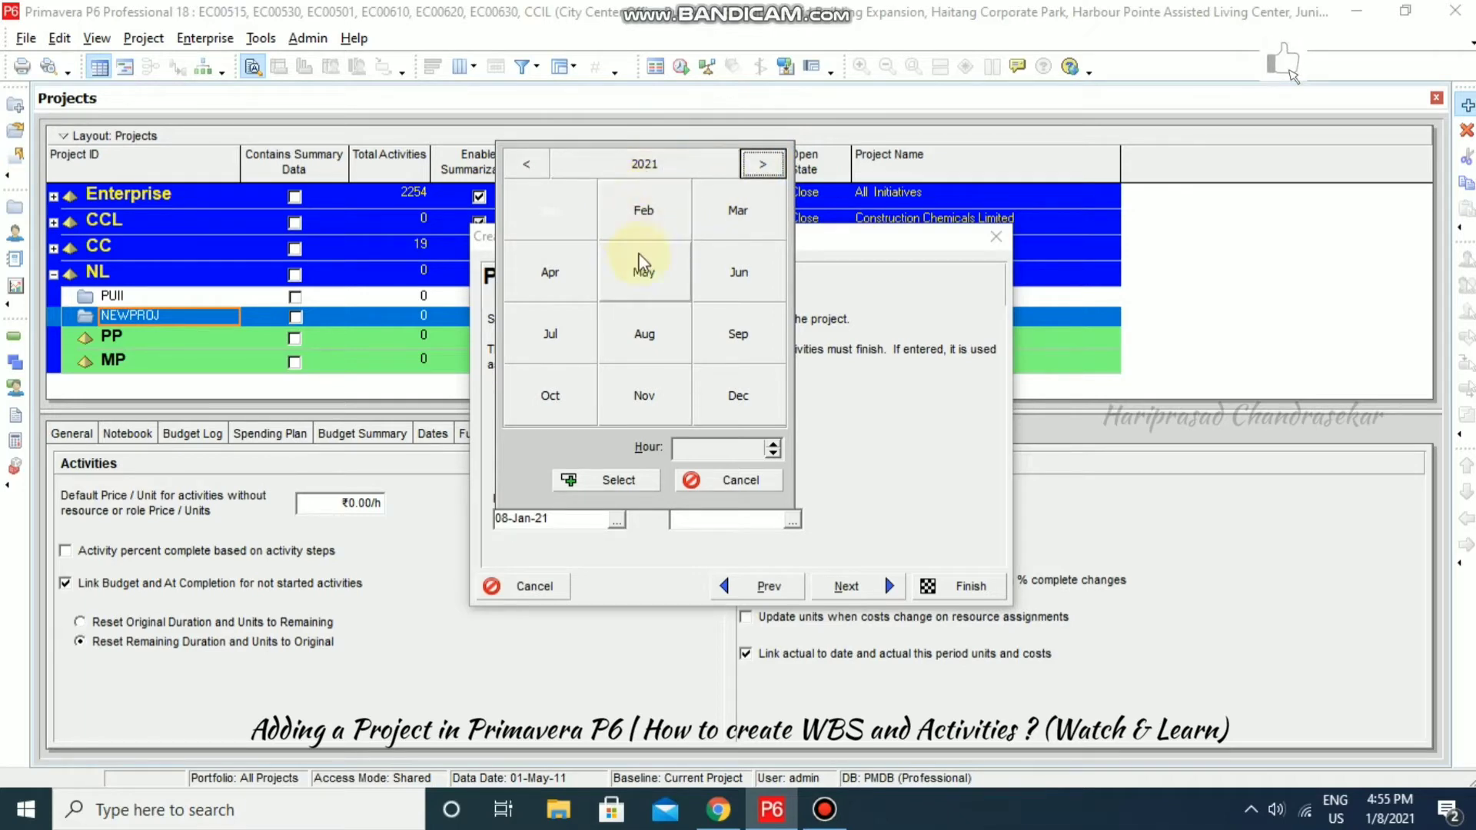
{"action": "left_click", "coordinate": [664, 207]}
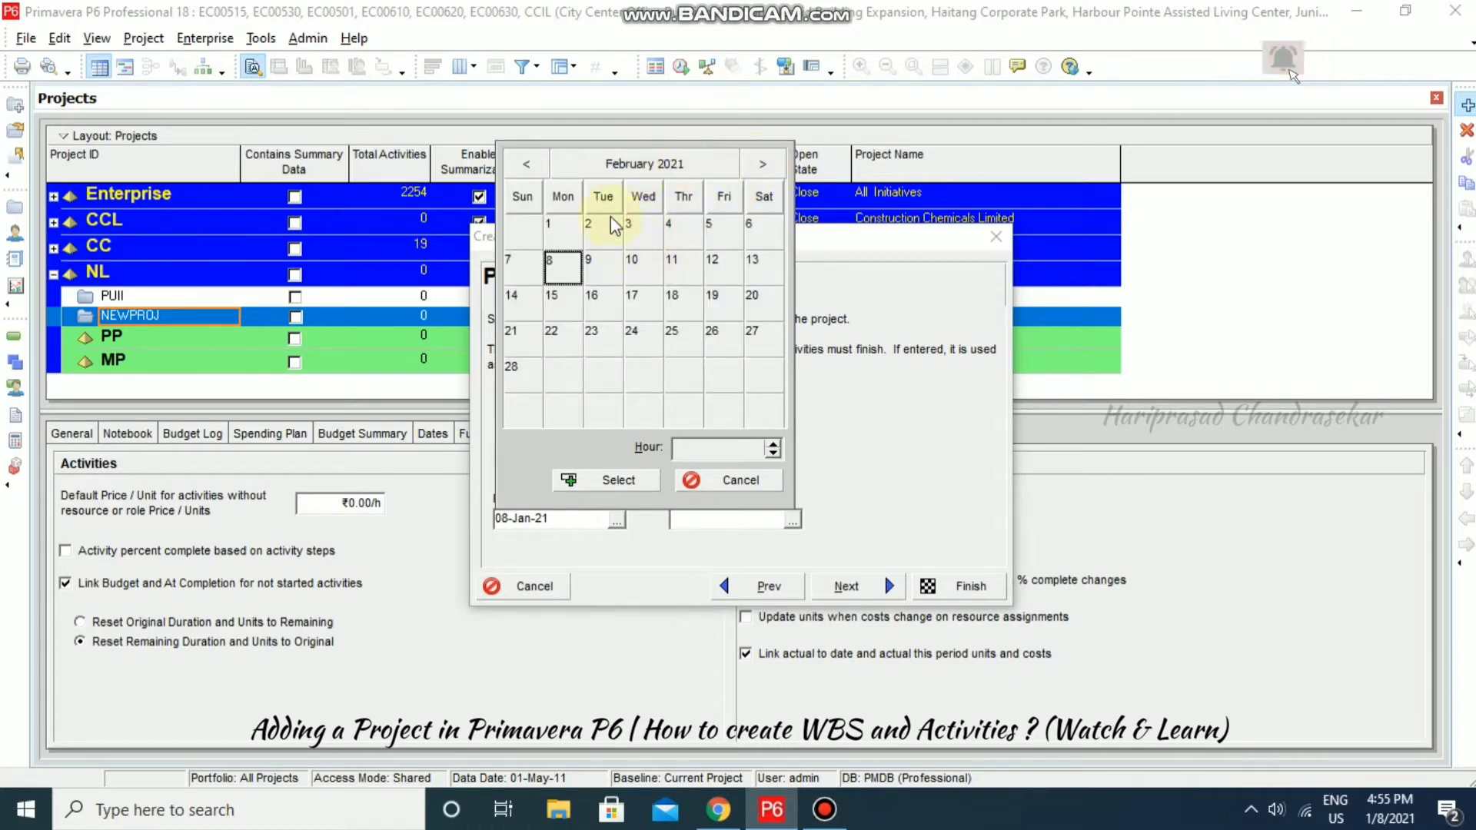
{"action": "left_click", "coordinate": [571, 232]}
{"action": "left_click", "coordinate": [613, 480]}
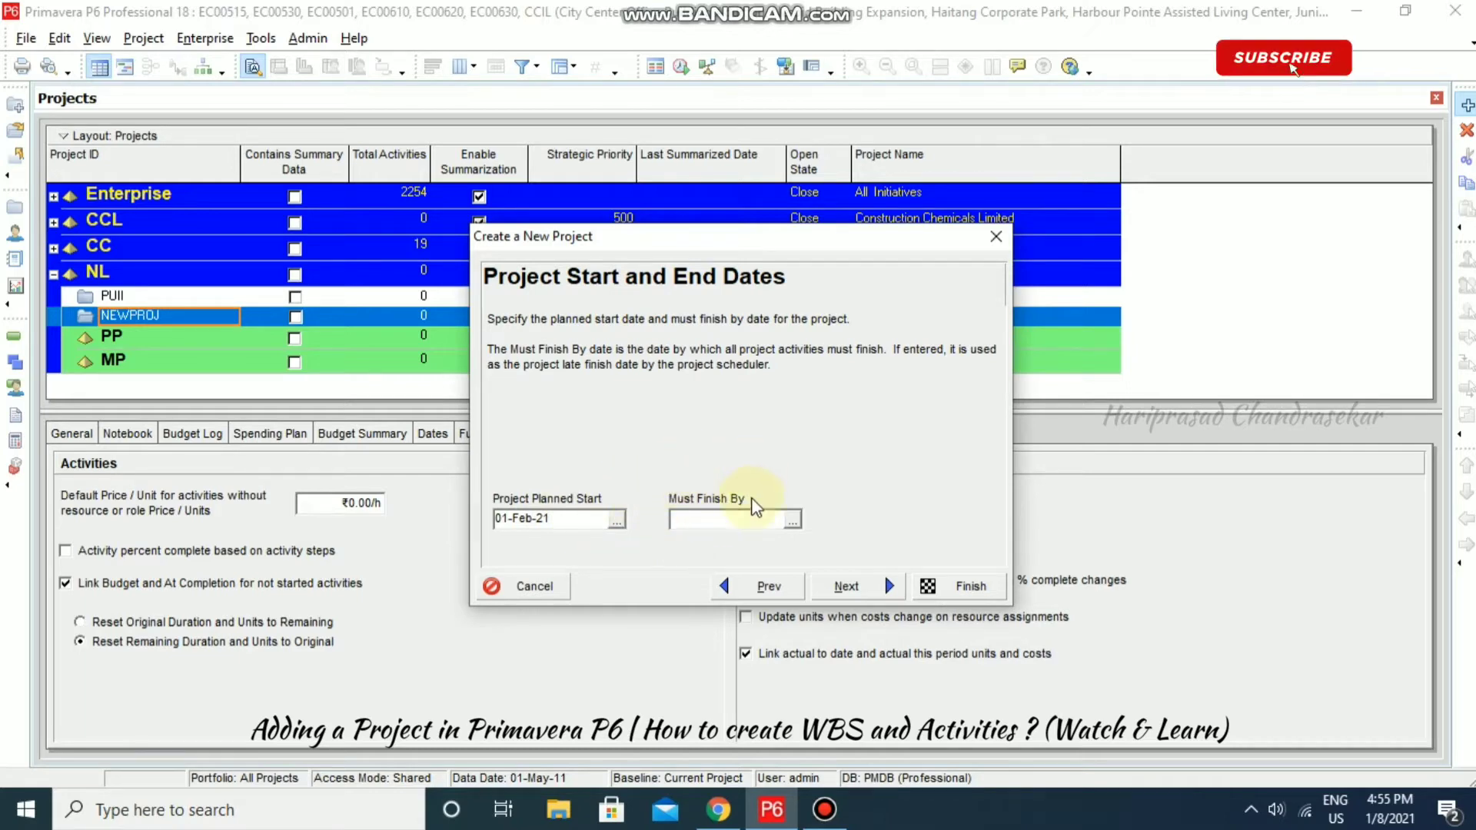
Step: Leave the Must Finish By date blank and proceed to the manager step
{"action": "left_click", "coordinate": [792, 521]}
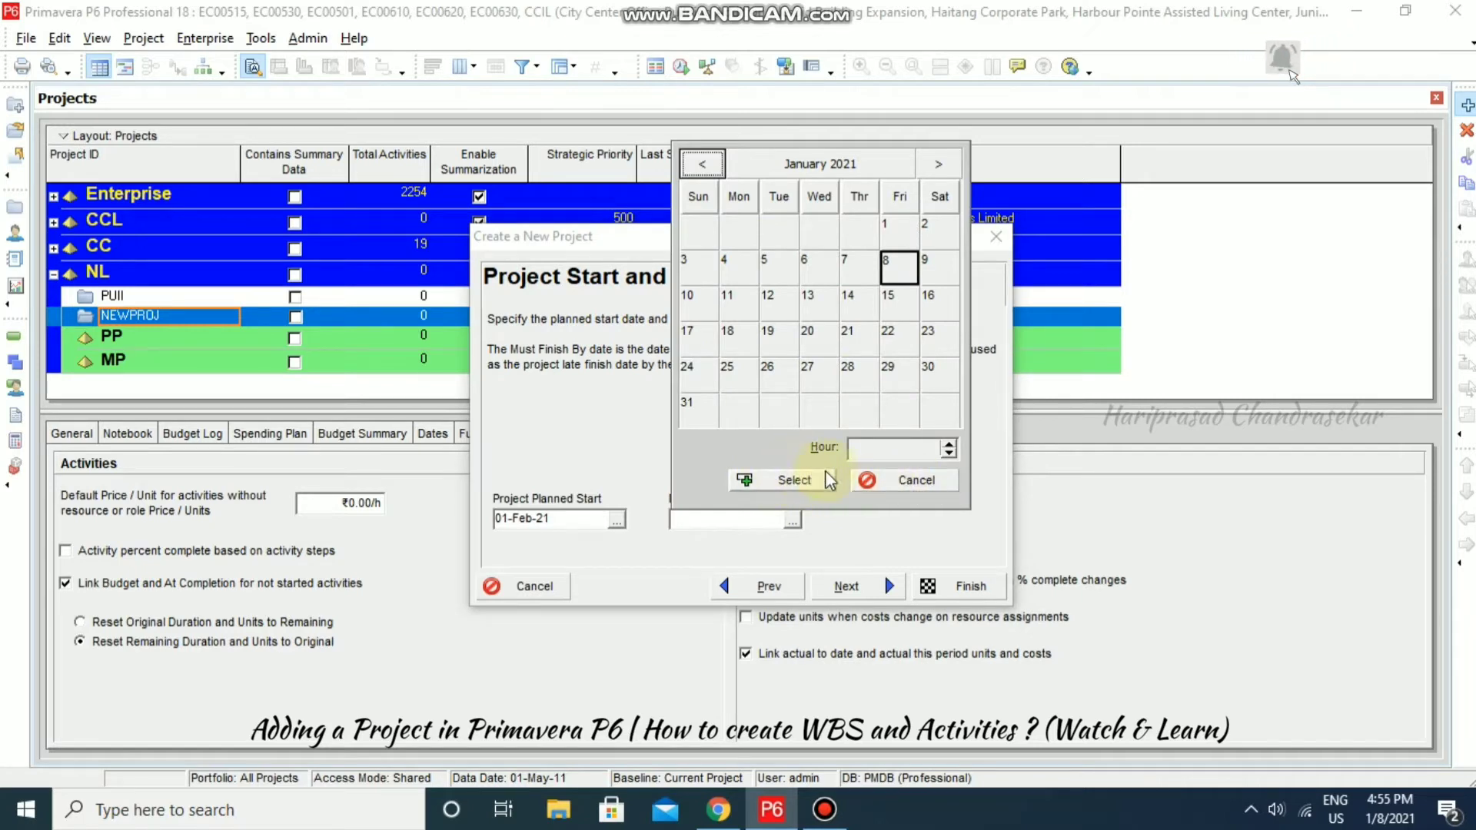
{"action": "left_click", "coordinate": [895, 490]}
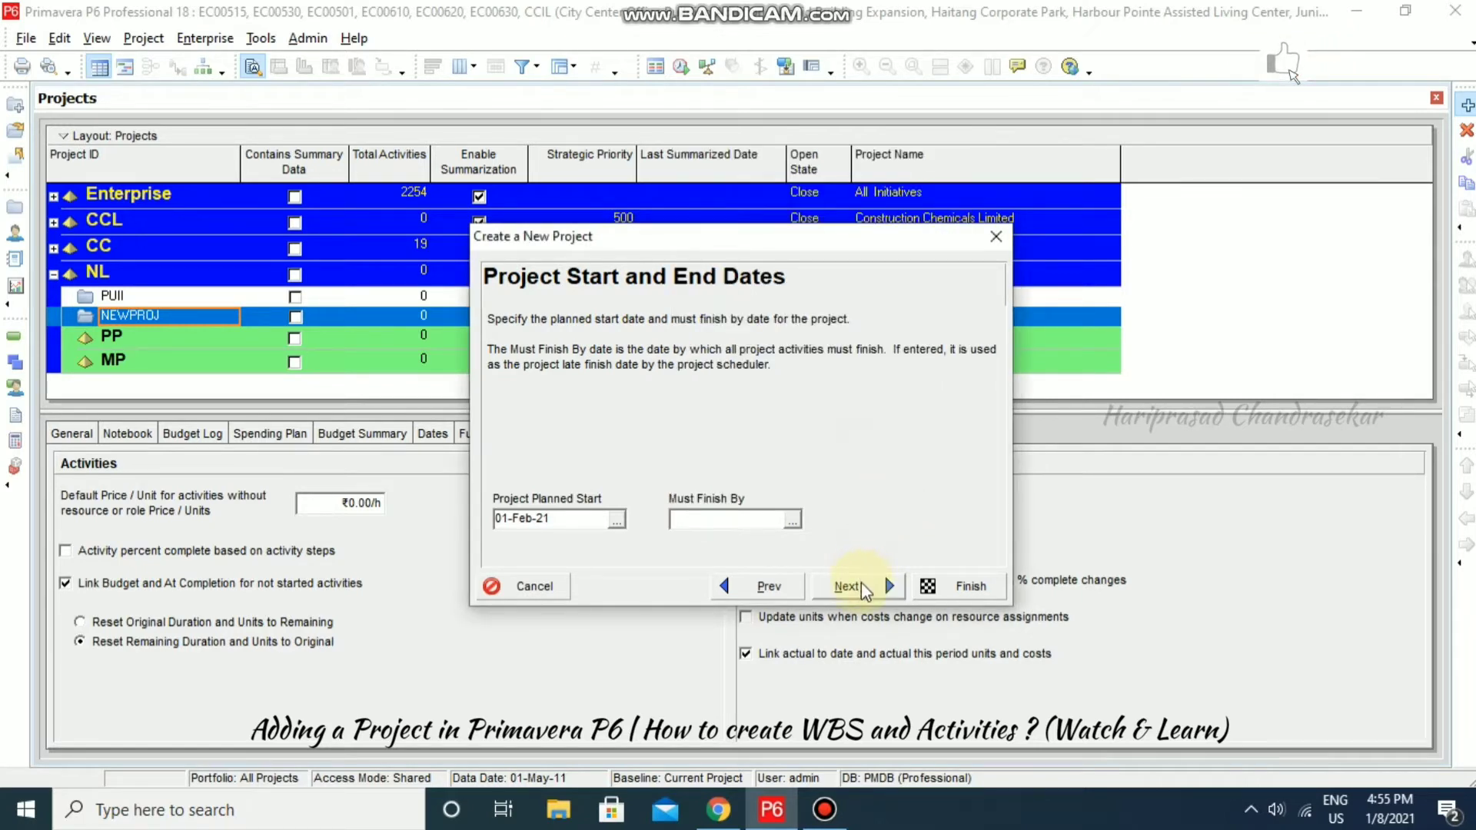
{"action": "left_click", "coordinate": [857, 586]}
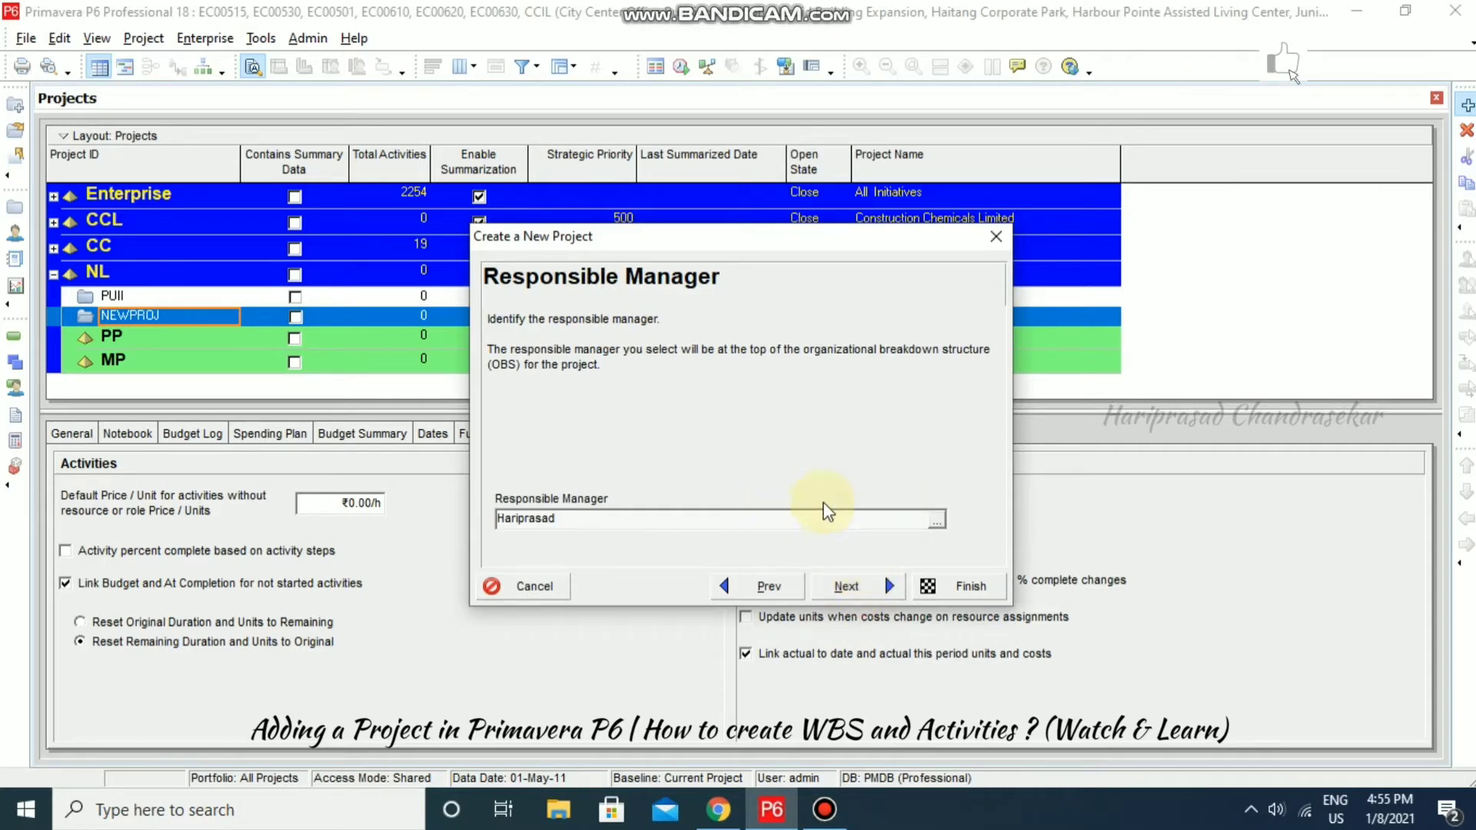
Step: Choose New Construction MD from the OBS list as the responsible manager
{"action": "left_click", "coordinate": [937, 523]}
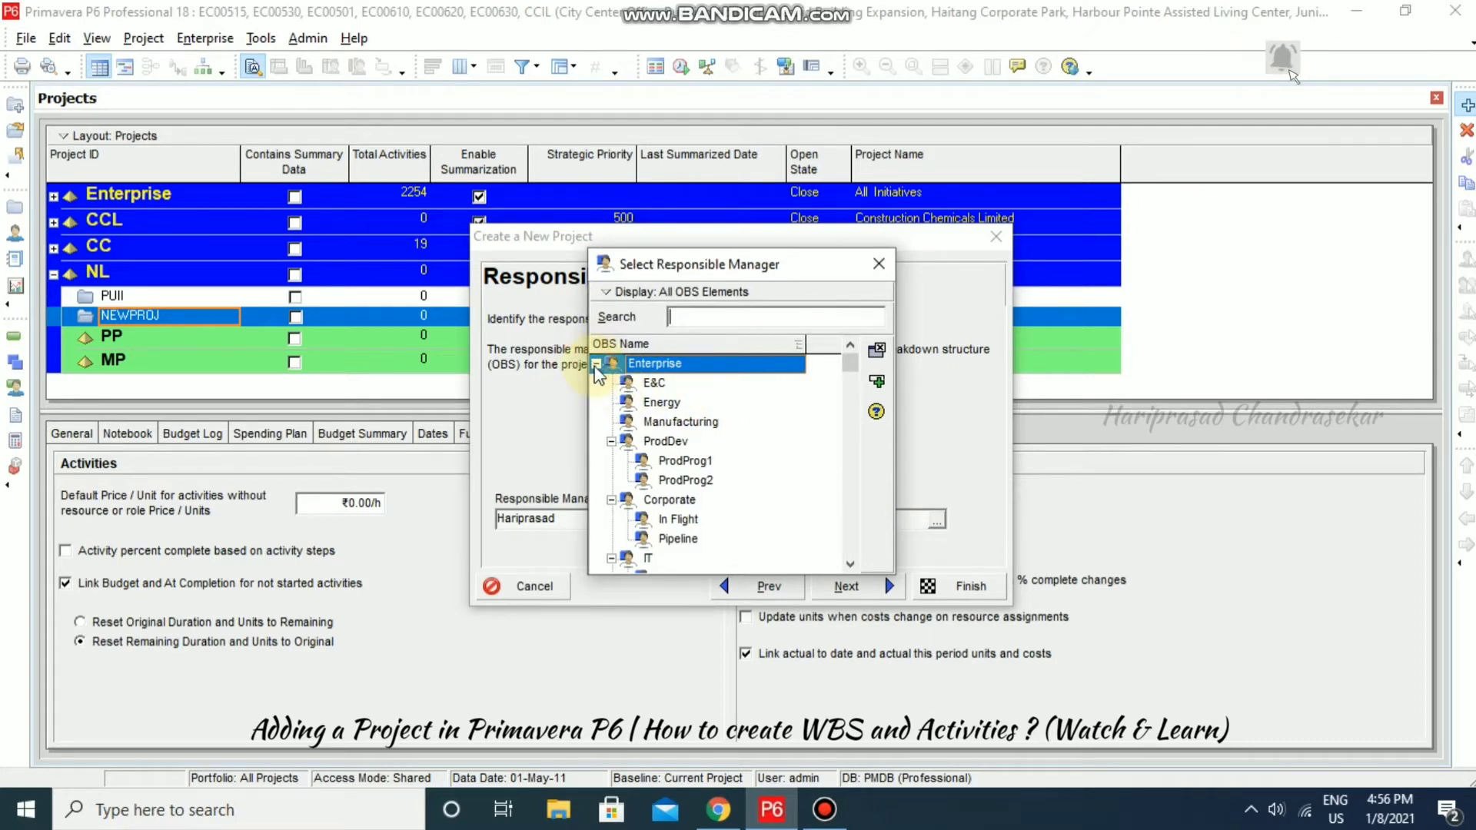
{"action": "left_click", "coordinate": [660, 384]}
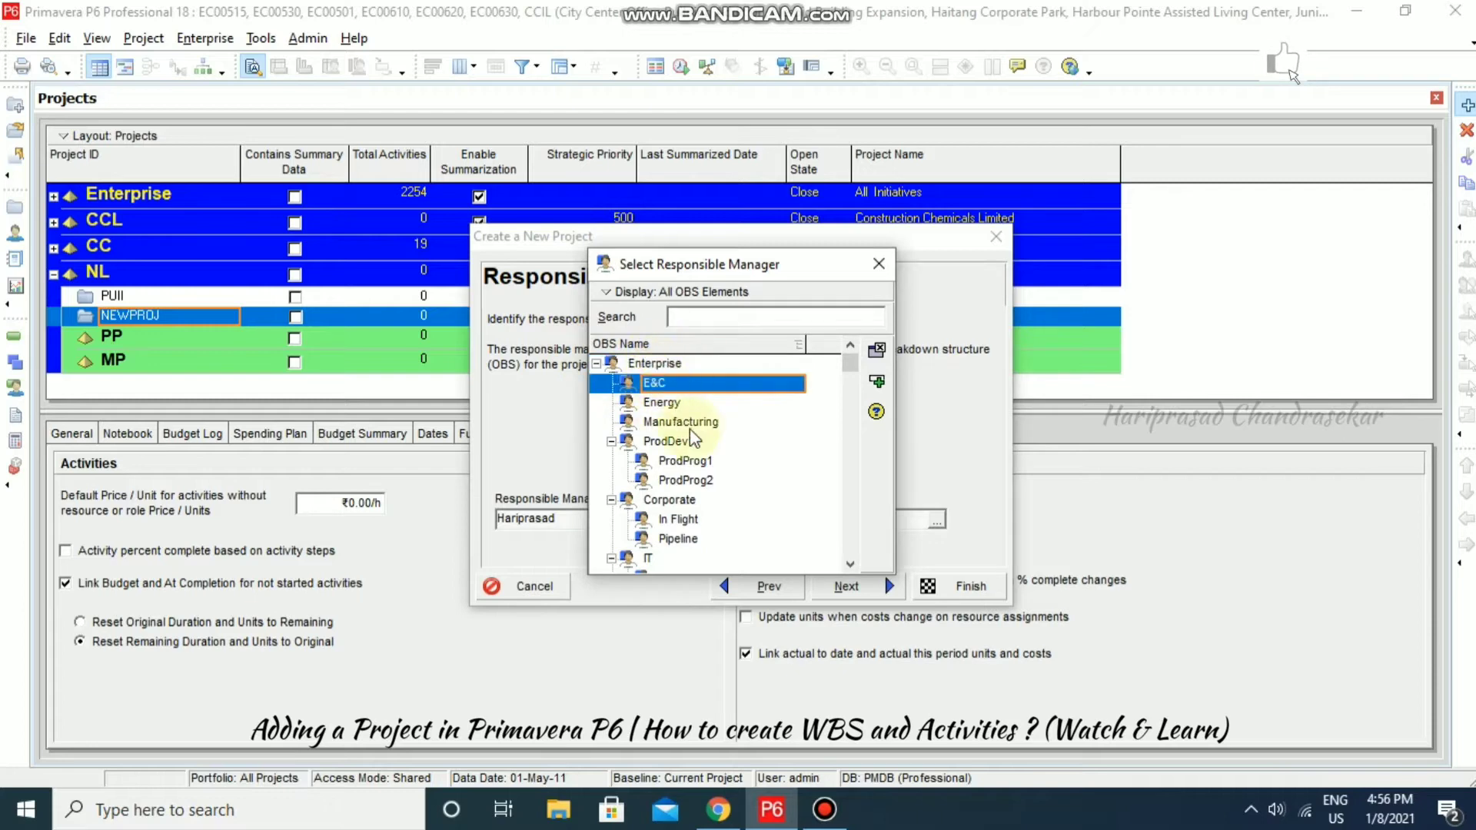
{"action": "scroll", "coordinate": [700, 461], "scroll_direction": "down", "scroll_amount": 5}
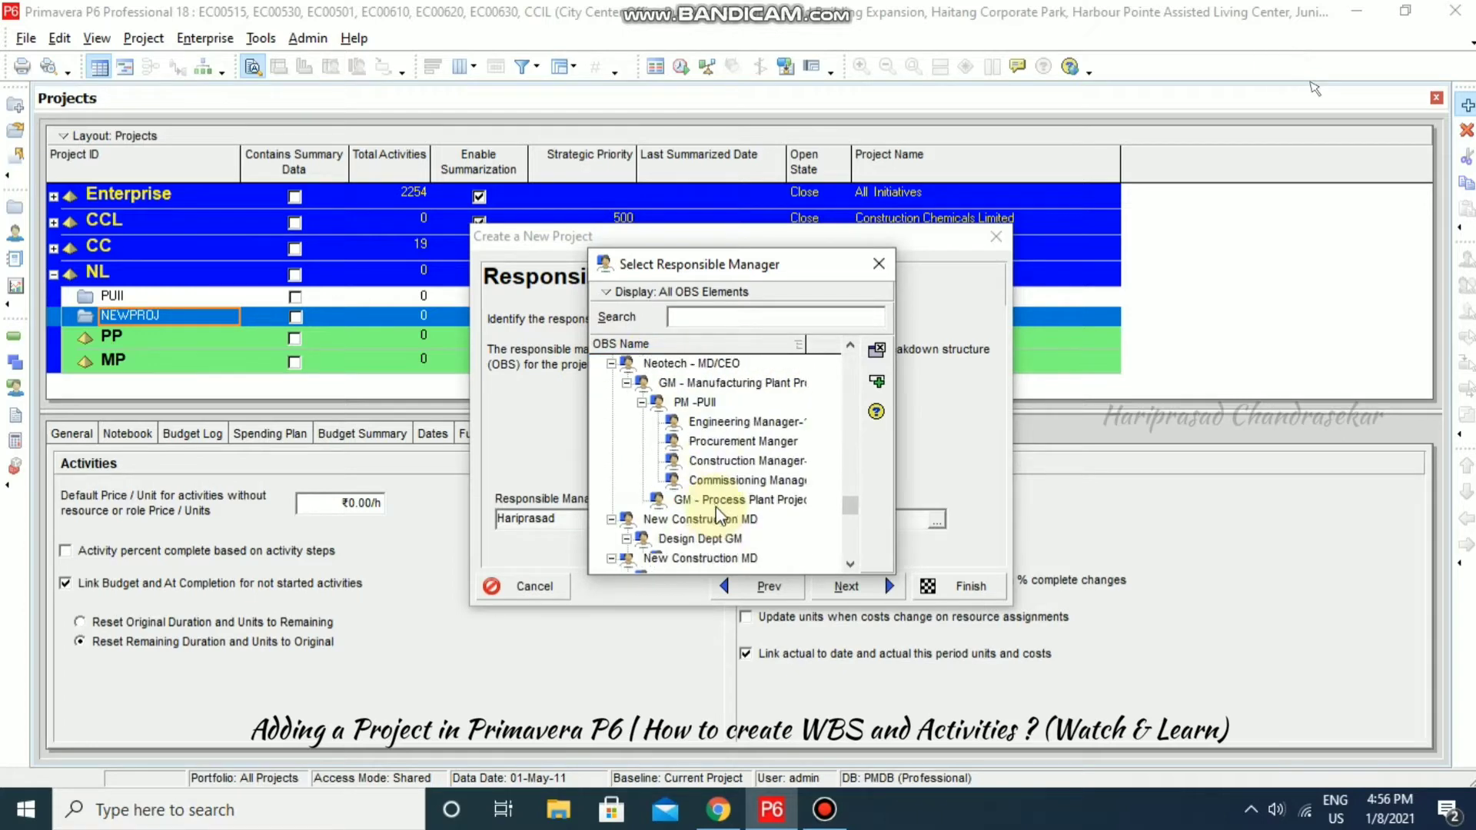
{"action": "scroll", "coordinate": [719, 515], "scroll_direction": "down", "scroll_amount": 2}
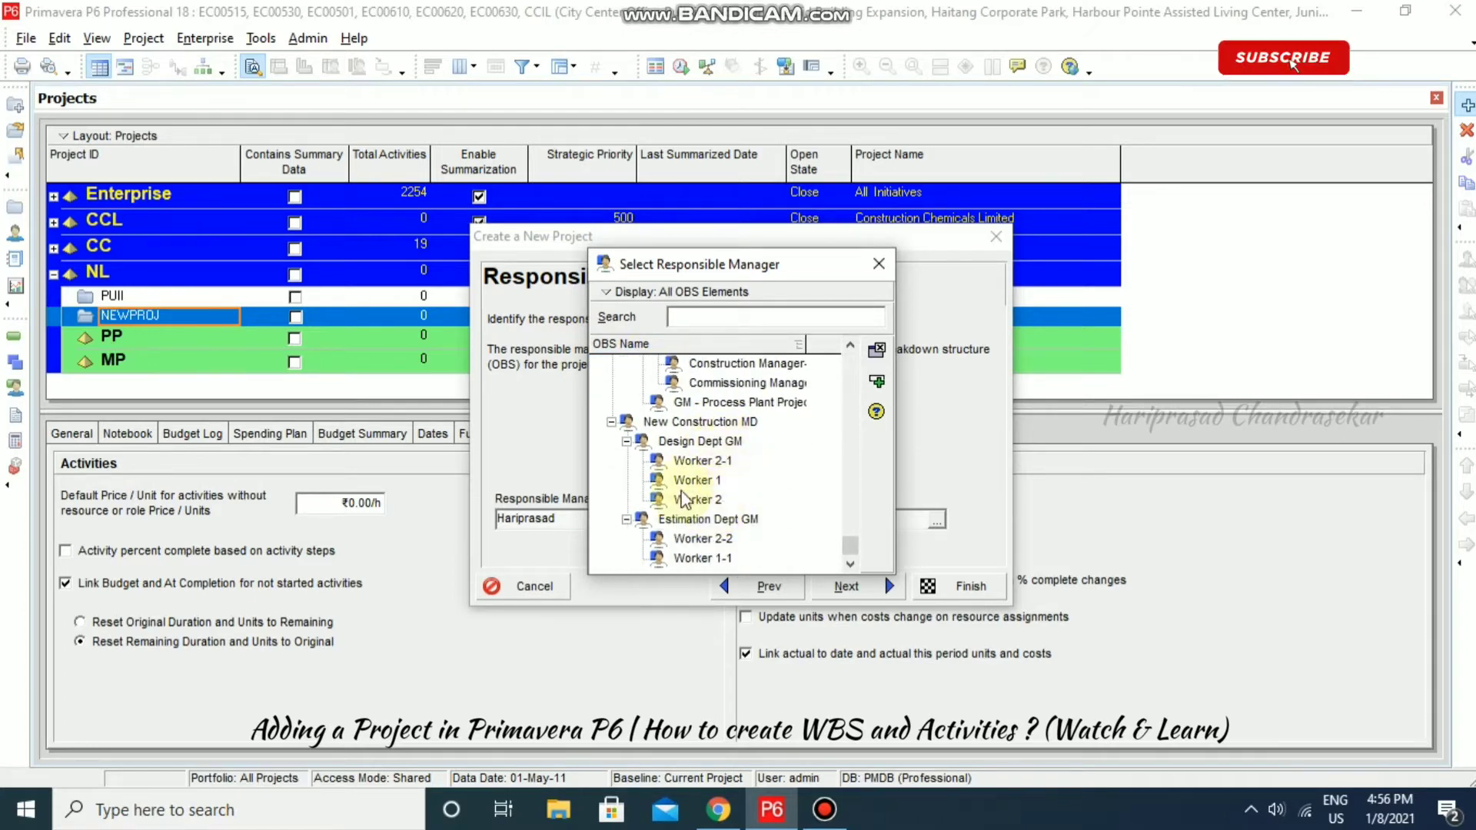
{"action": "left_click", "coordinate": [700, 422]}
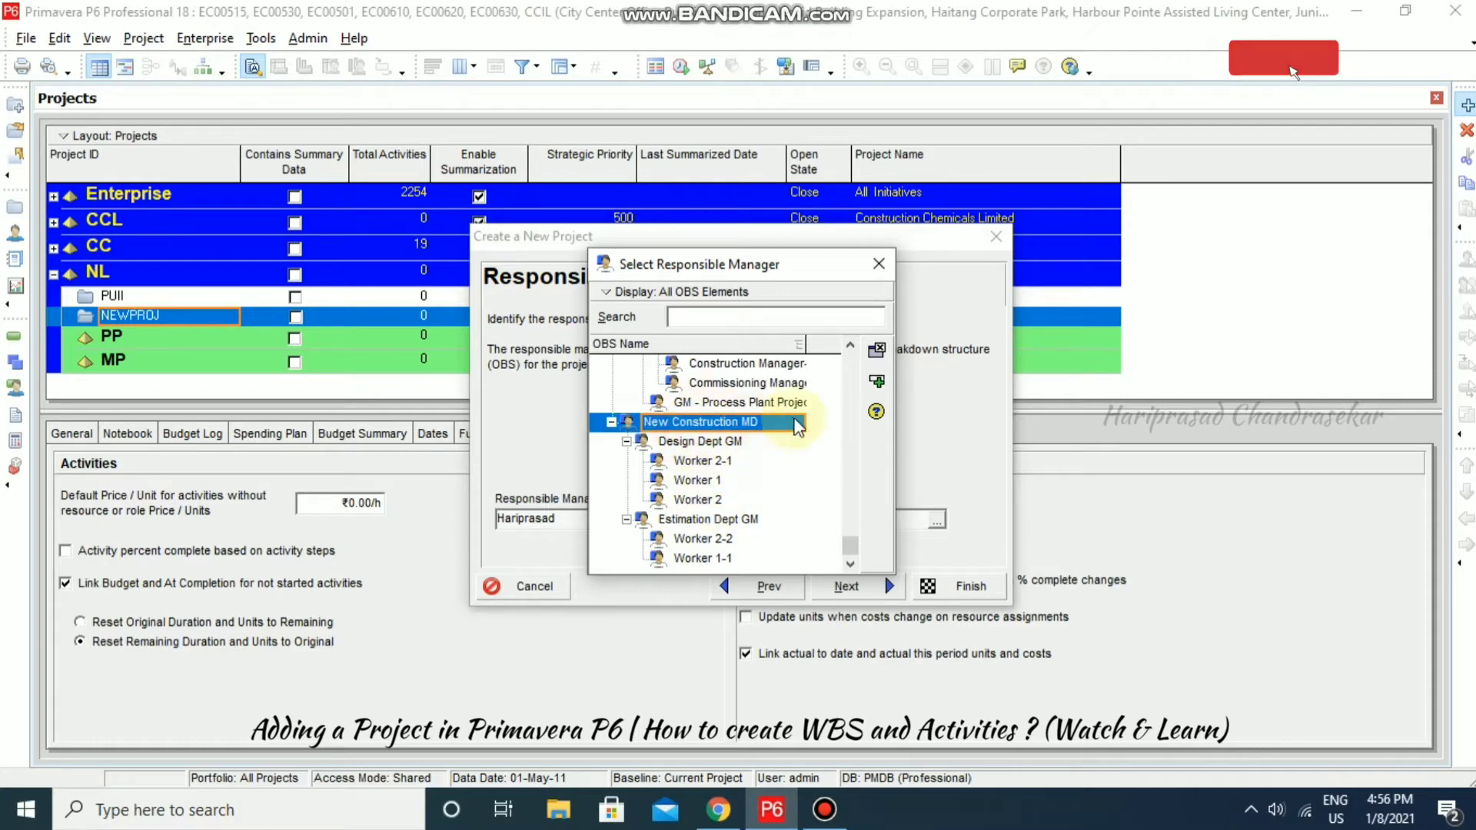
{"action": "double_click", "coordinate": [723, 423]}
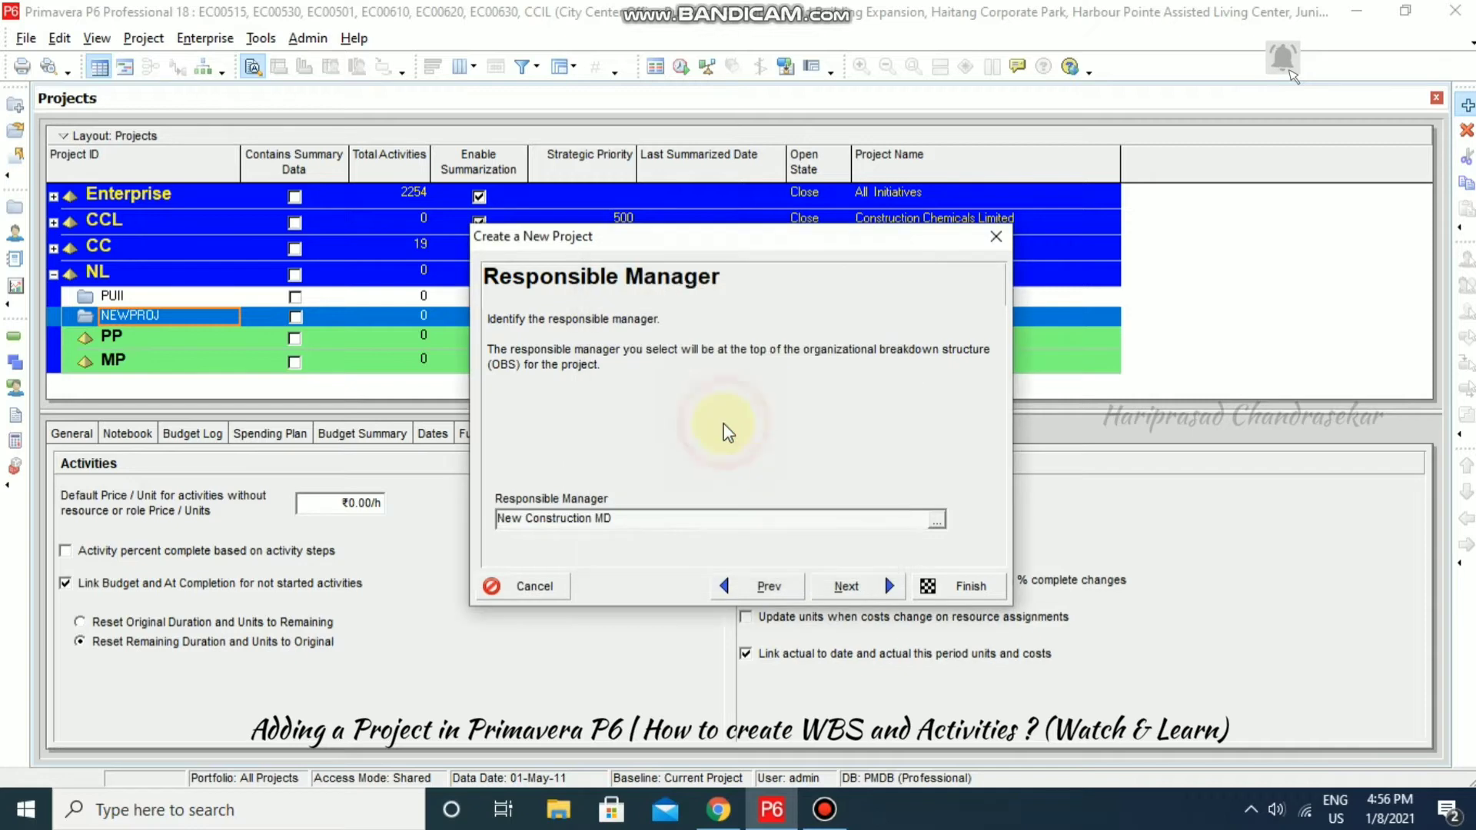
{"action": "left_click", "coordinate": [874, 588]}
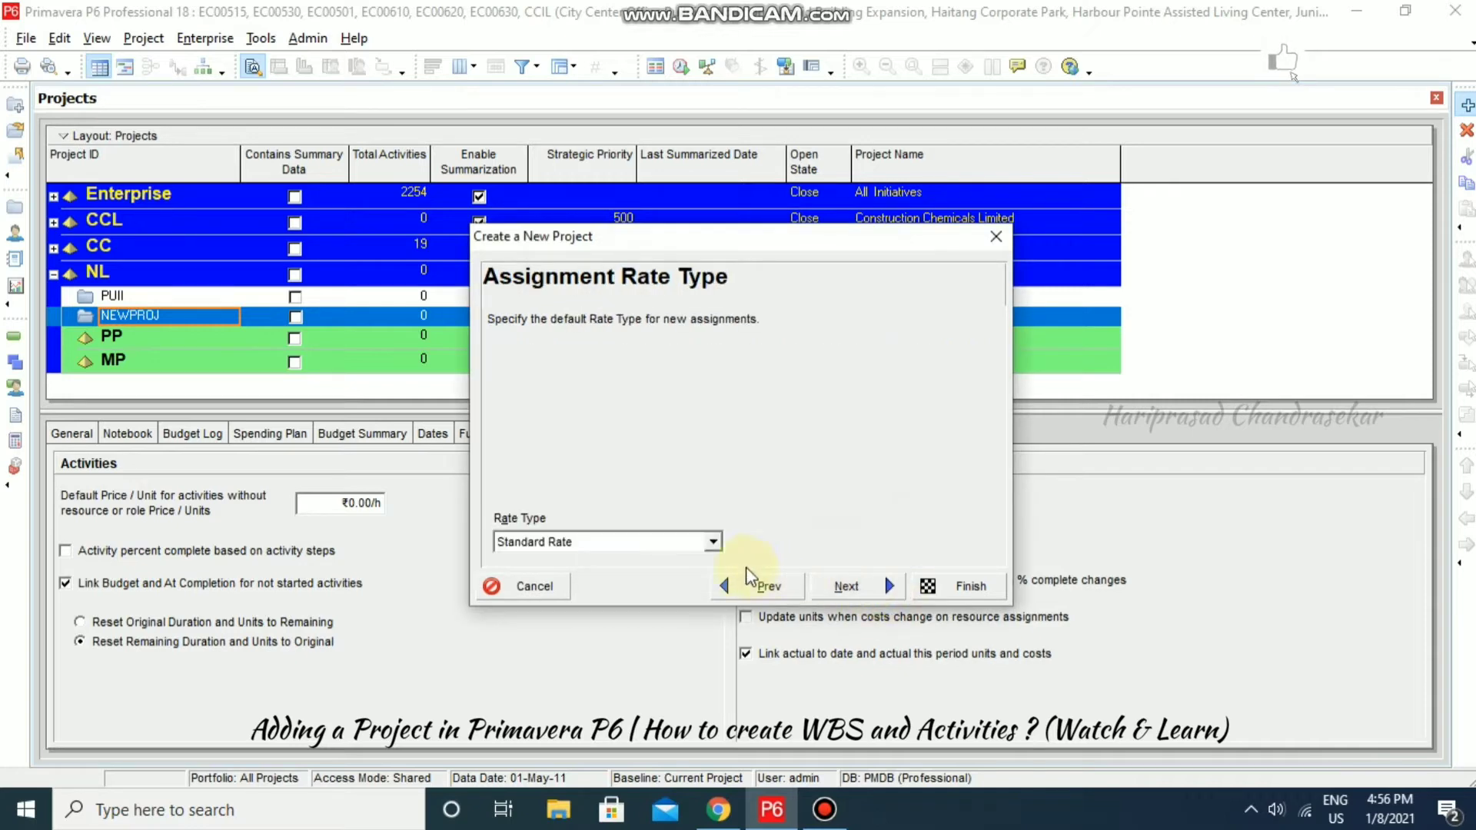
Step: Keep Standard Rate as the assignment rate type and finish the wizard
{"action": "left_click", "coordinate": [715, 542]}
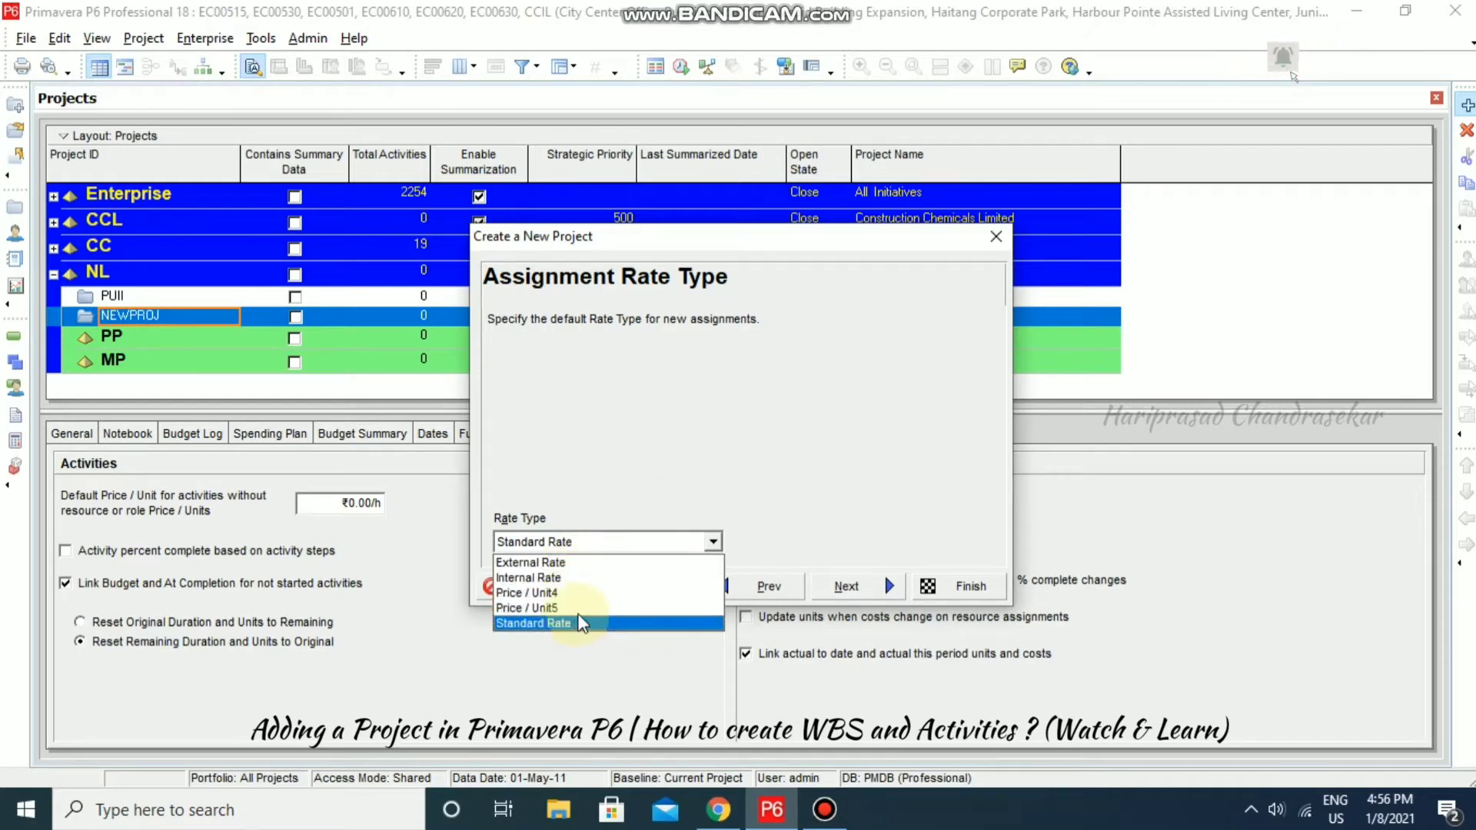
{"action": "left_click", "coordinate": [714, 542]}
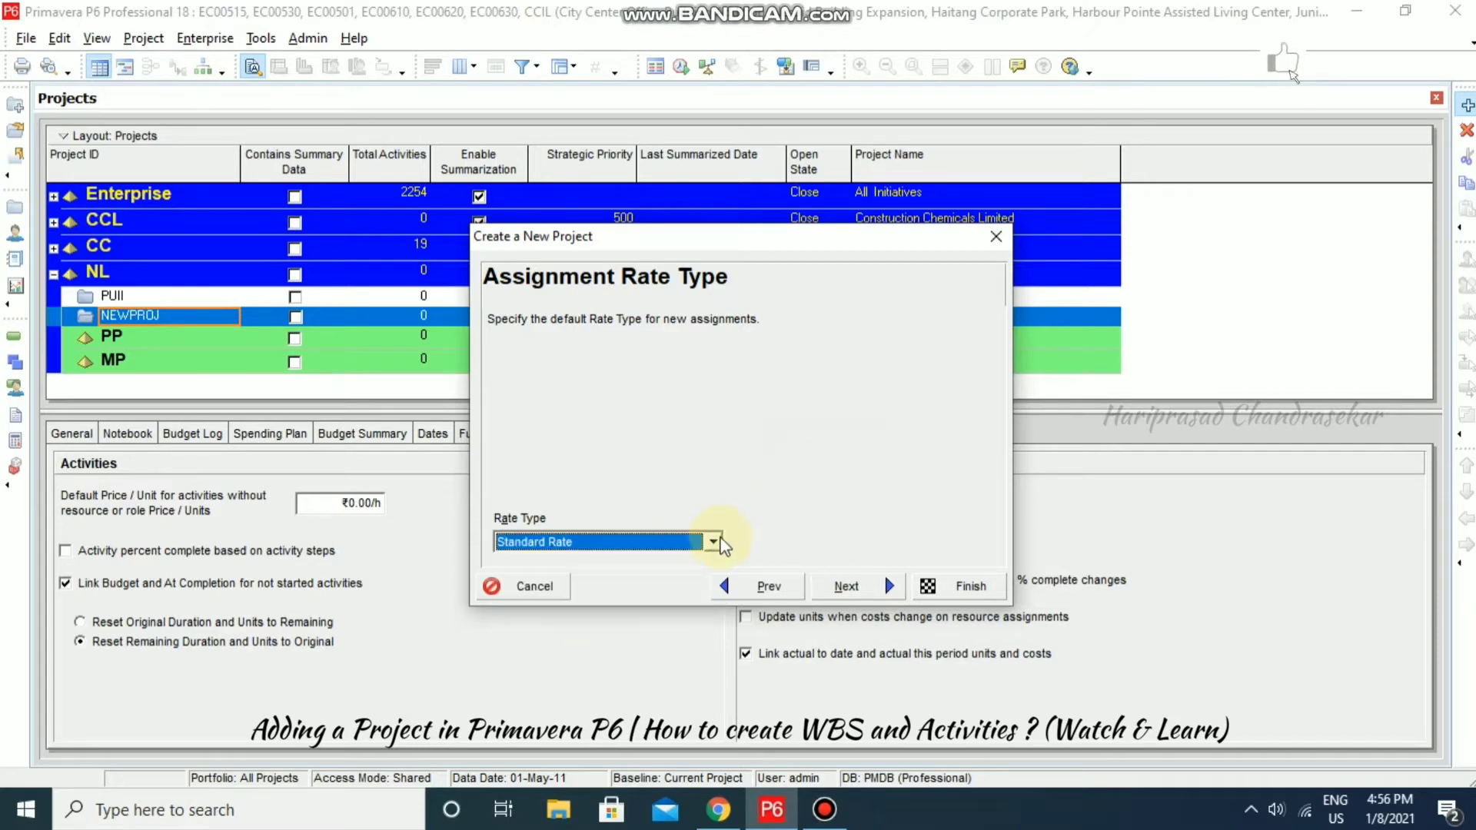
{"action": "left_click", "coordinate": [713, 542]}
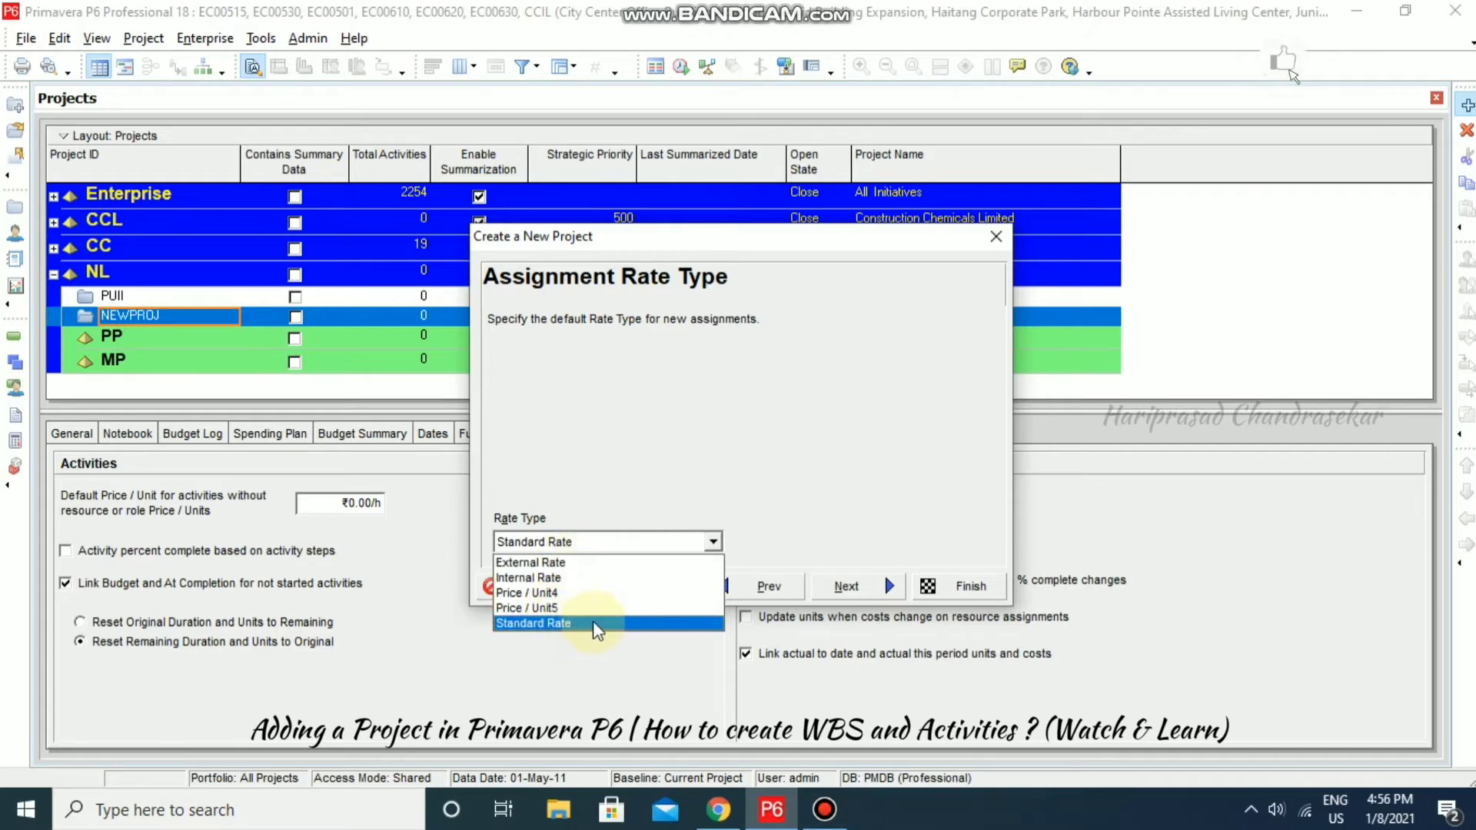
{"action": "left_click", "coordinate": [837, 517]}
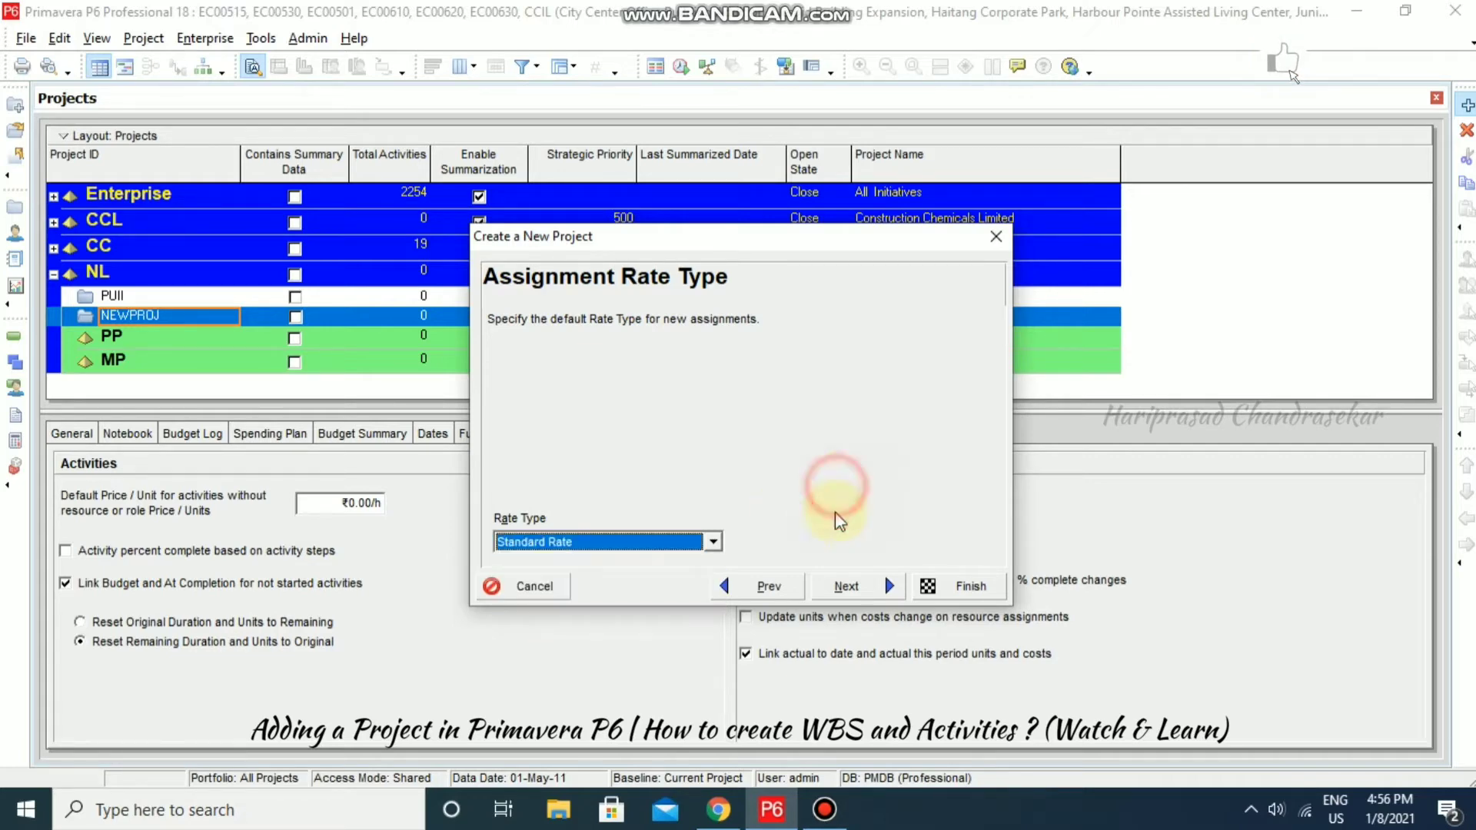
{"action": "left_click", "coordinate": [864, 588]}
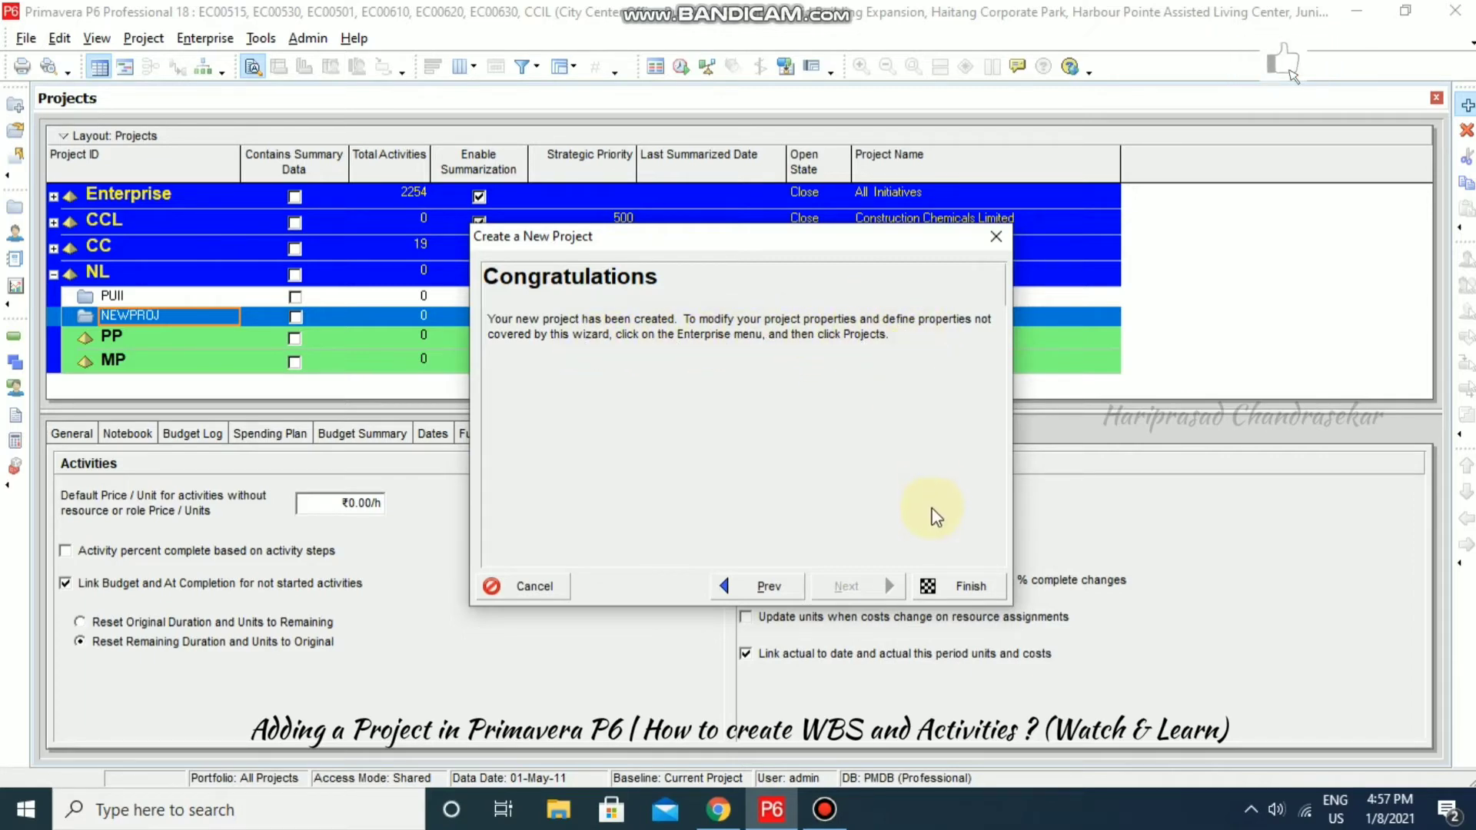
{"action": "left_click", "coordinate": [961, 584]}
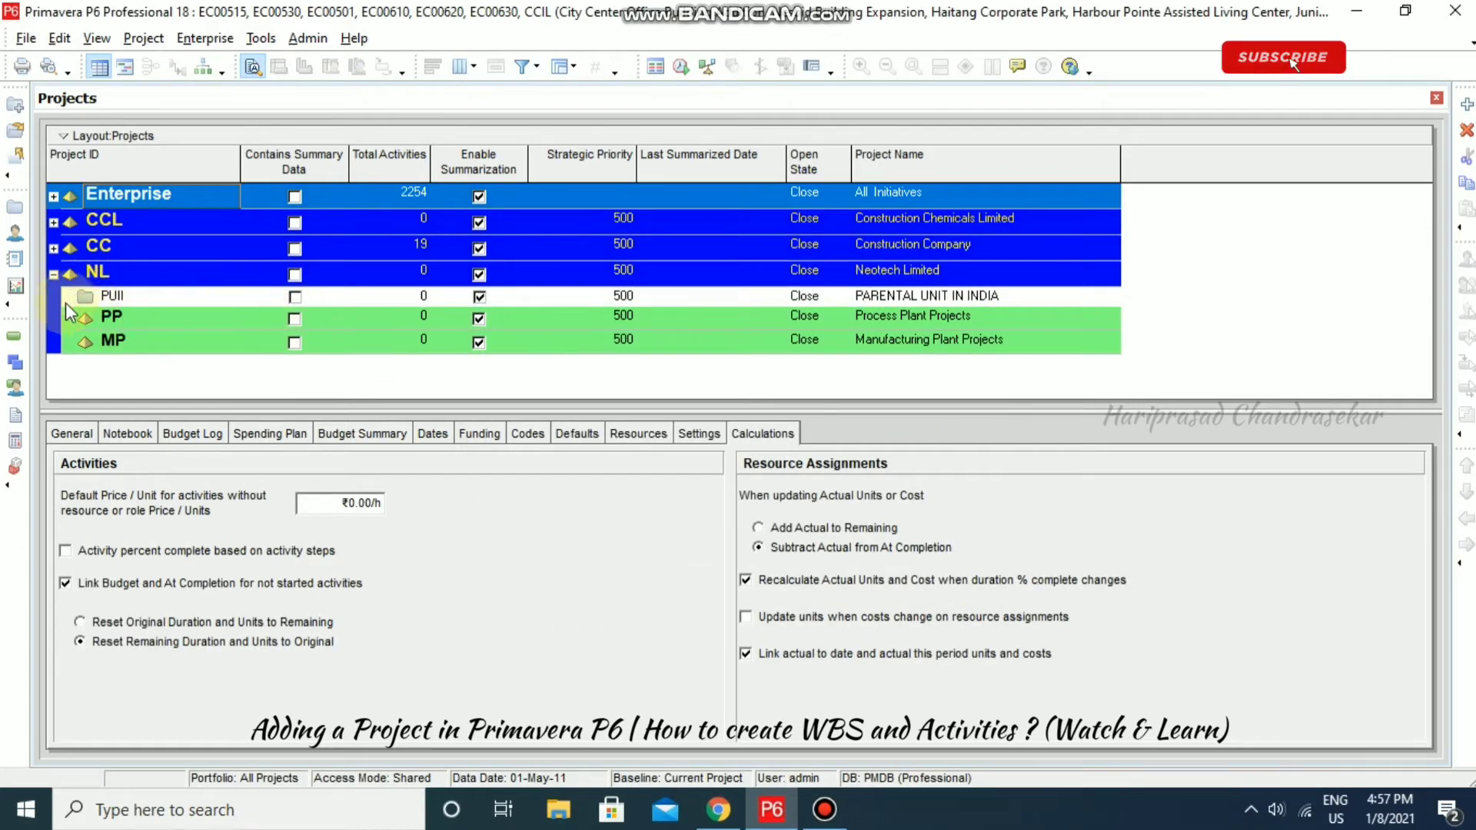
Step: Expand the CC node and select the new CCIL project
{"action": "left_click", "coordinate": [53, 223]}
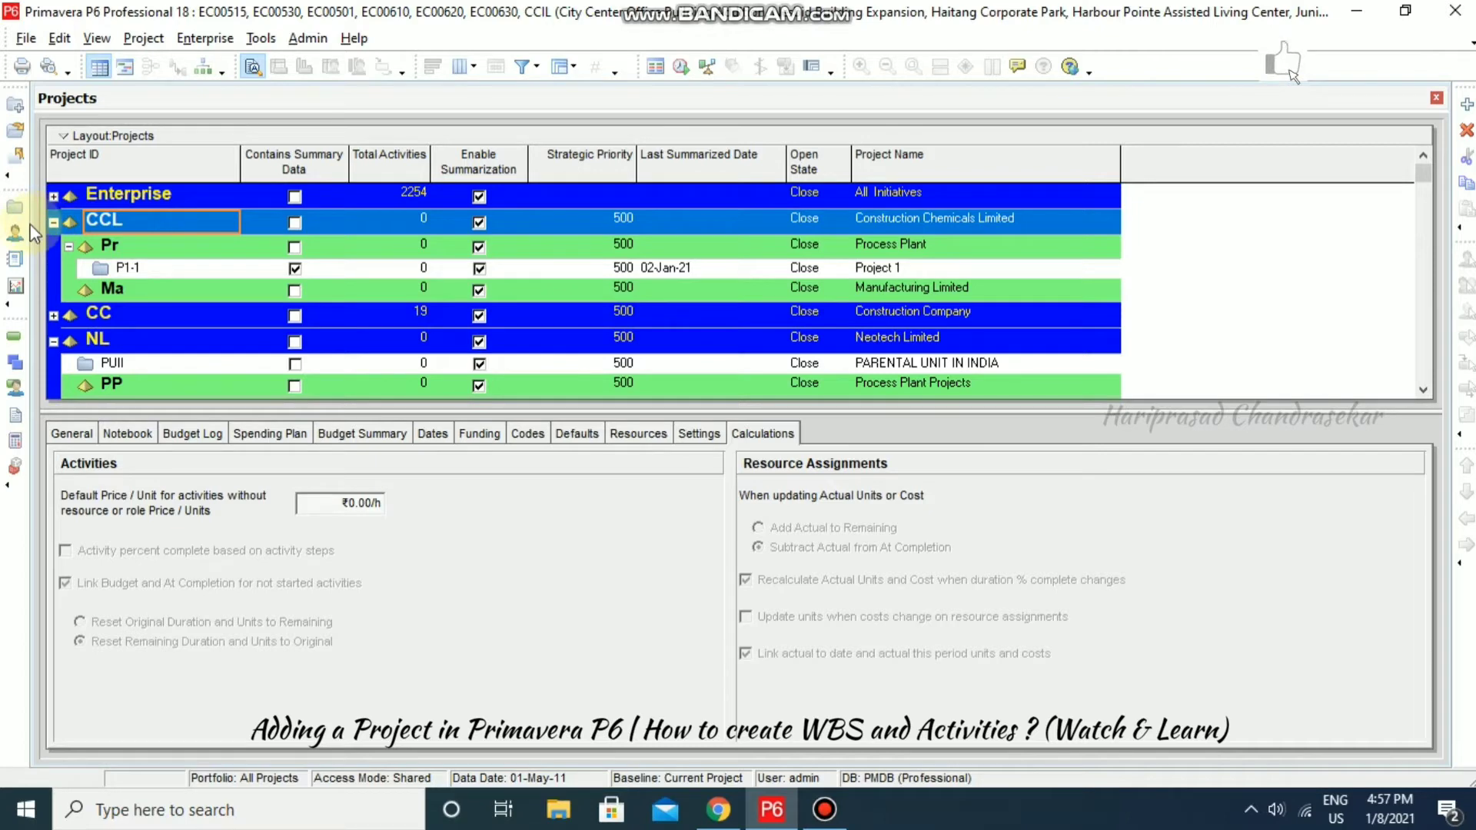
{"action": "left_click", "coordinate": [53, 223]}
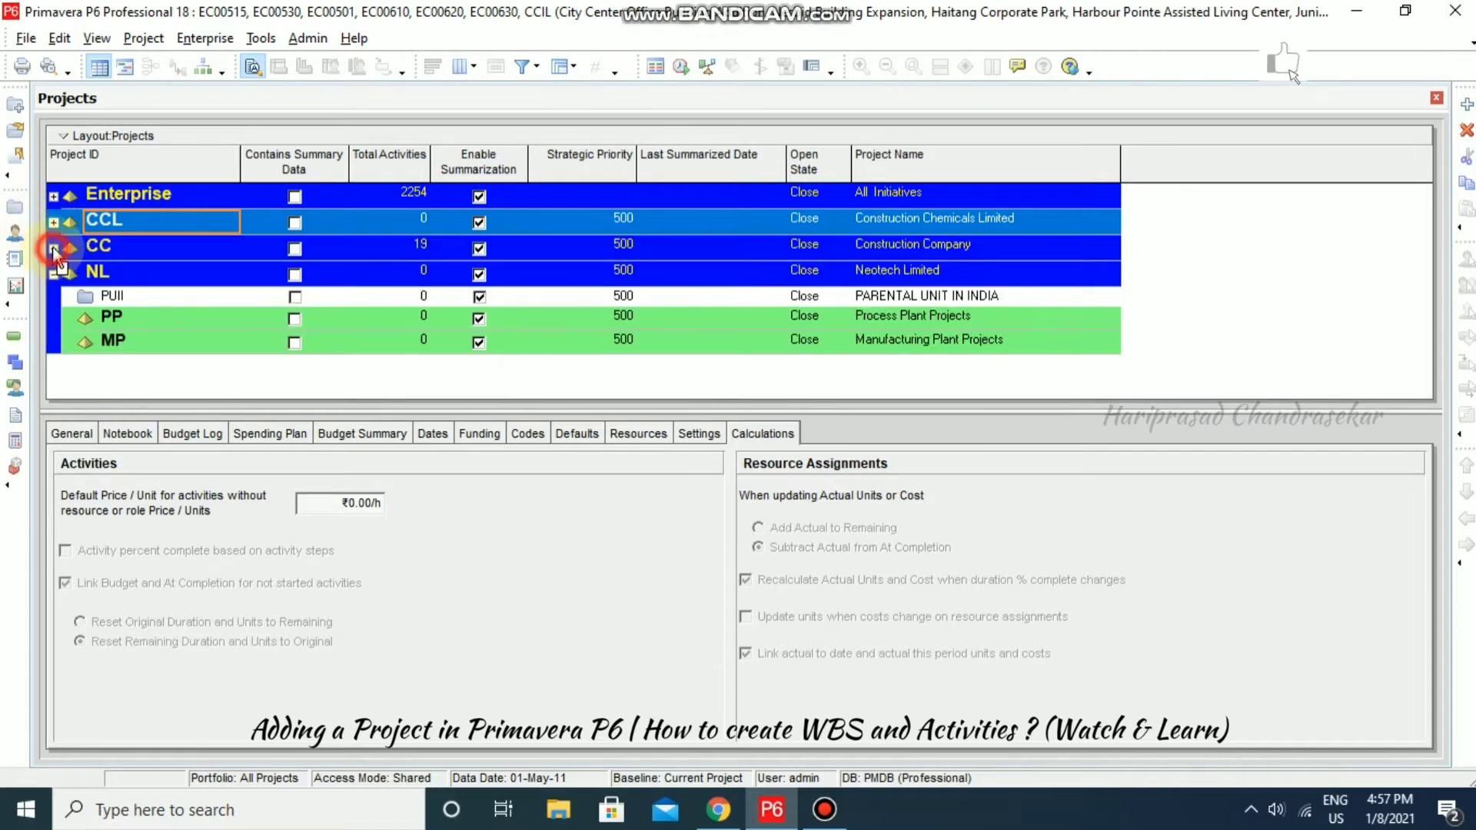
{"action": "left_click", "coordinate": [53, 249]}
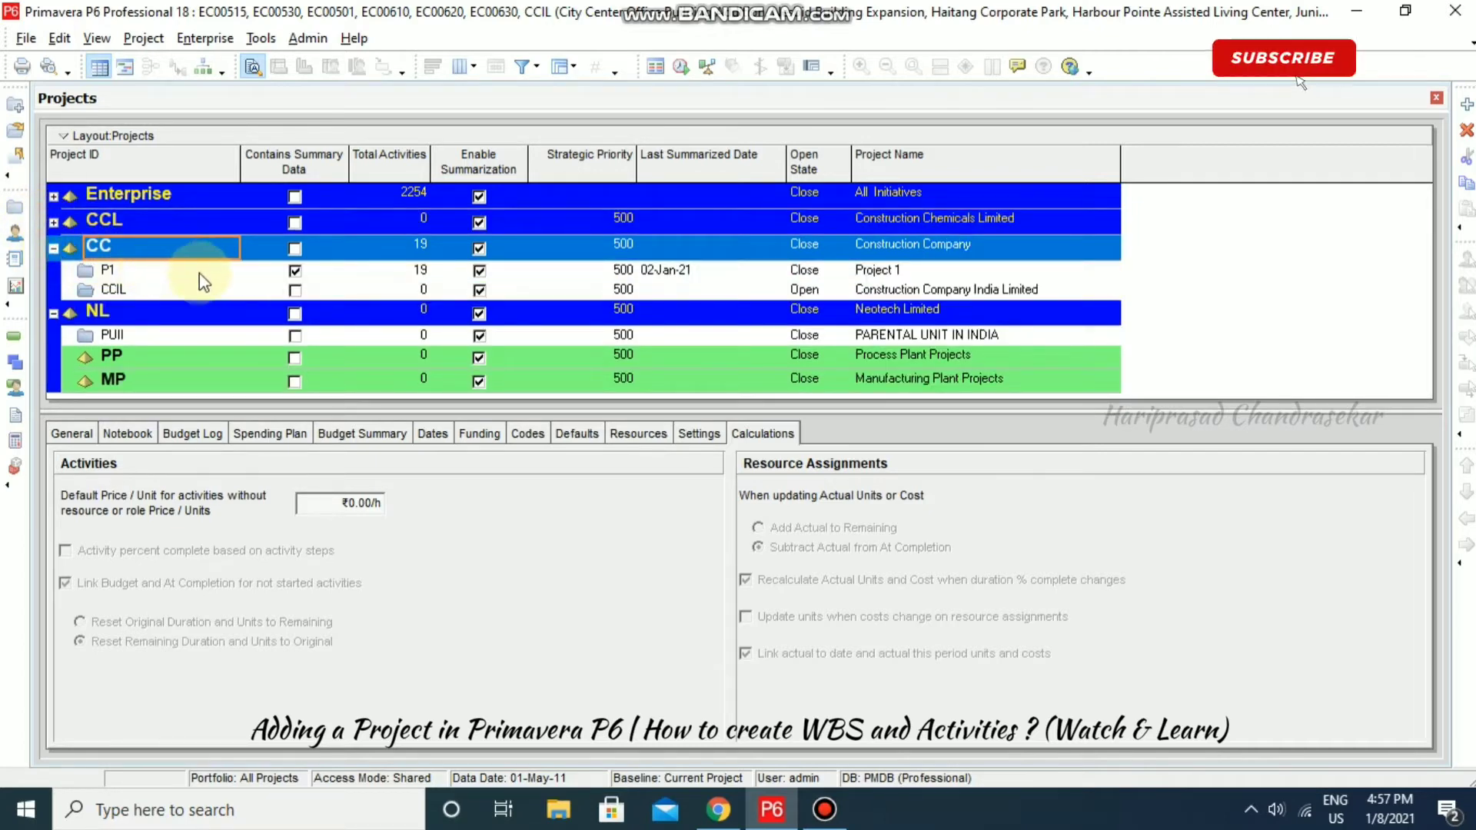
{"action": "left_click", "coordinate": [127, 295]}
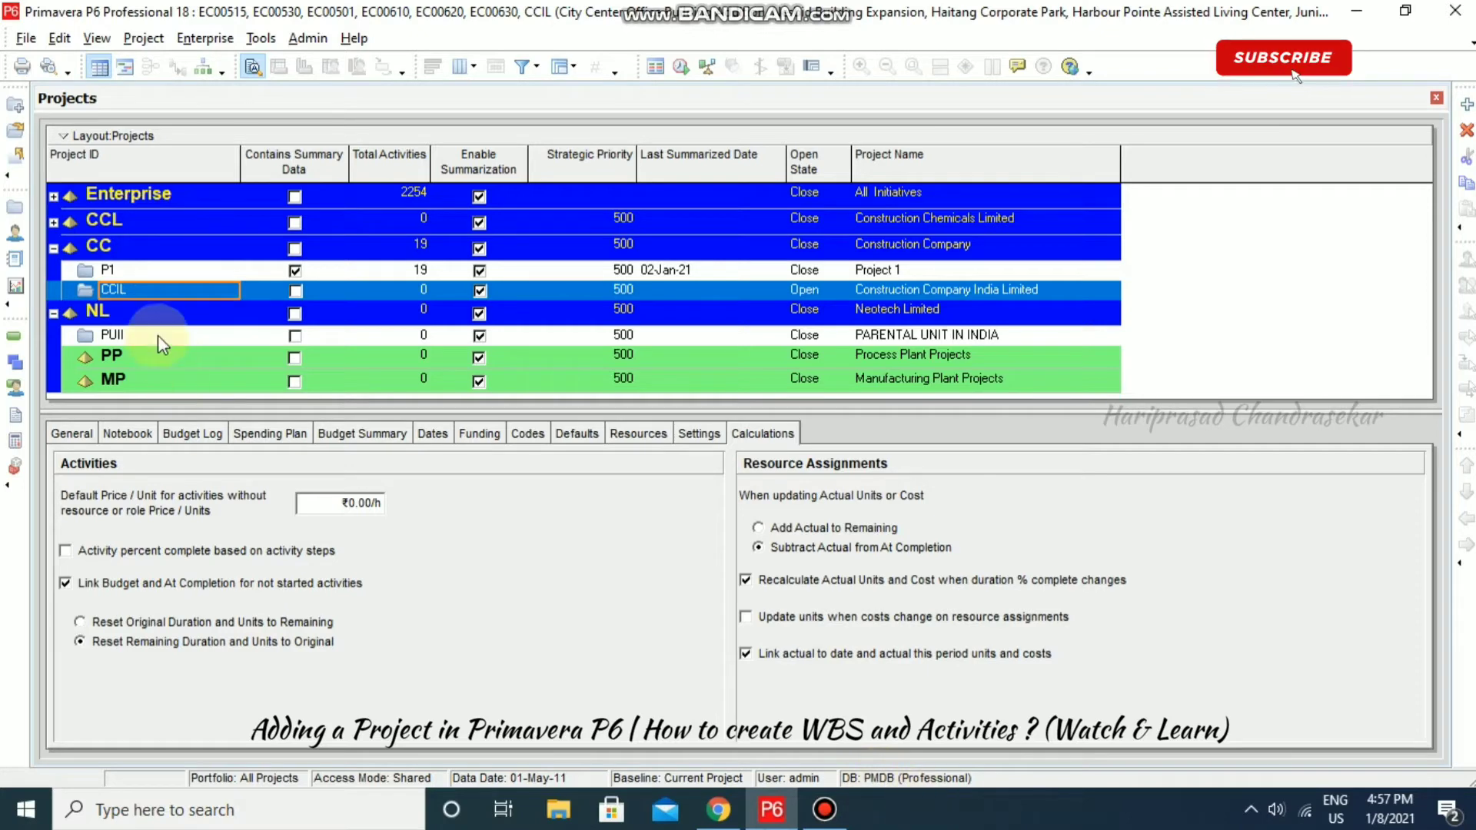
Step: Review CCIL's General details, keeping status Active and New Construction MD as manager
{"action": "left_click", "coordinate": [76, 434]}
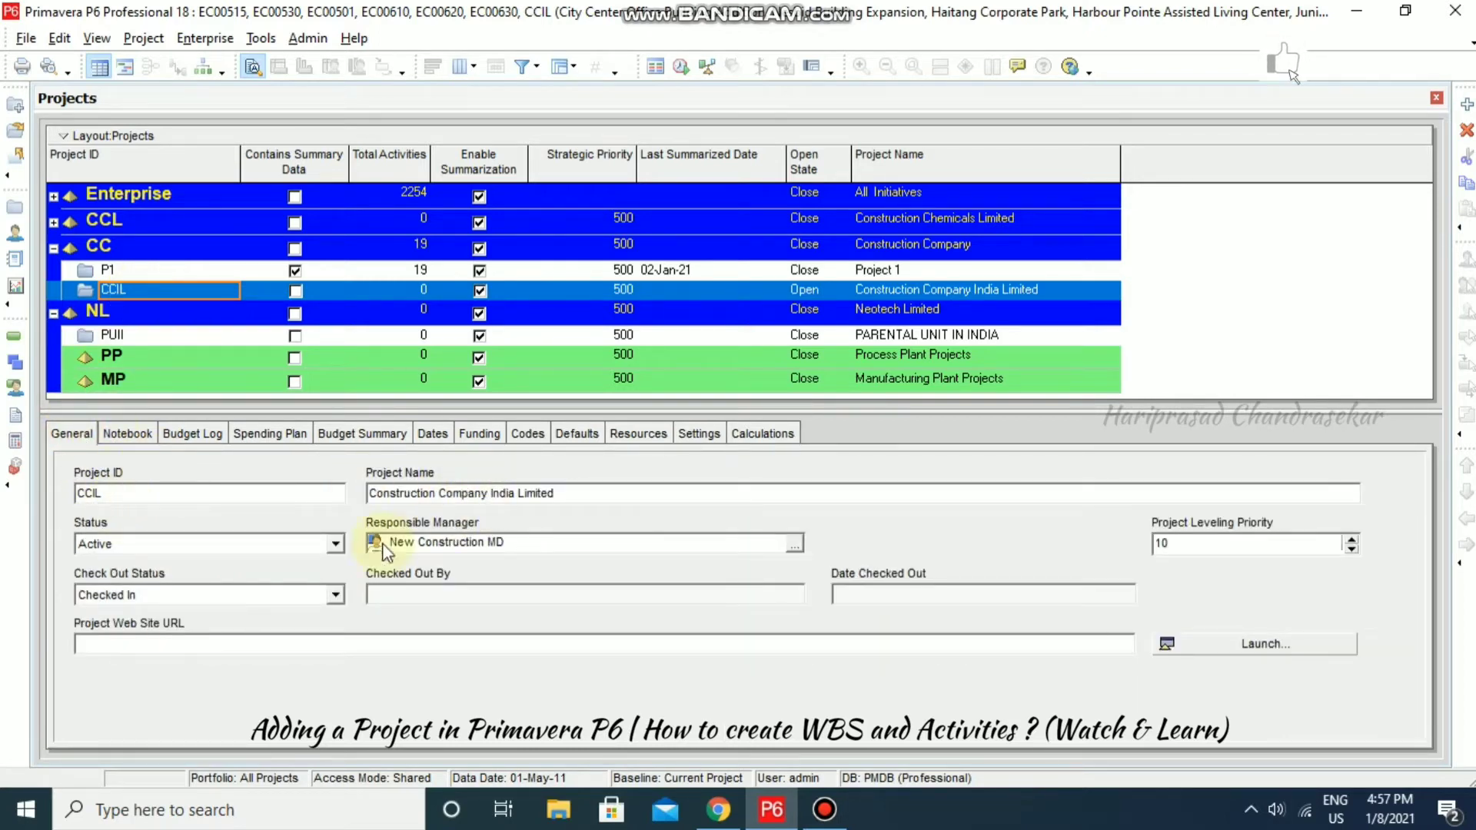
{"action": "left_click", "coordinate": [336, 544]}
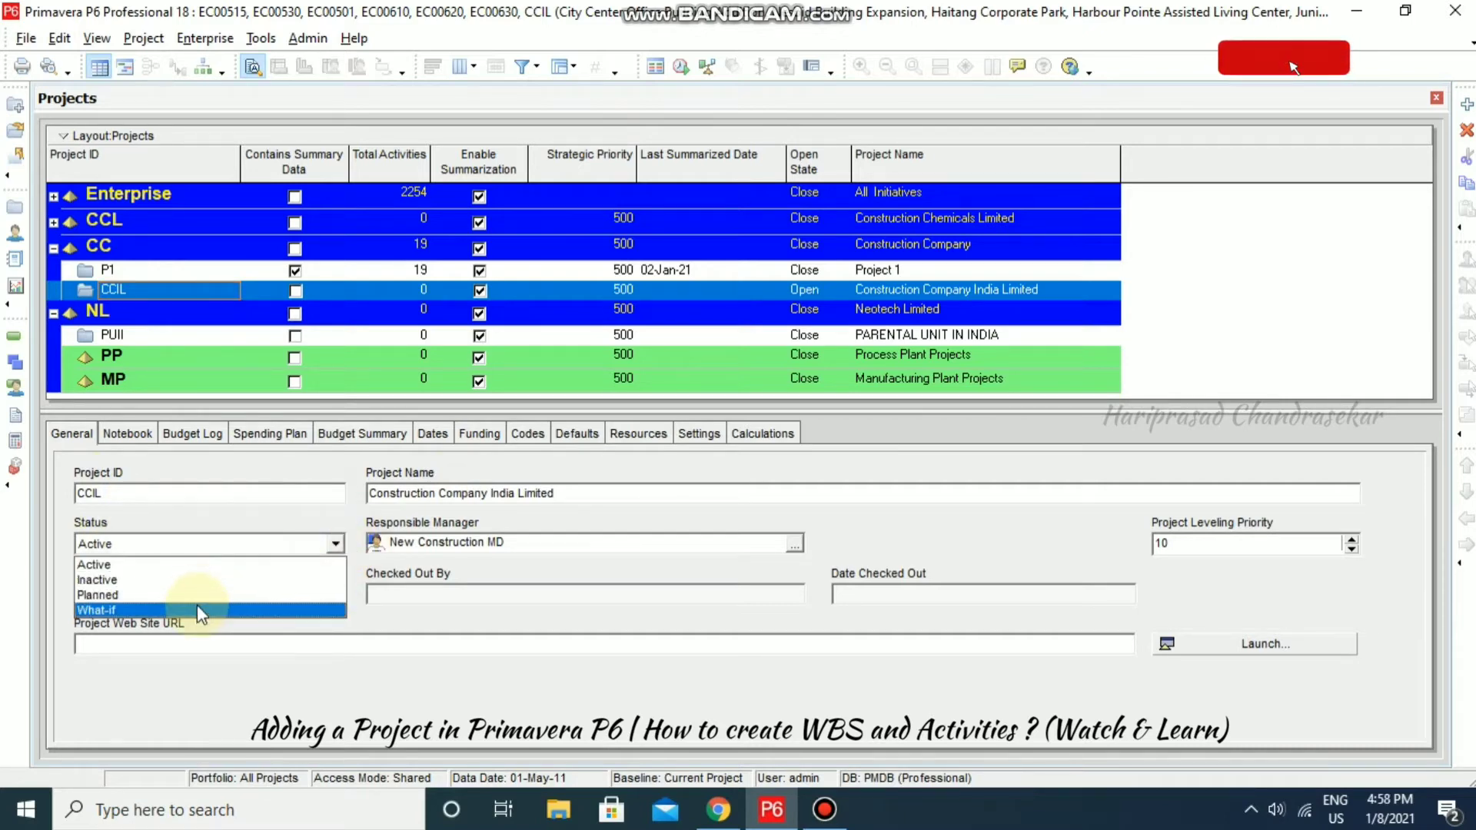
{"action": "left_click", "coordinate": [58, 527]}
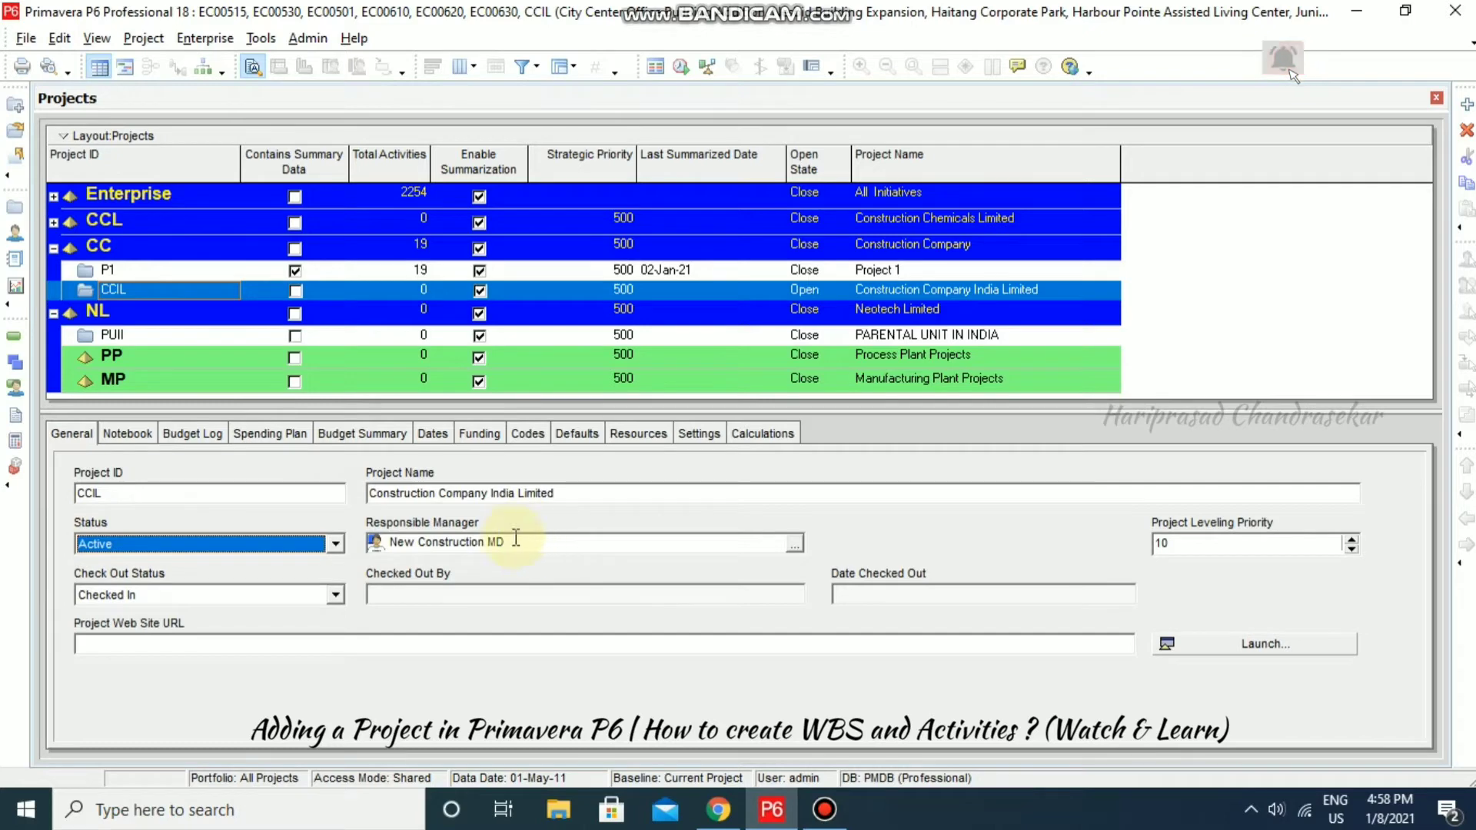
{"action": "left_click", "coordinate": [795, 542]}
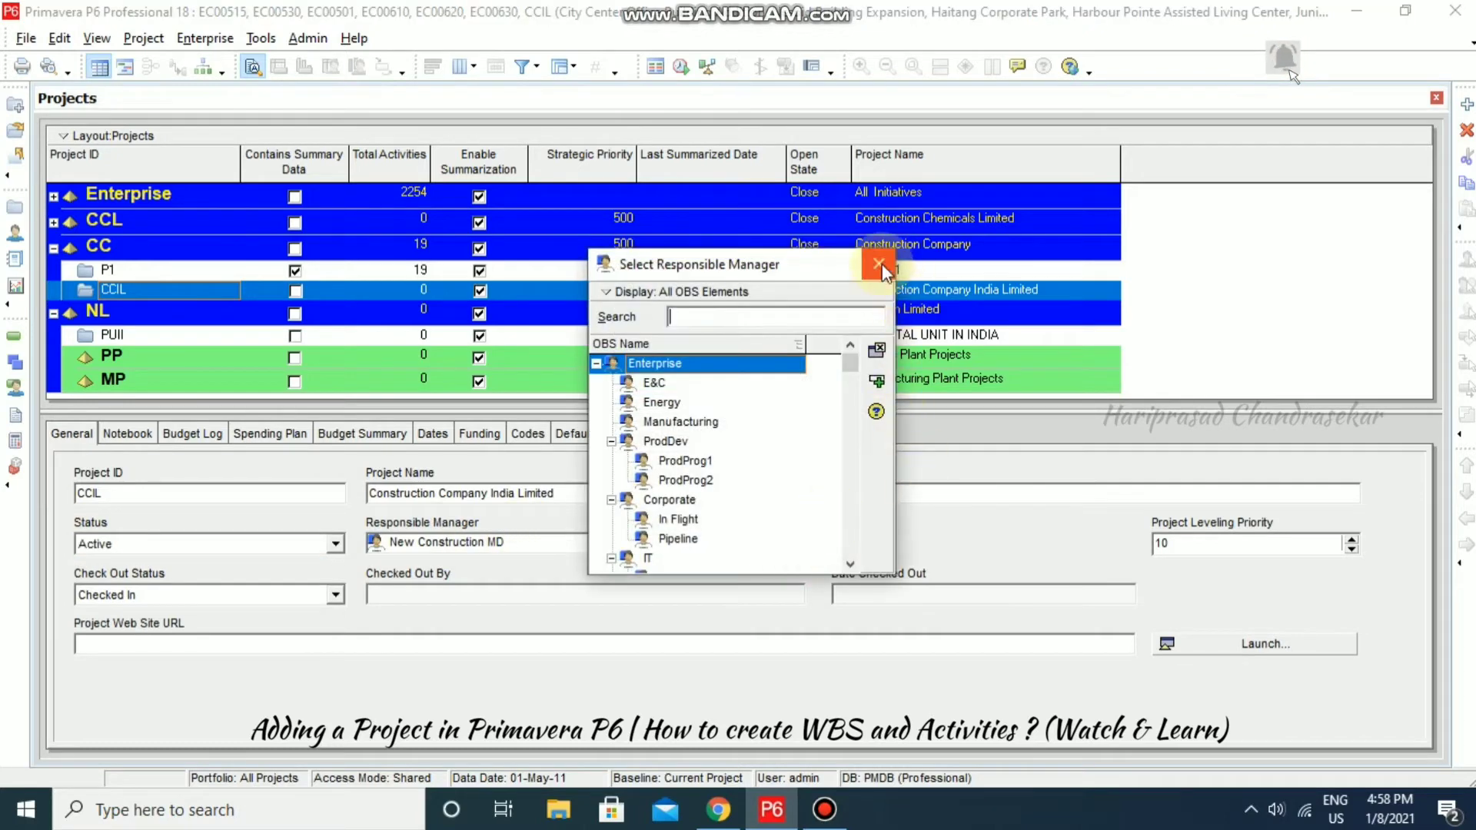
{"action": "left_click", "coordinate": [882, 261]}
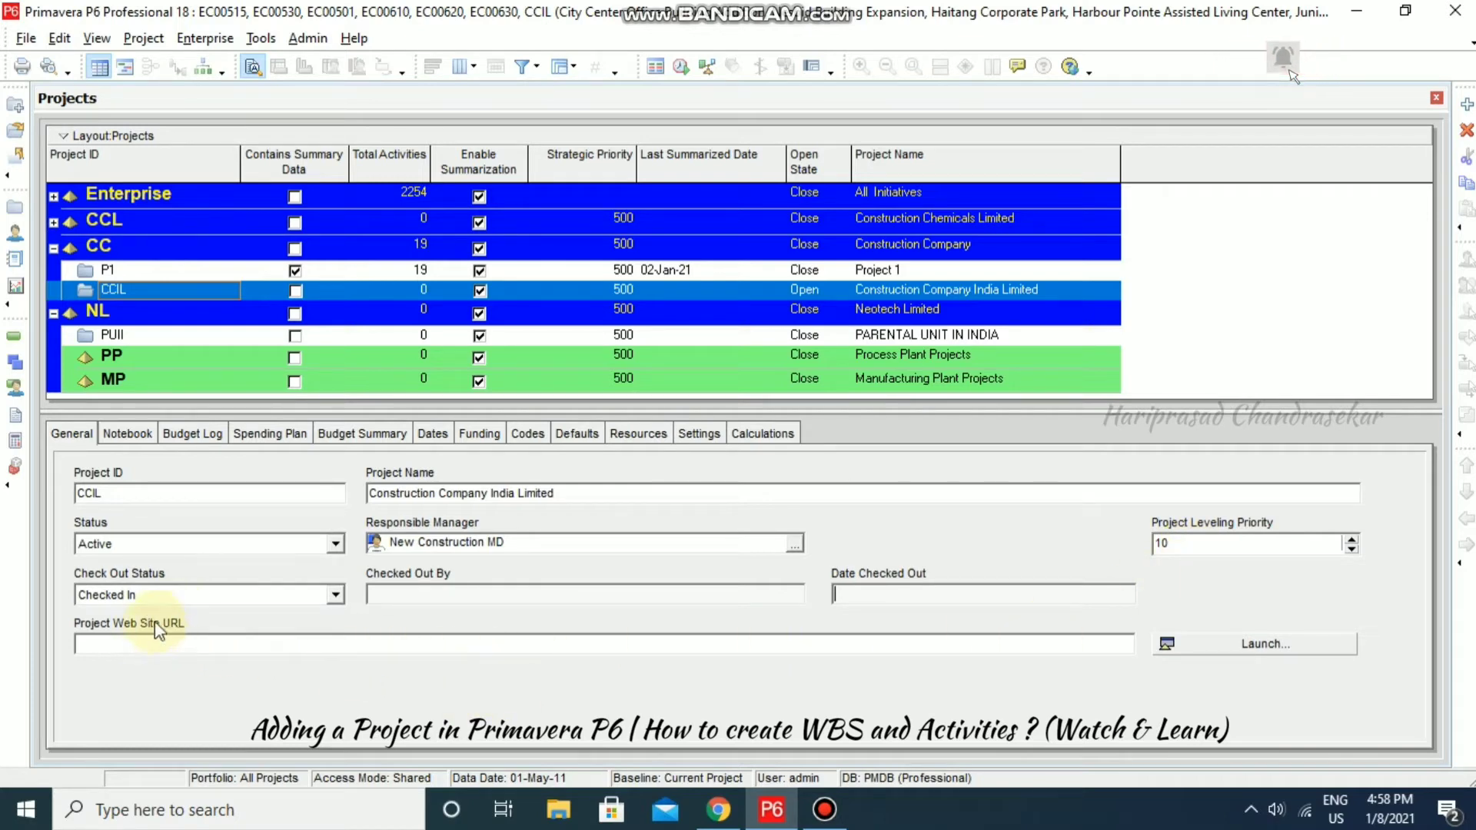
{"action": "left_click", "coordinate": [217, 635]}
{"action": "type", "text": "www.google.com"}
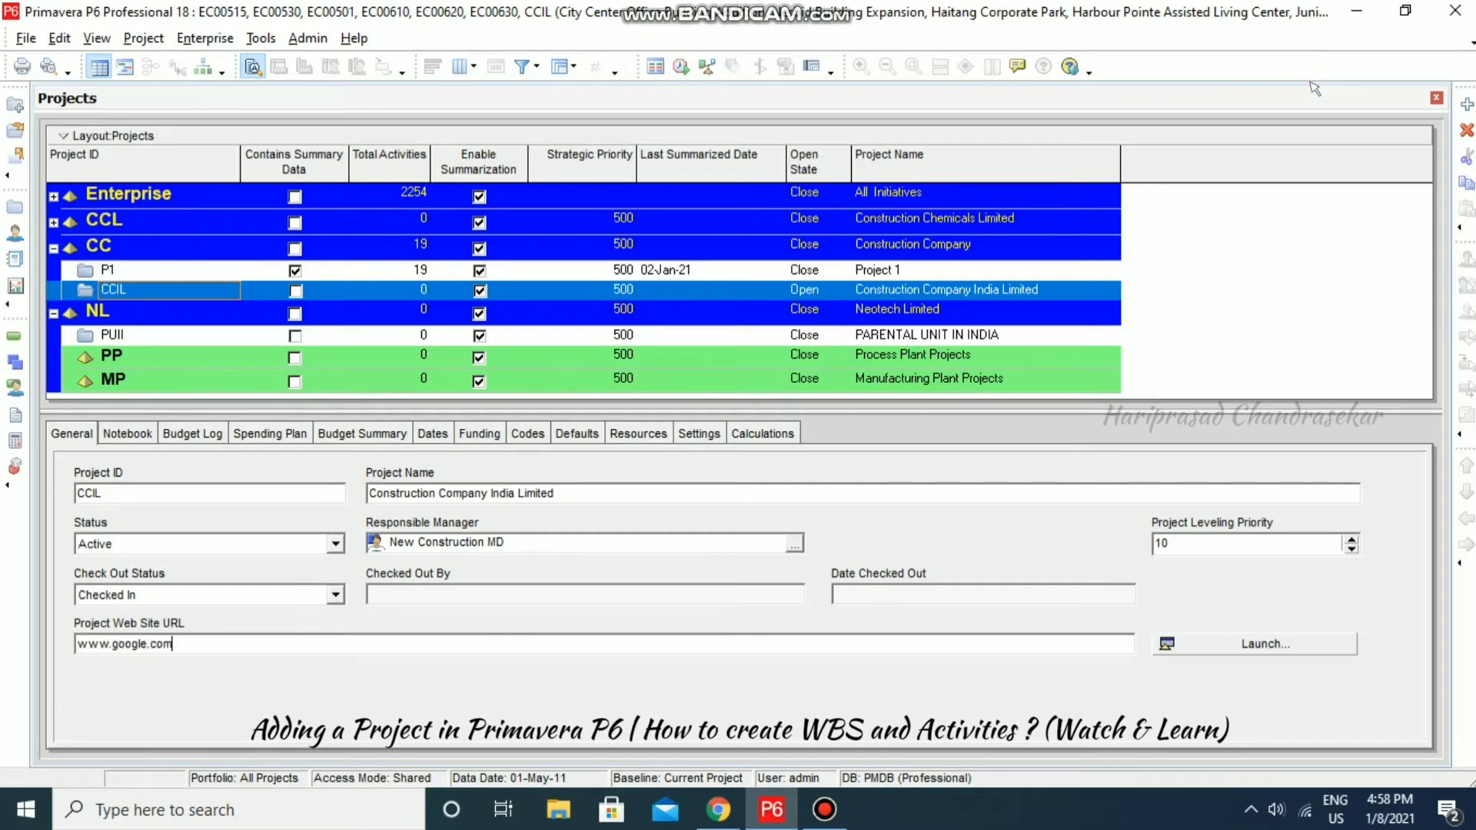
{"action": "left_click", "coordinate": [1222, 638]}
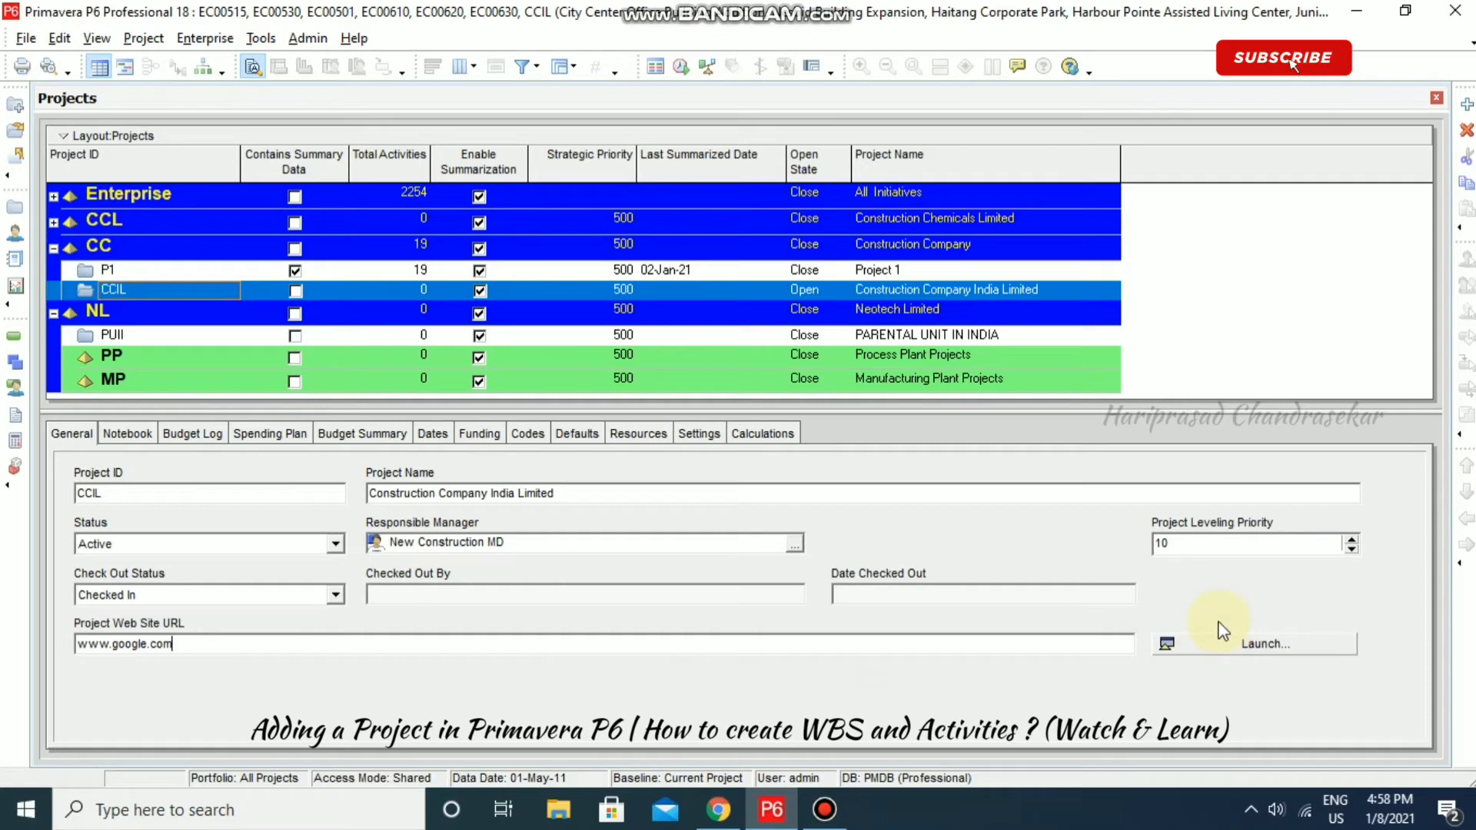
{"action": "left_click", "coordinate": [1265, 645]}
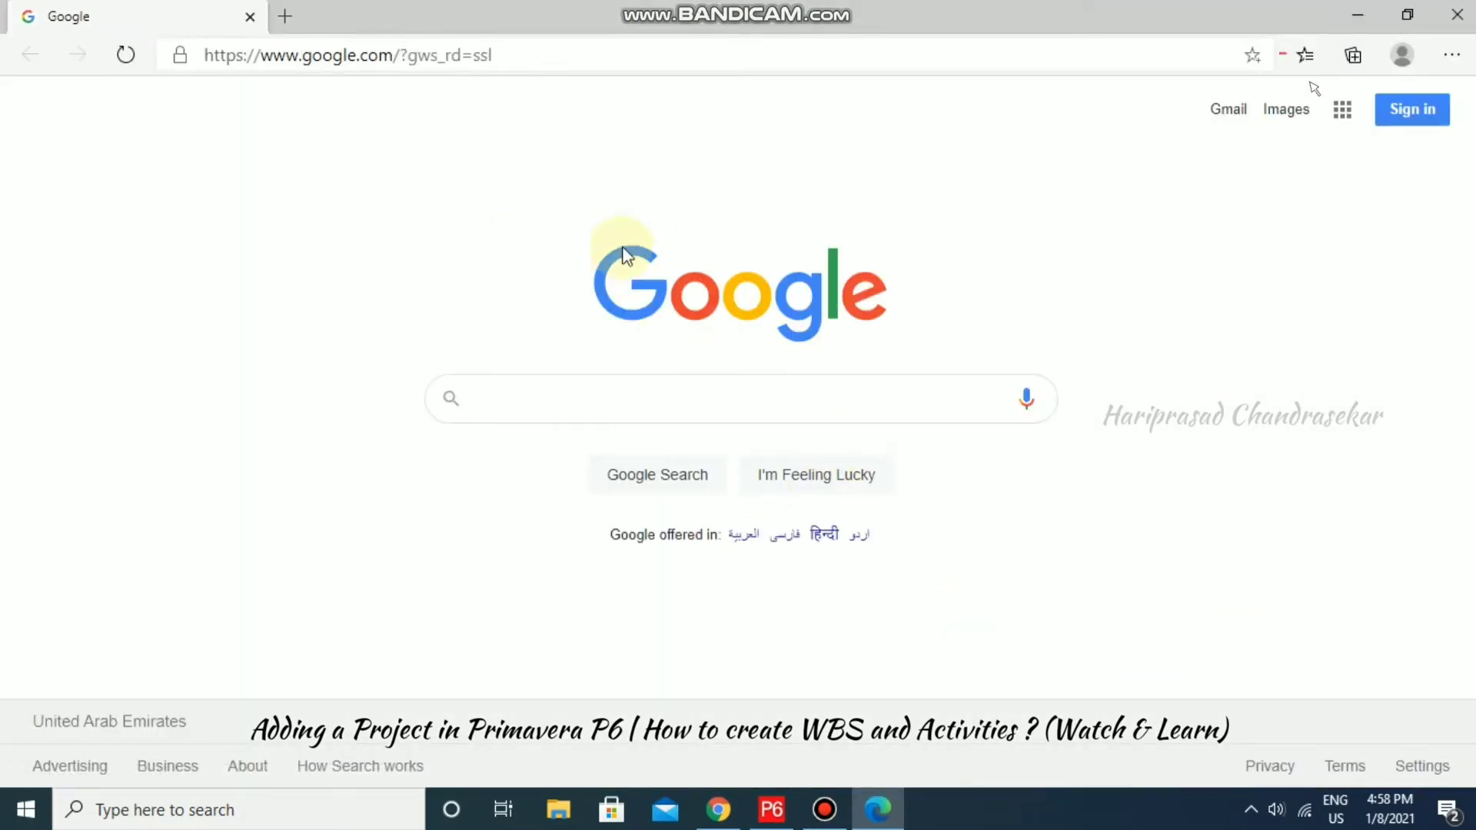
Step: Minimize the Edge window showing Google to return to Primavera P6
{"action": "left_click", "coordinate": [1360, 23]}
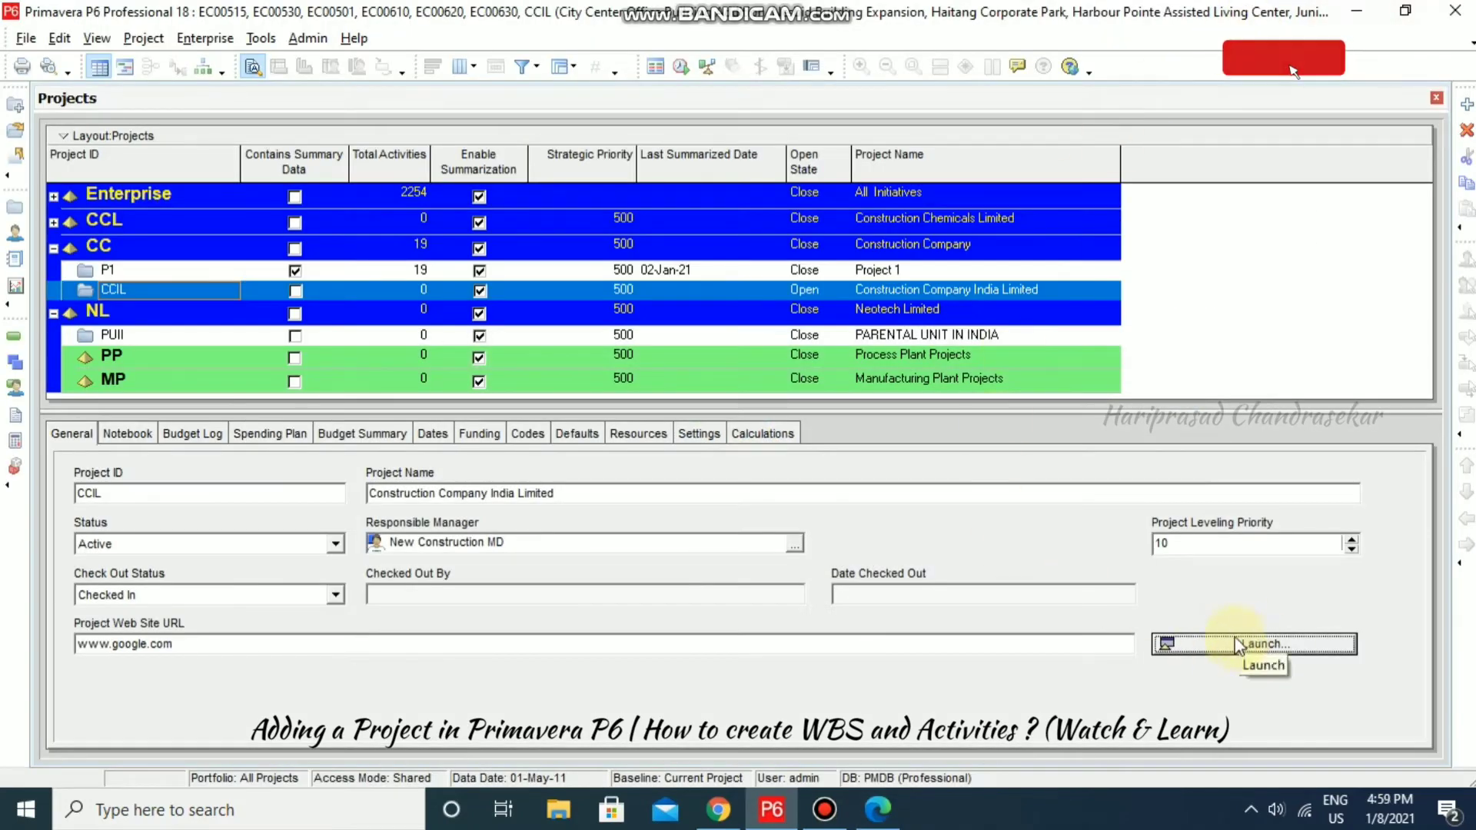
Step: Review CCIL's notebook, budget log, spending plan and budget summary, checking the variance amount
{"action": "left_click", "coordinate": [134, 436]}
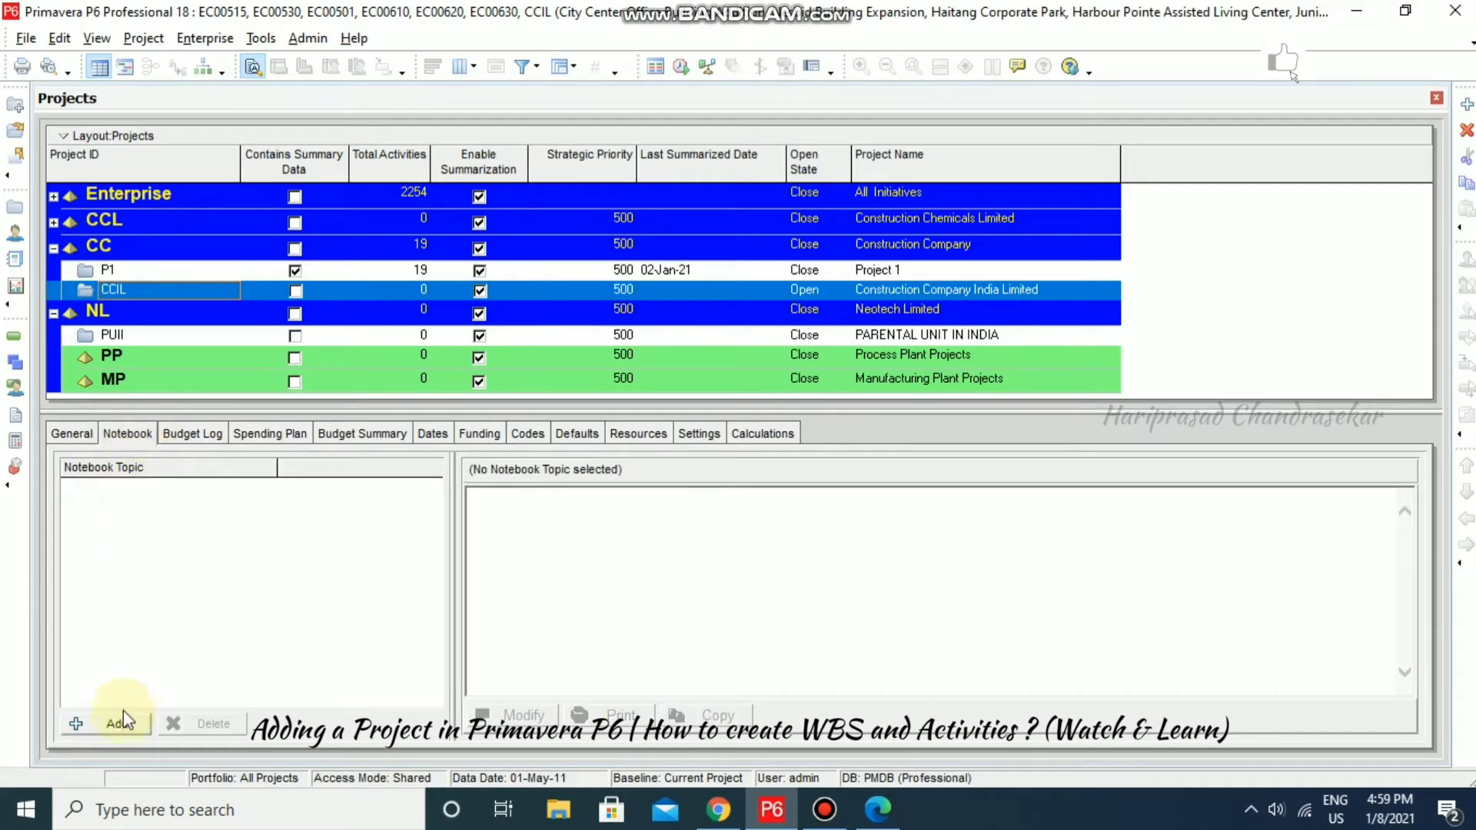
{"action": "left_click", "coordinate": [193, 435]}
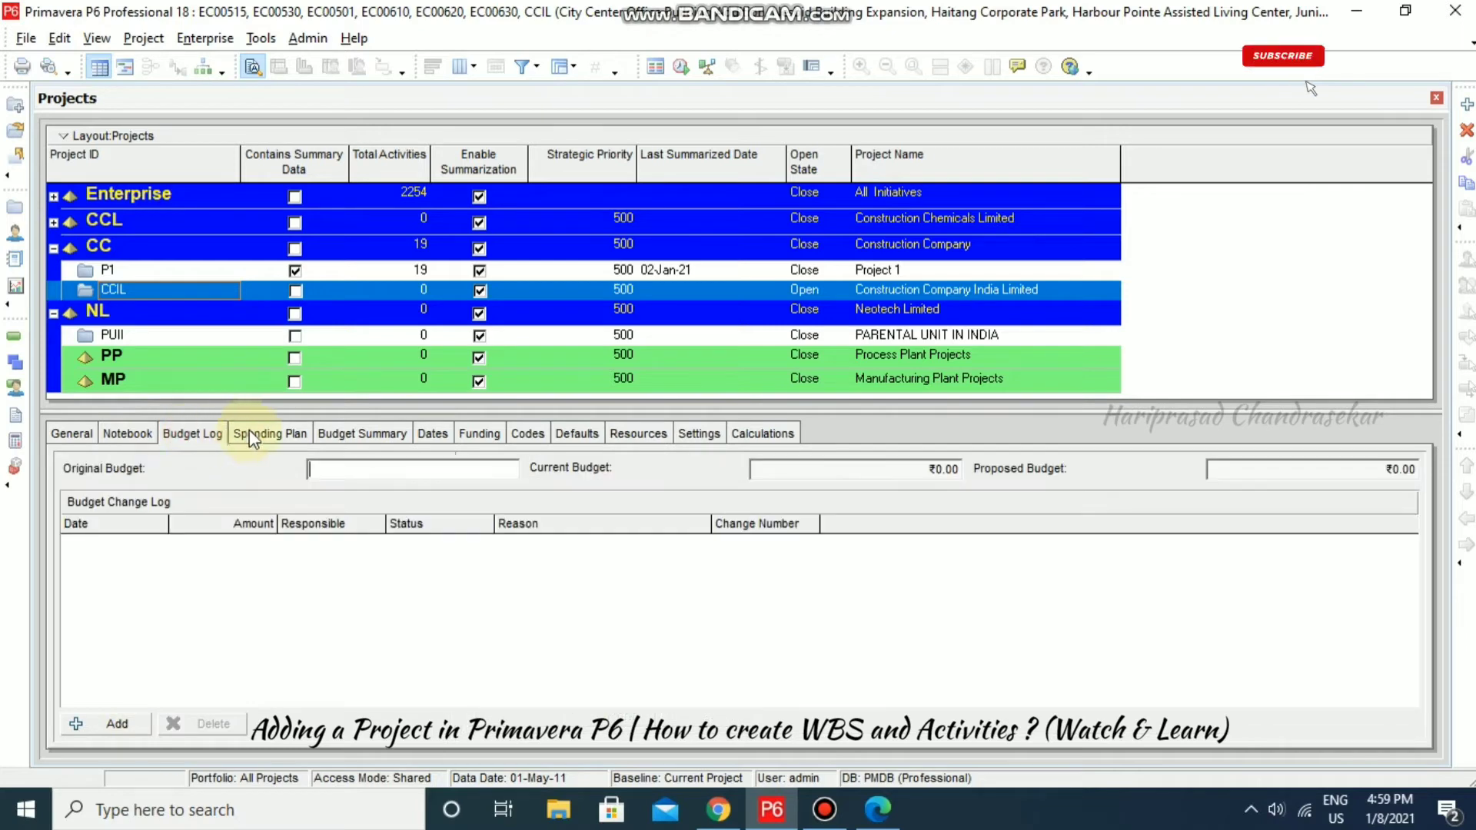
{"action": "left_click", "coordinate": [269, 435]}
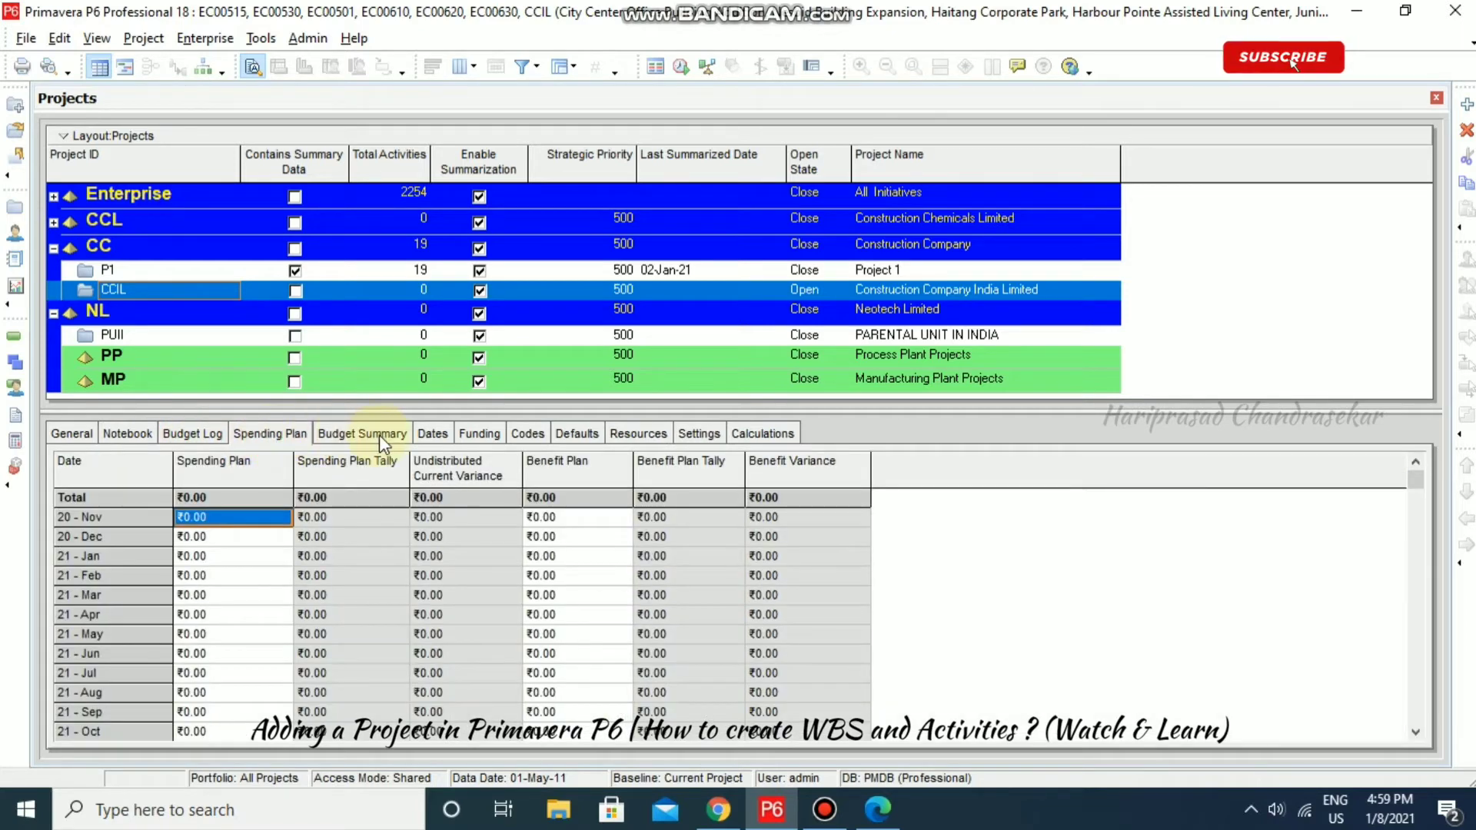
{"action": "left_click", "coordinate": [380, 435]}
{"action": "left_click", "coordinate": [552, 512]}
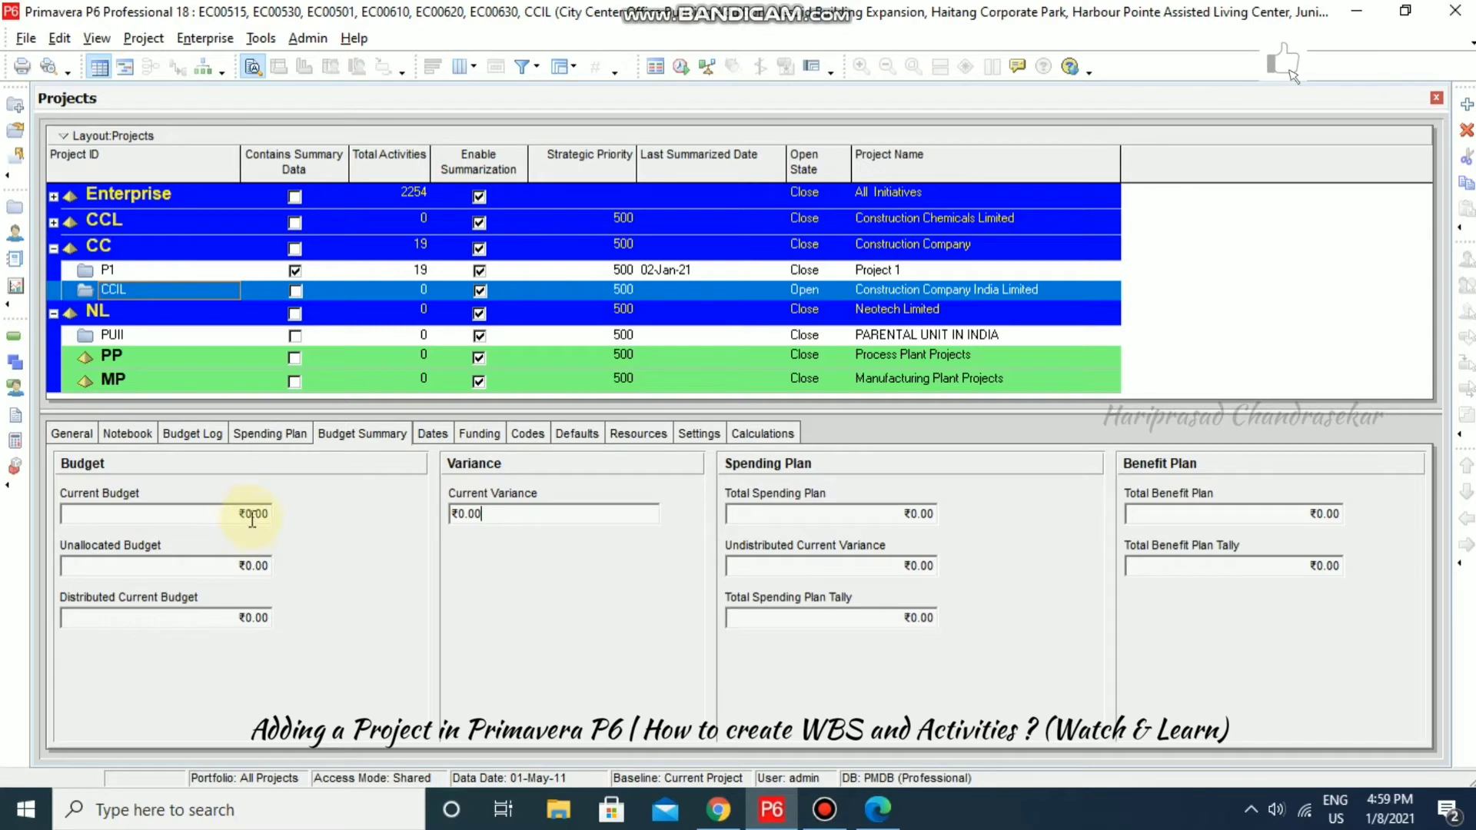
Step: Check CCIL's schedule dates, funding sources and assigned project codes
{"action": "left_click", "coordinate": [445, 440]}
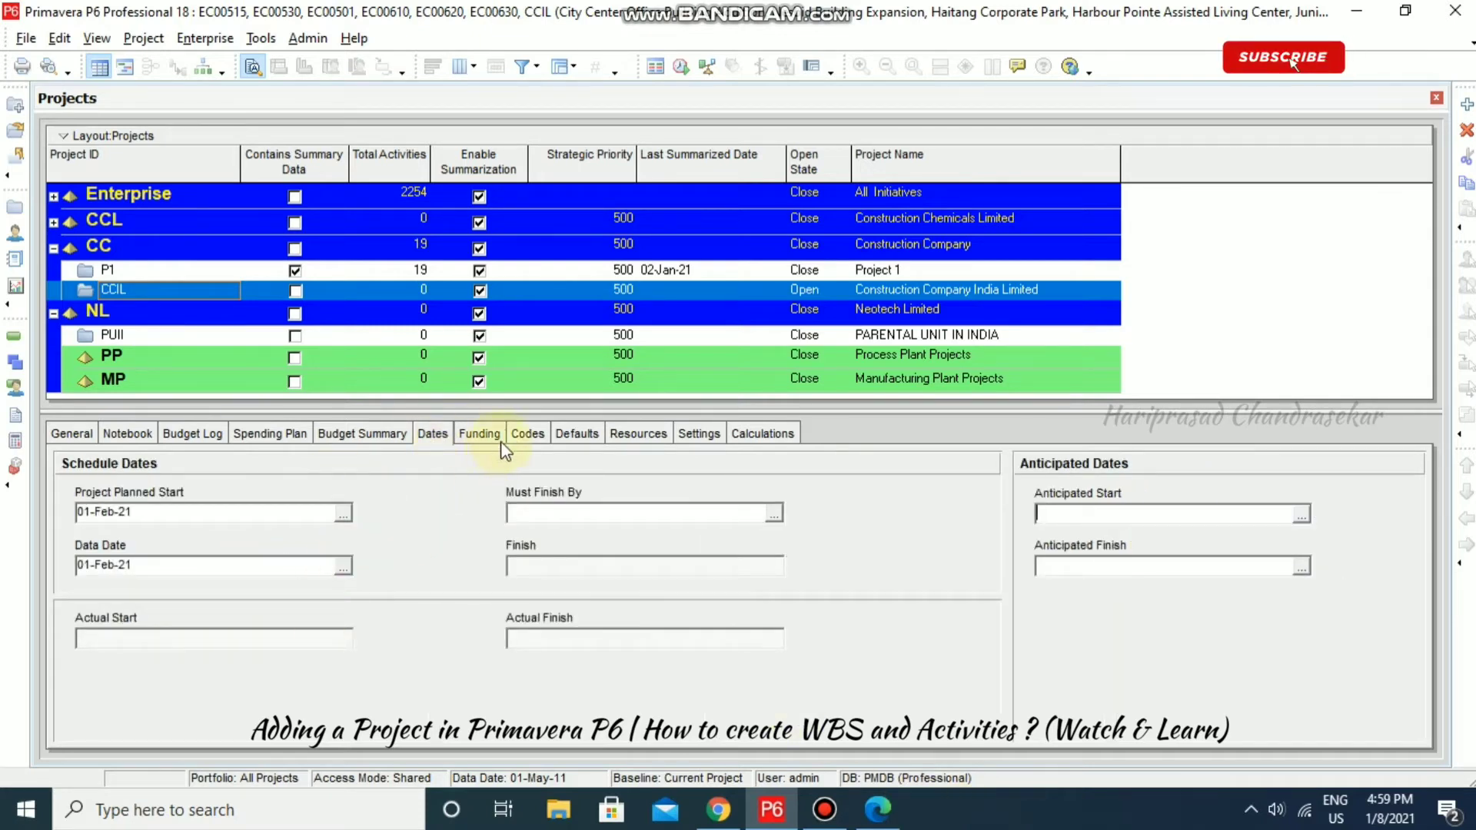
{"action": "left_click", "coordinate": [480, 435]}
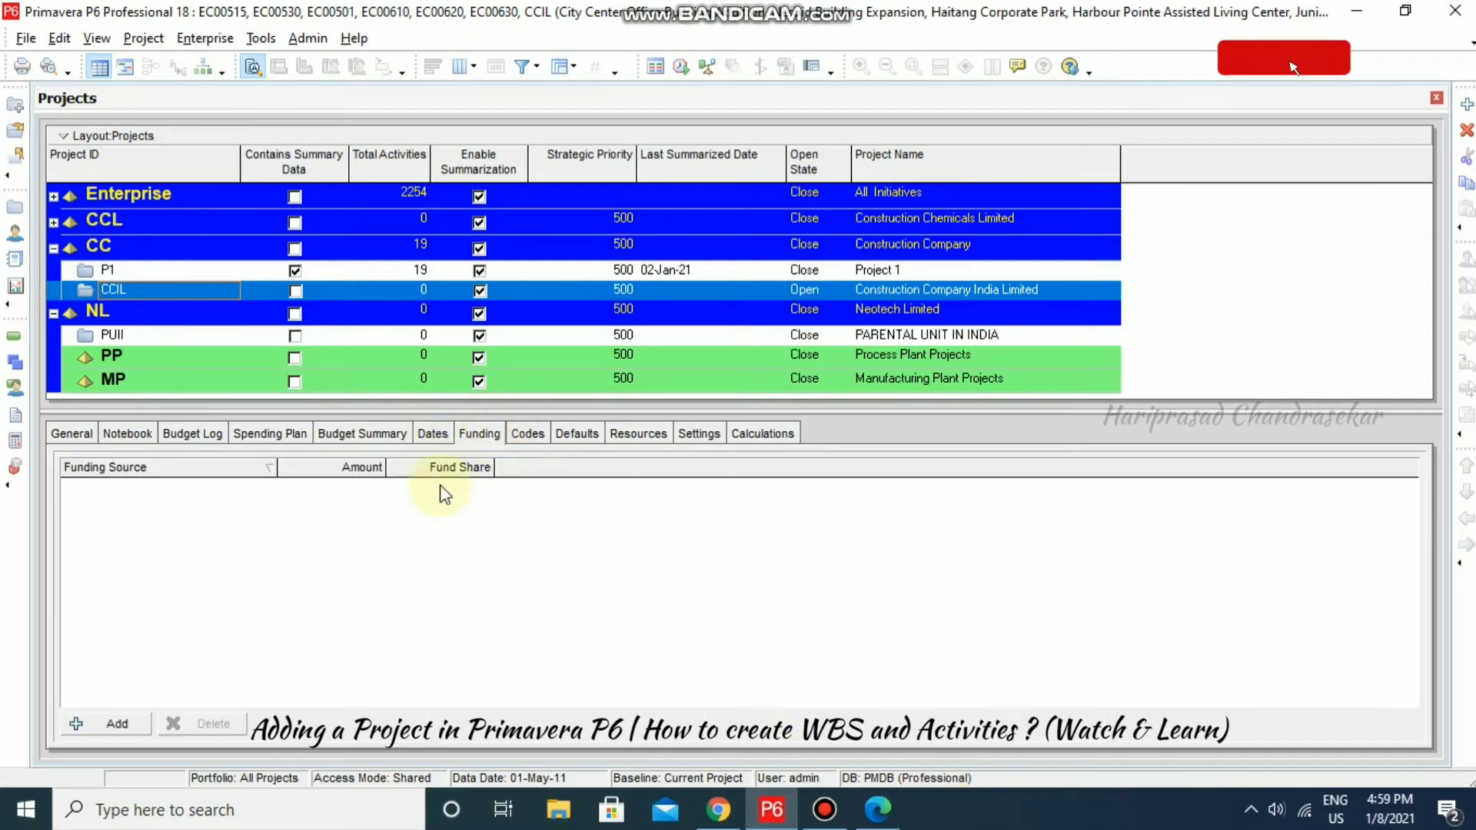
{"action": "left_click", "coordinate": [530, 434]}
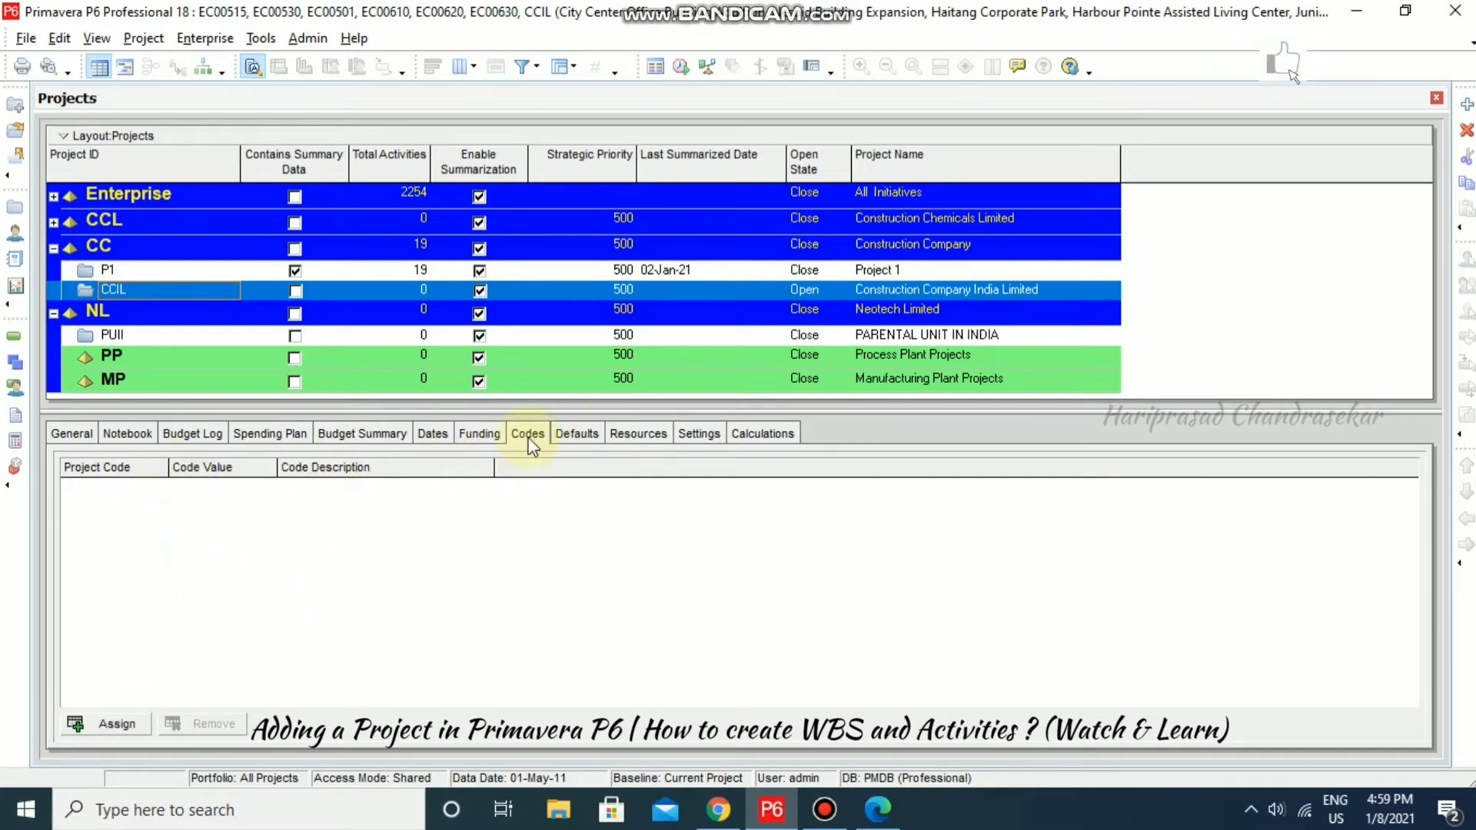
Step: Assign Projects code value CON (Consultancy Project) to CCIL, then view its activity defaults
{"action": "left_click", "coordinate": [140, 721]}
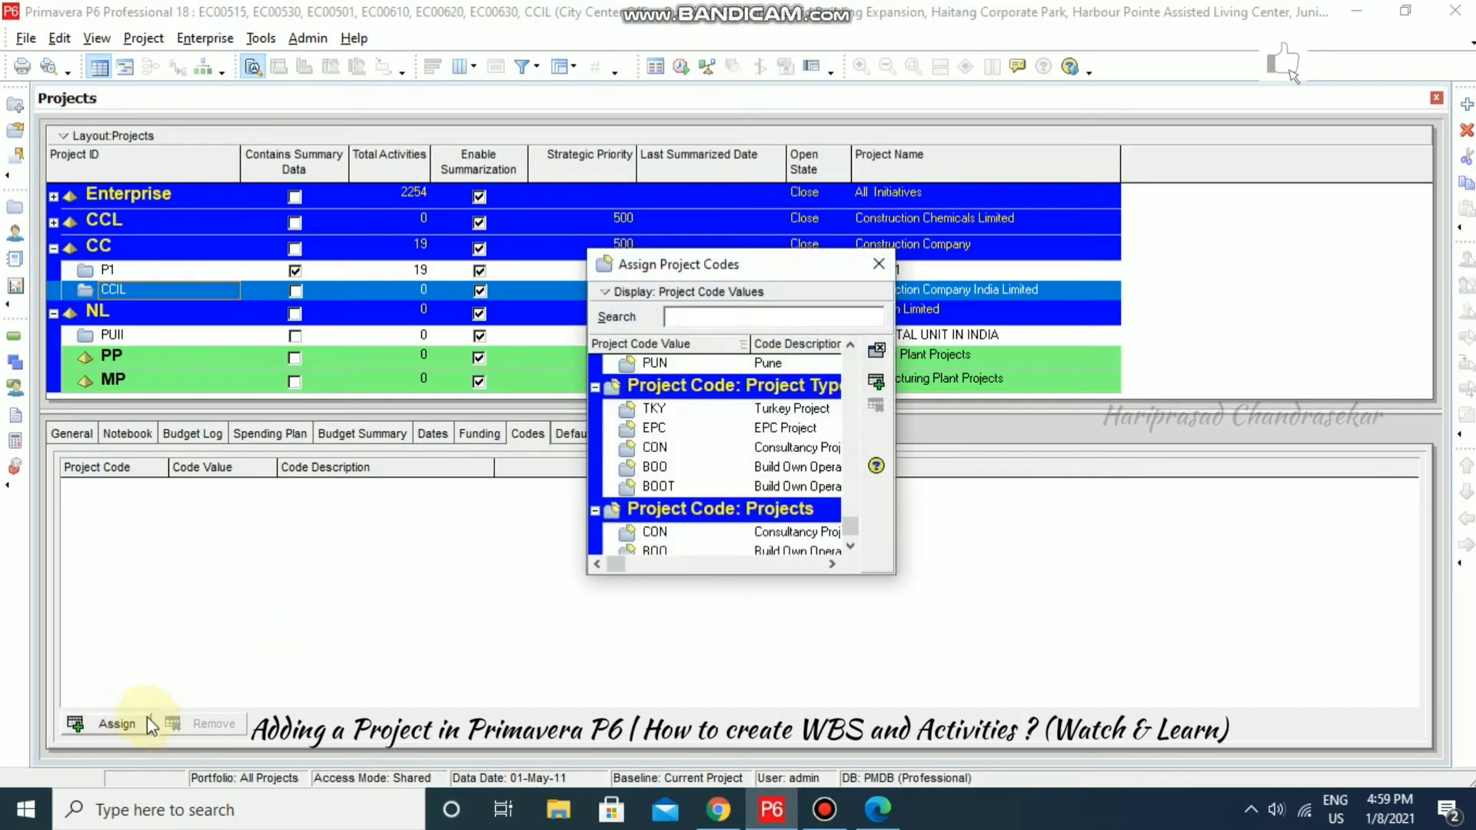
{"action": "left_click", "coordinate": [694, 531]}
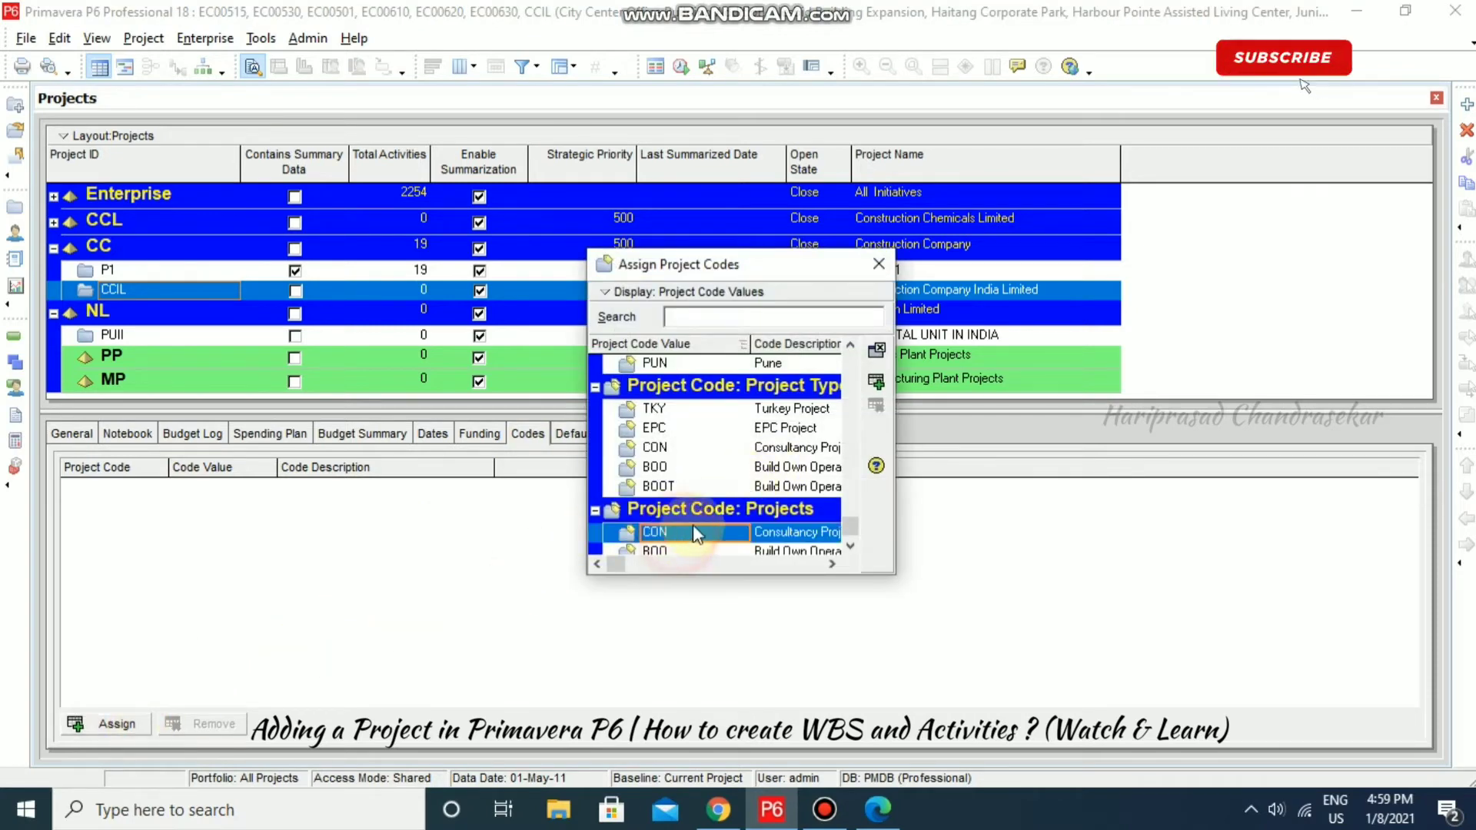
{"action": "scroll", "coordinate": [723, 492], "scroll_direction": "down", "scroll_amount": 1}
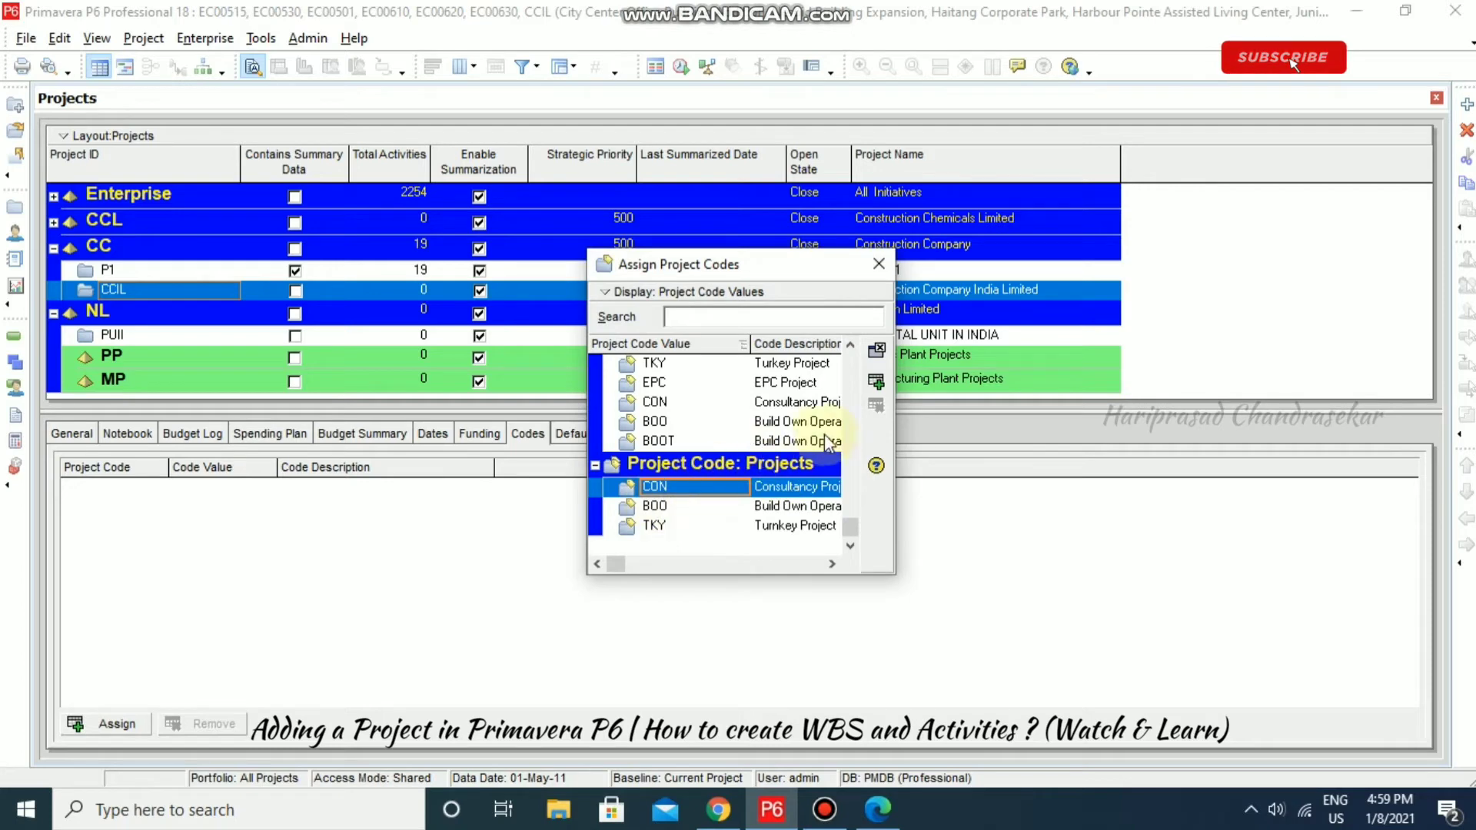
{"action": "double_click", "coordinate": [676, 525]}
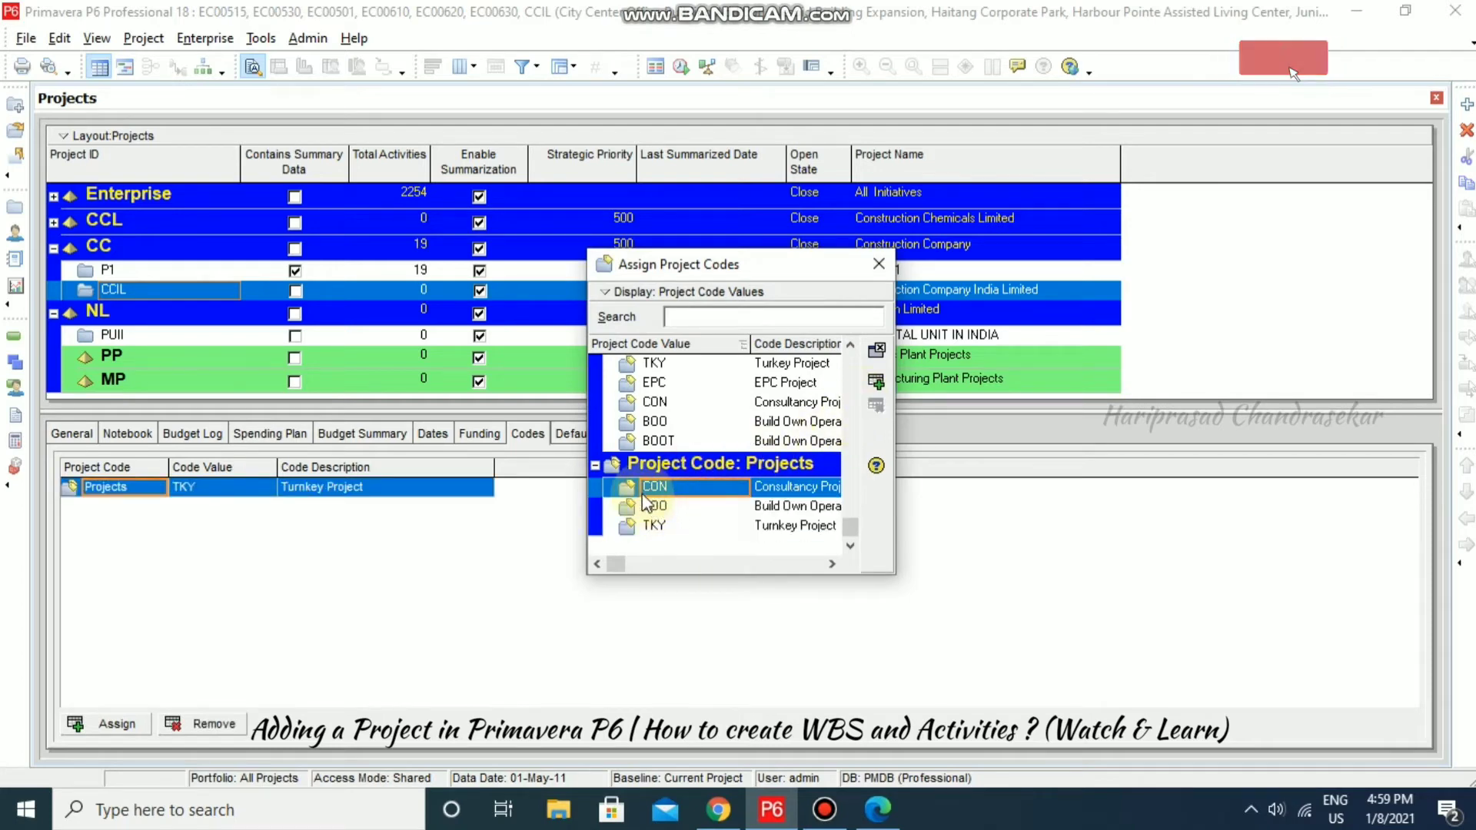
{"action": "left_click", "coordinate": [875, 382]}
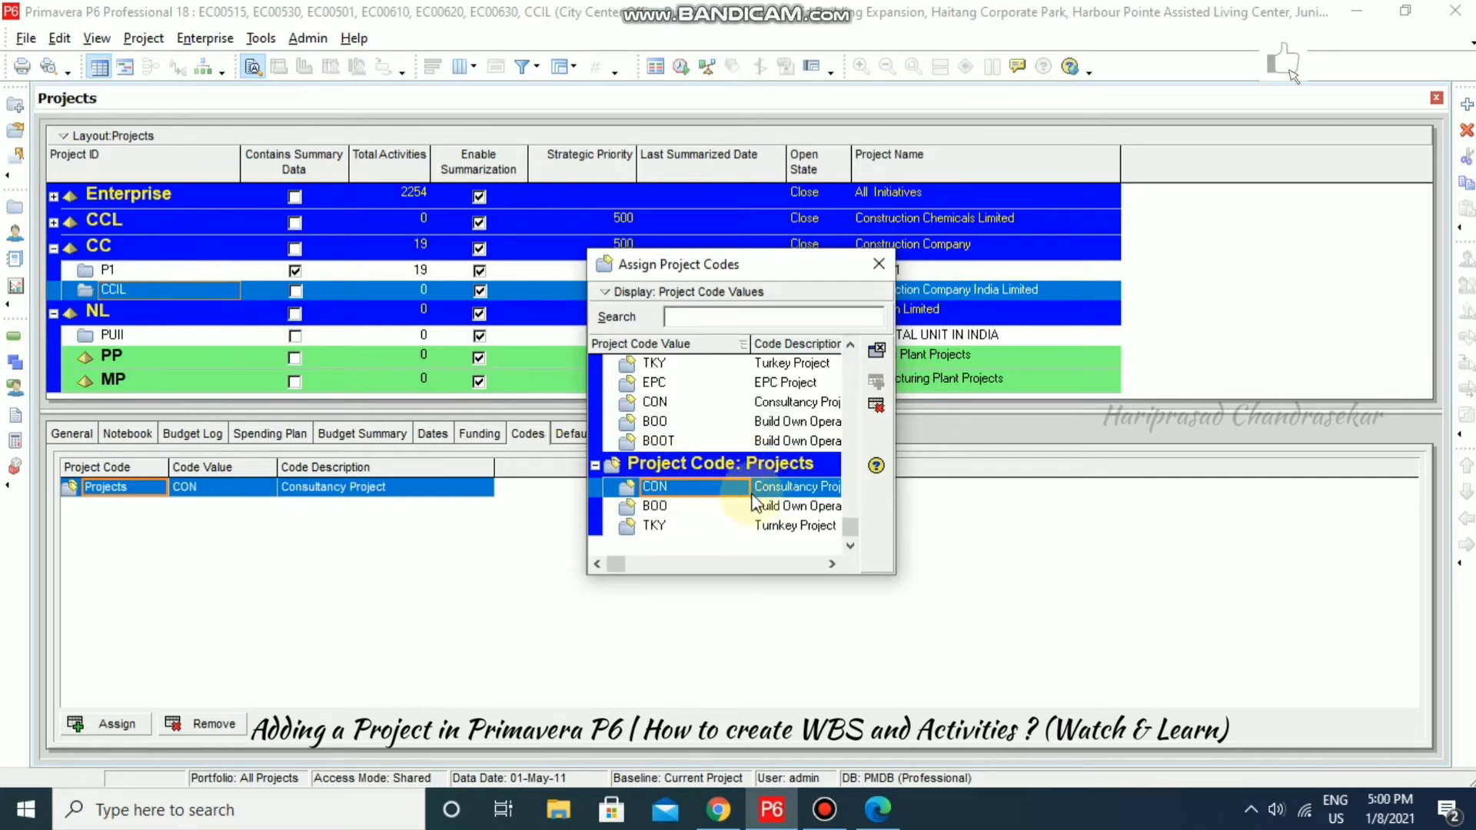
{"action": "left_click_drag", "start_coordinate": [894, 492], "coordinate": [1097, 500]}
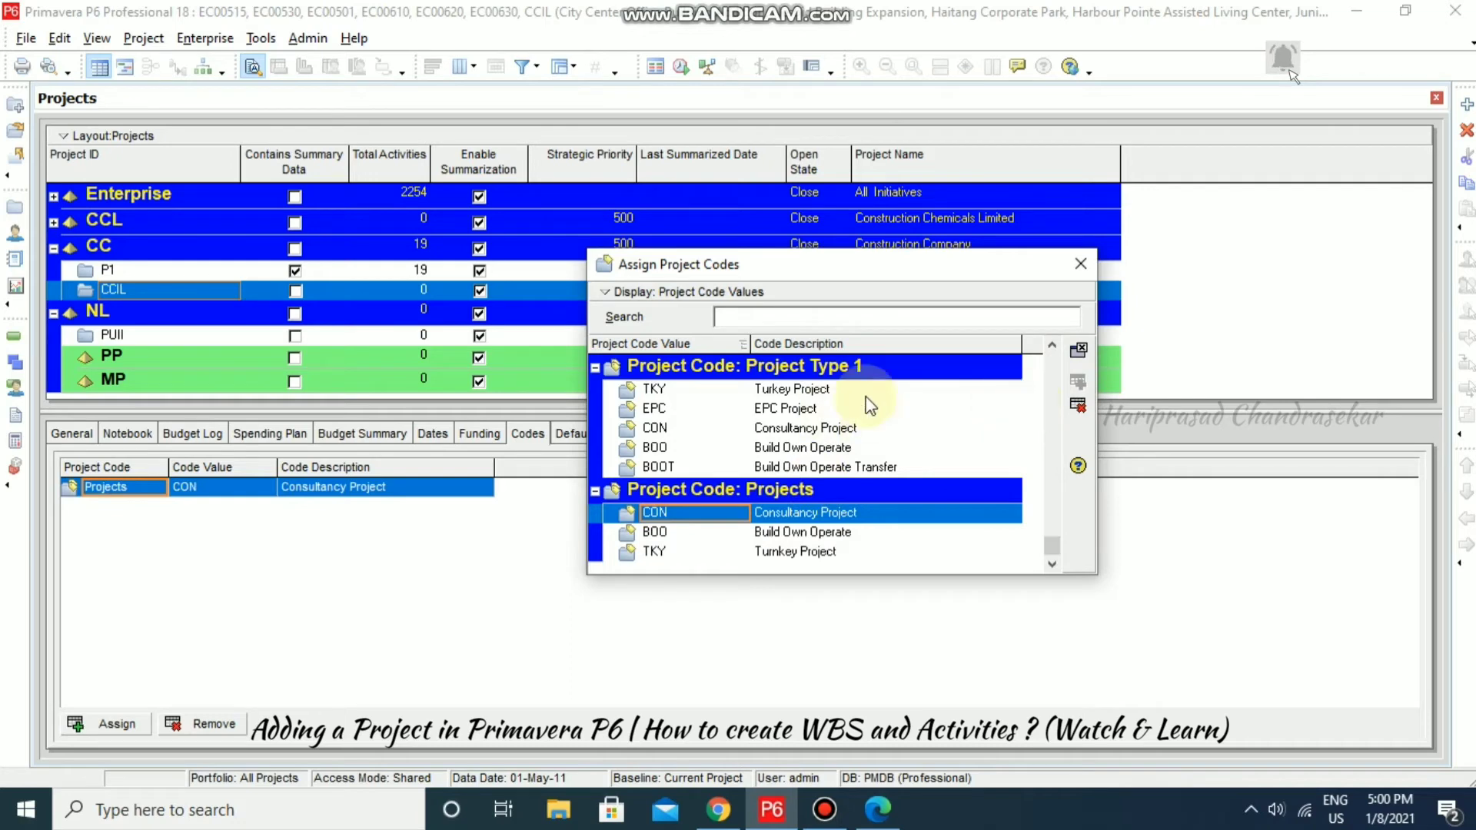
{"action": "left_click", "coordinate": [1080, 264]}
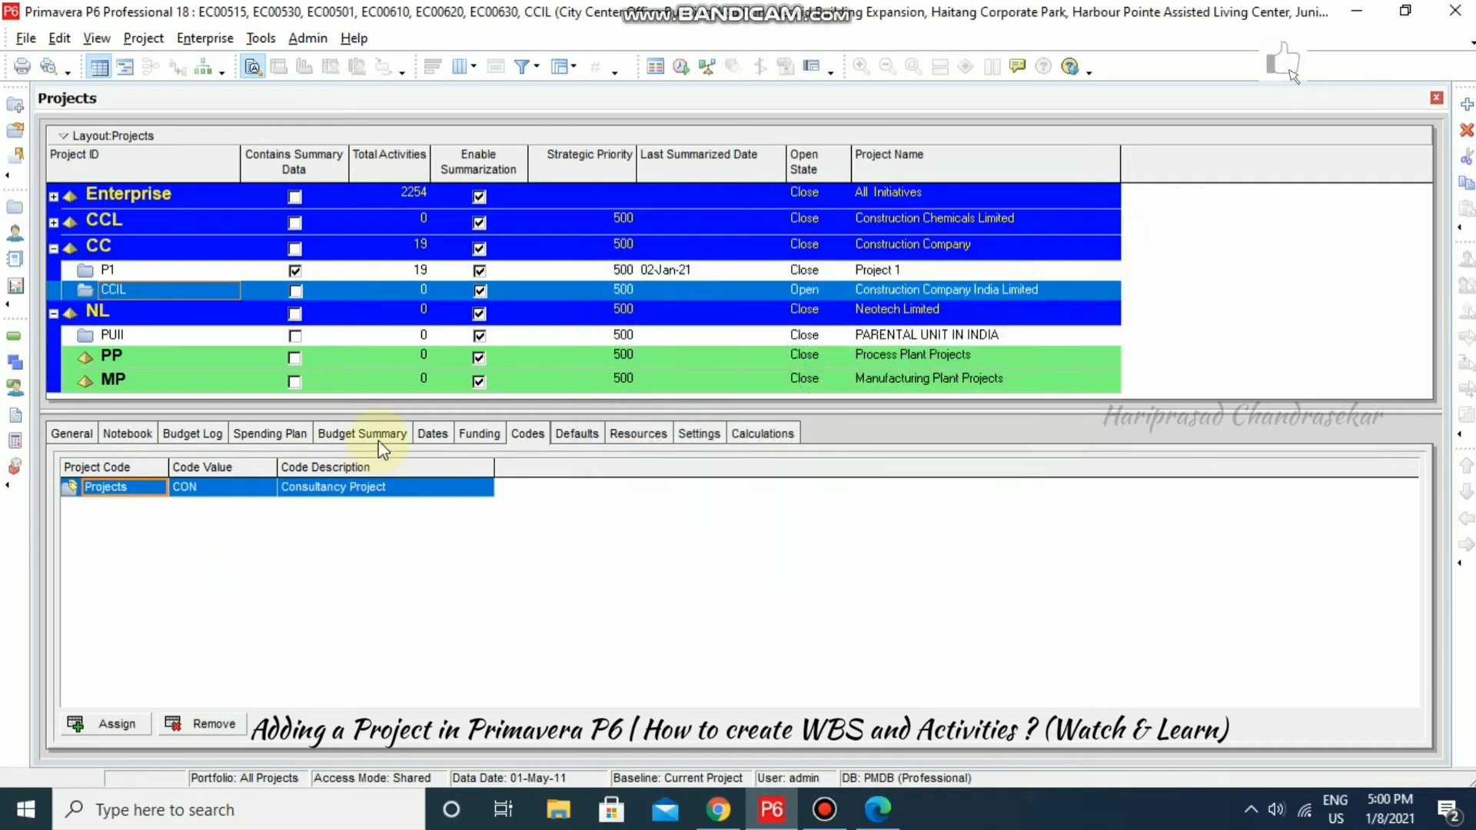
{"action": "left_click", "coordinate": [575, 435]}
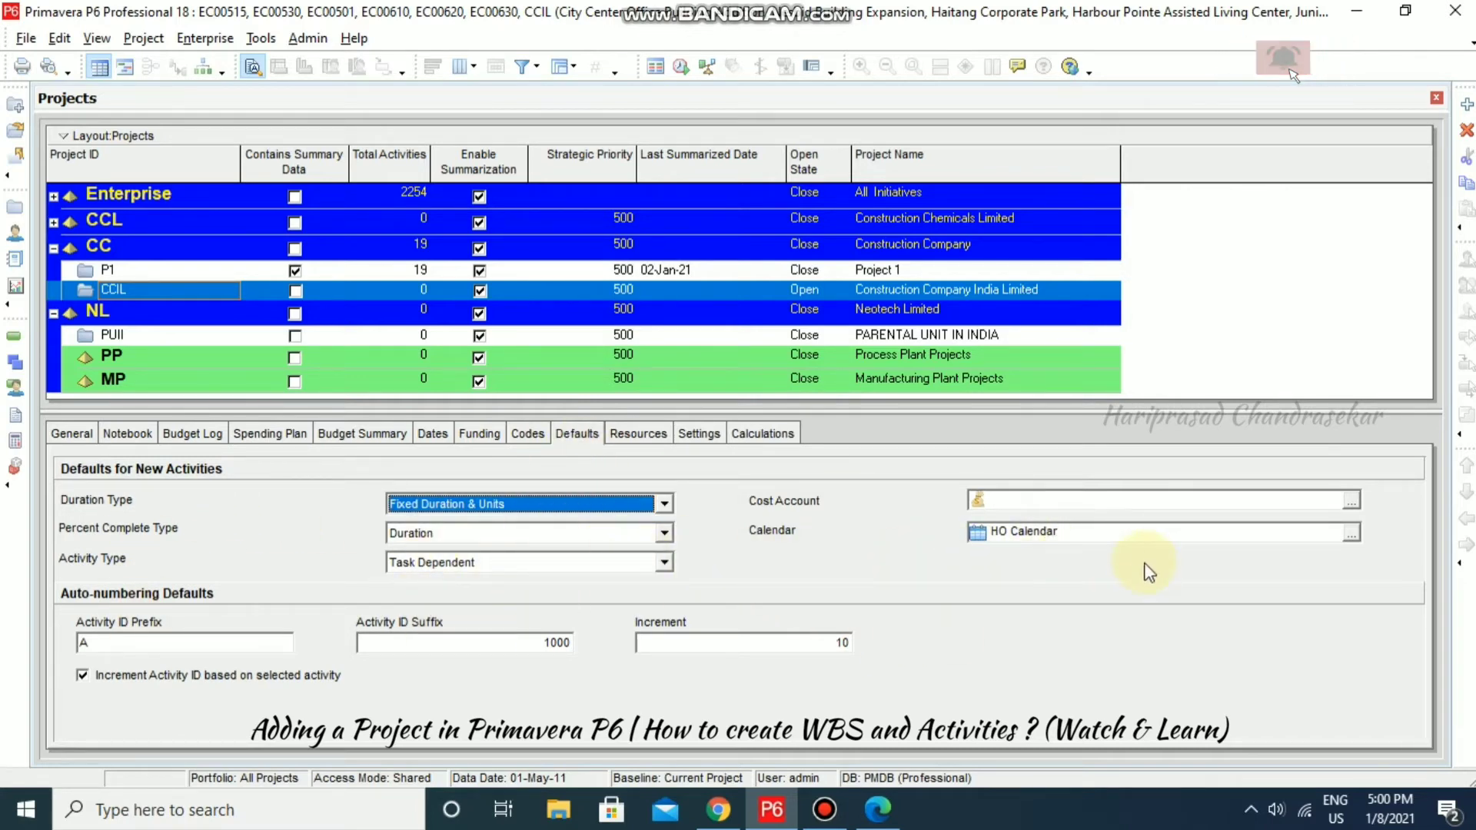
Step: Set '6 days Calendar' as CCIL's default activity calendar, leaving cost account unset, and view resource defaults
{"action": "left_click", "coordinate": [1354, 534]}
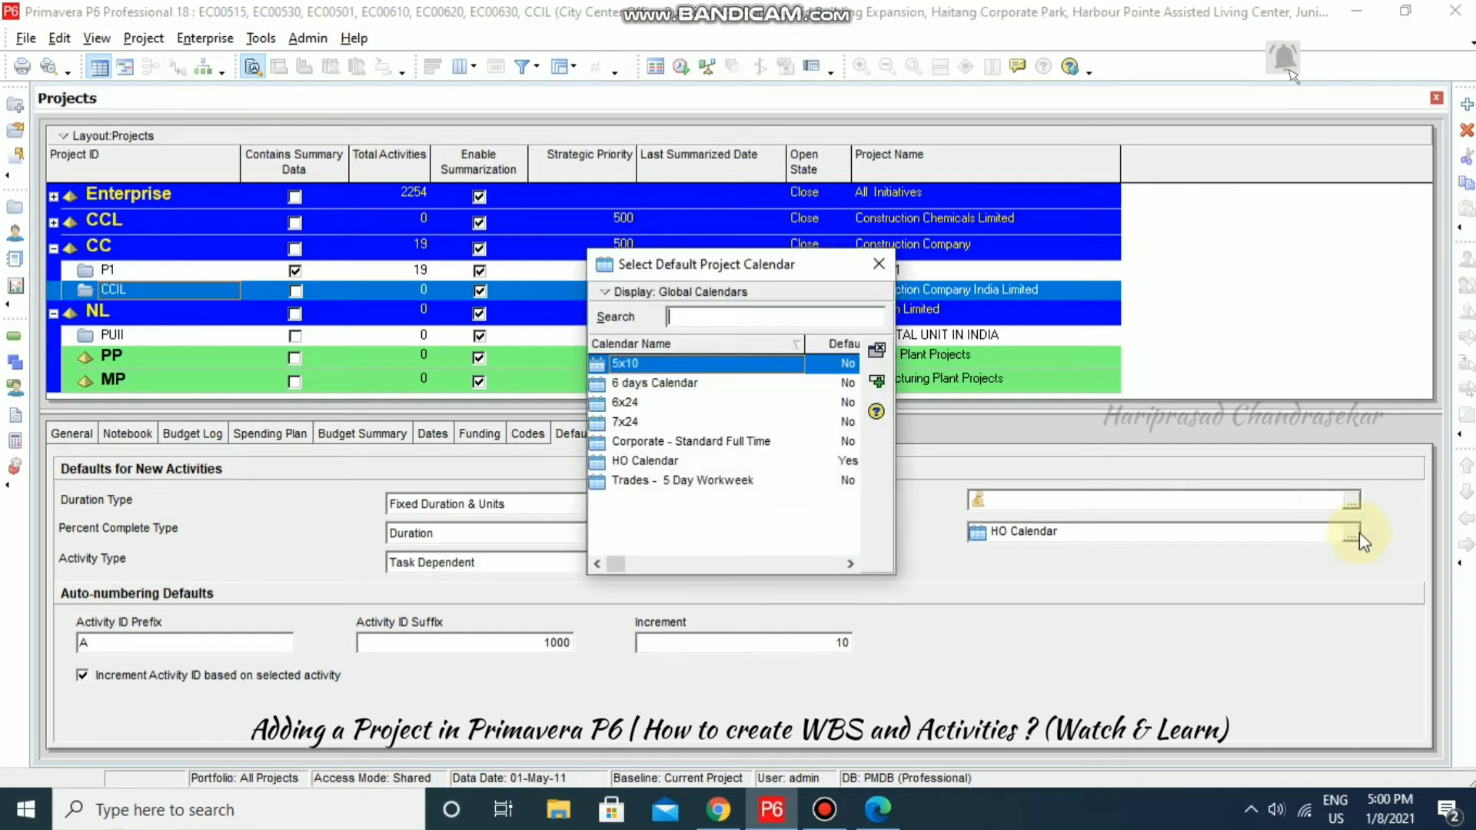
{"action": "left_click", "coordinate": [663, 388]}
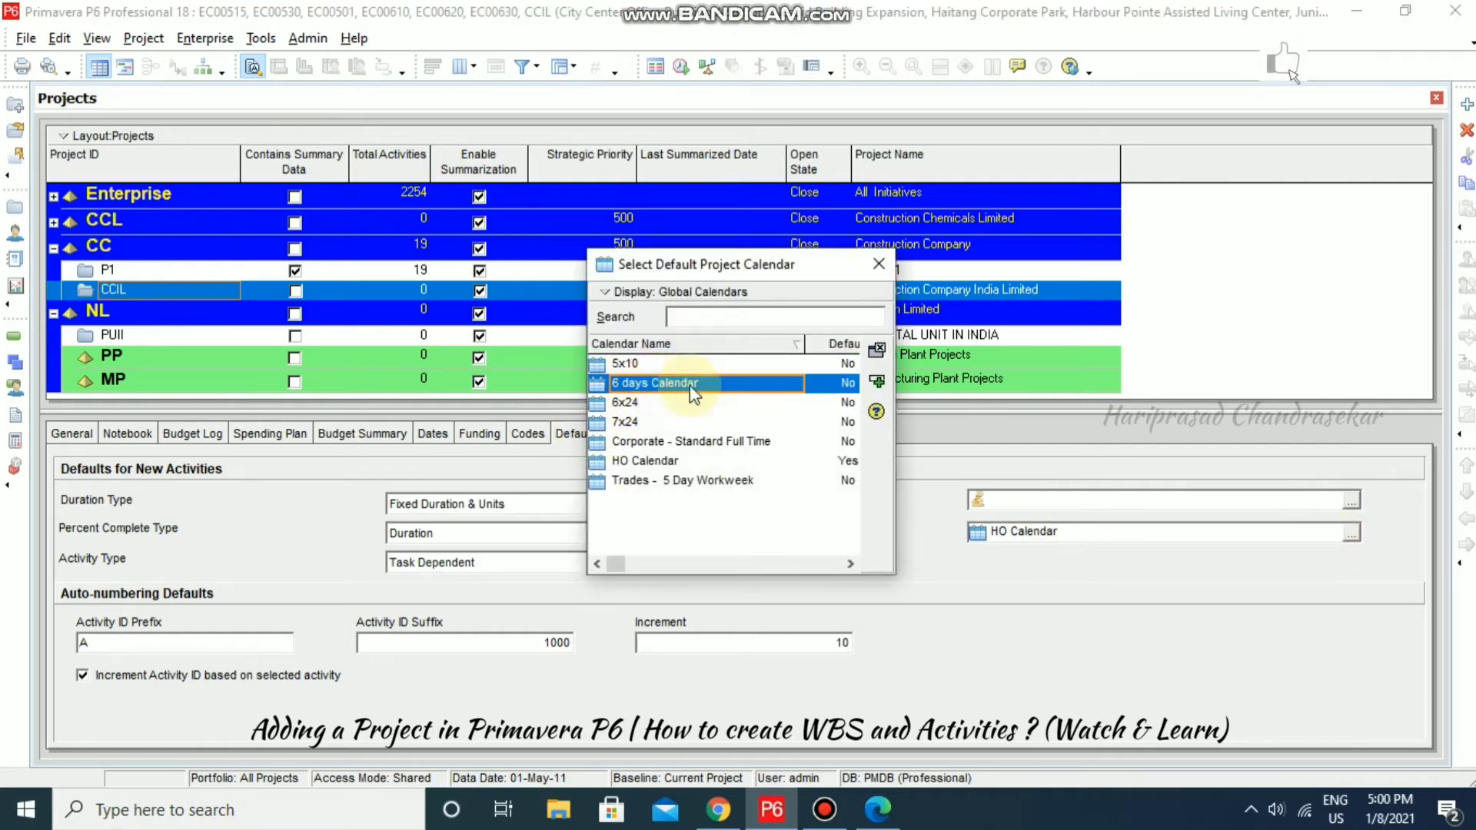
{"action": "left_click", "coordinate": [875, 380]}
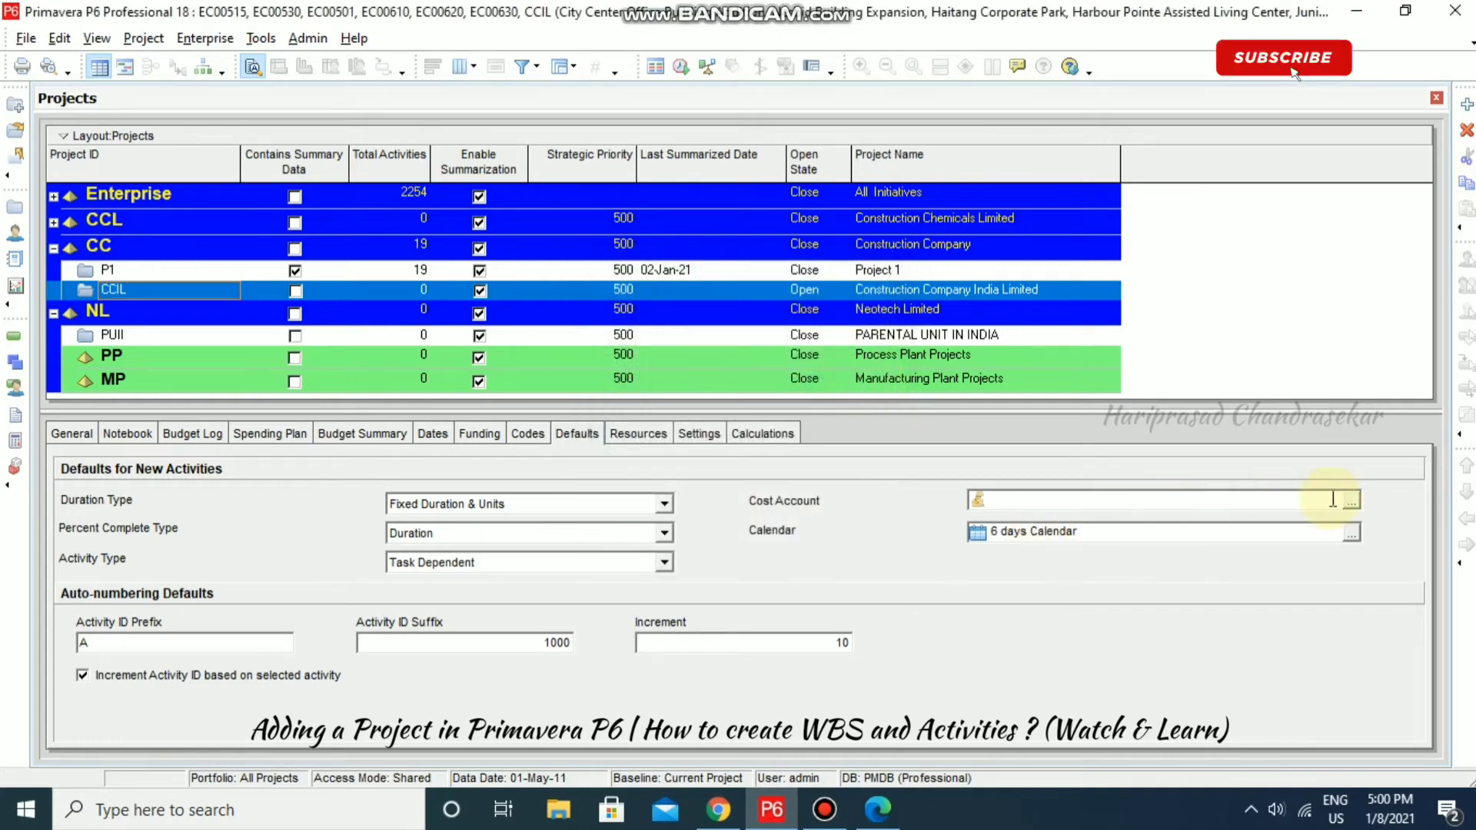
{"action": "left_click", "coordinate": [1356, 502]}
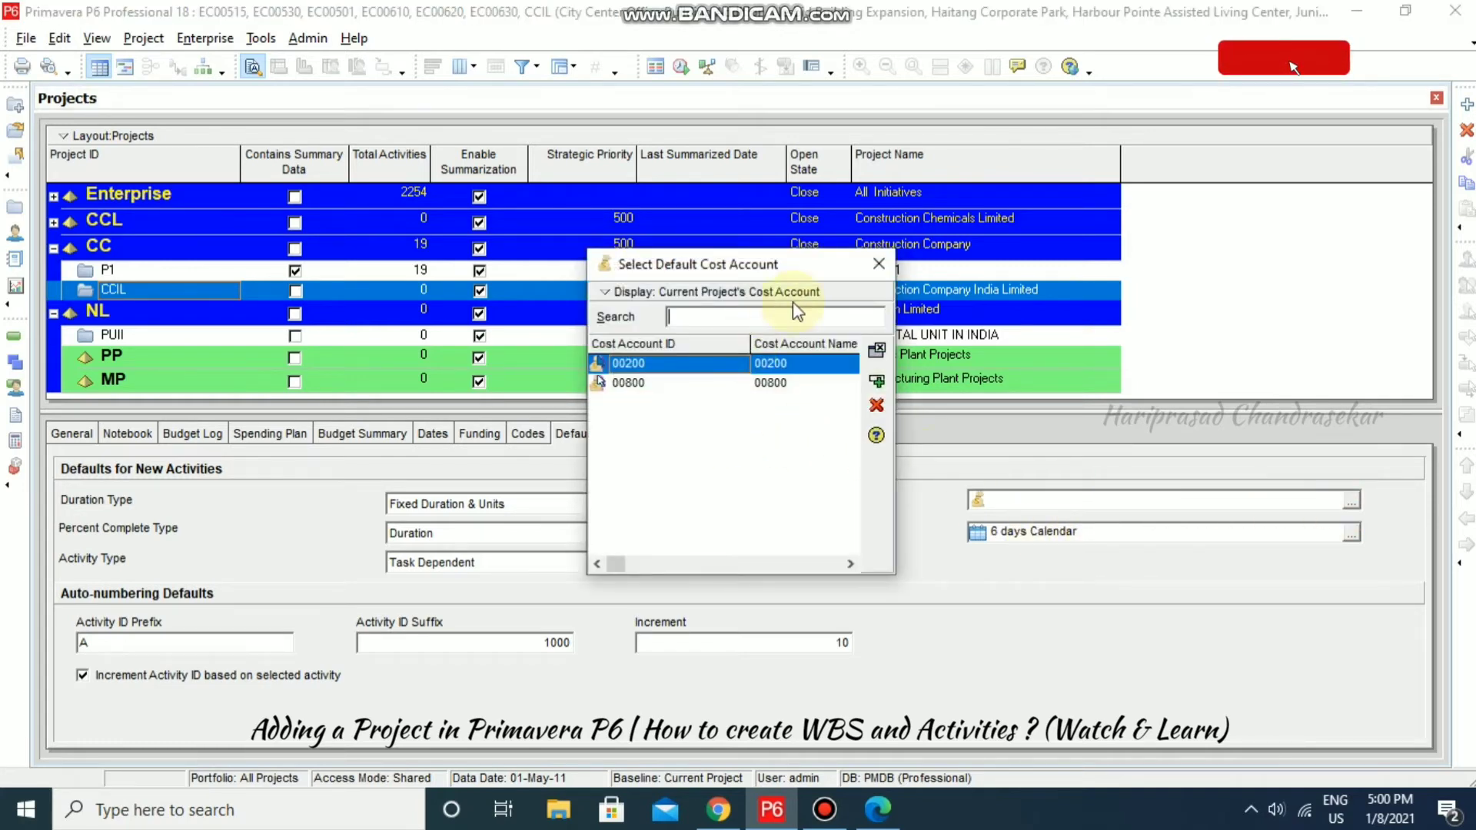
{"action": "left_click", "coordinate": [879, 267]}
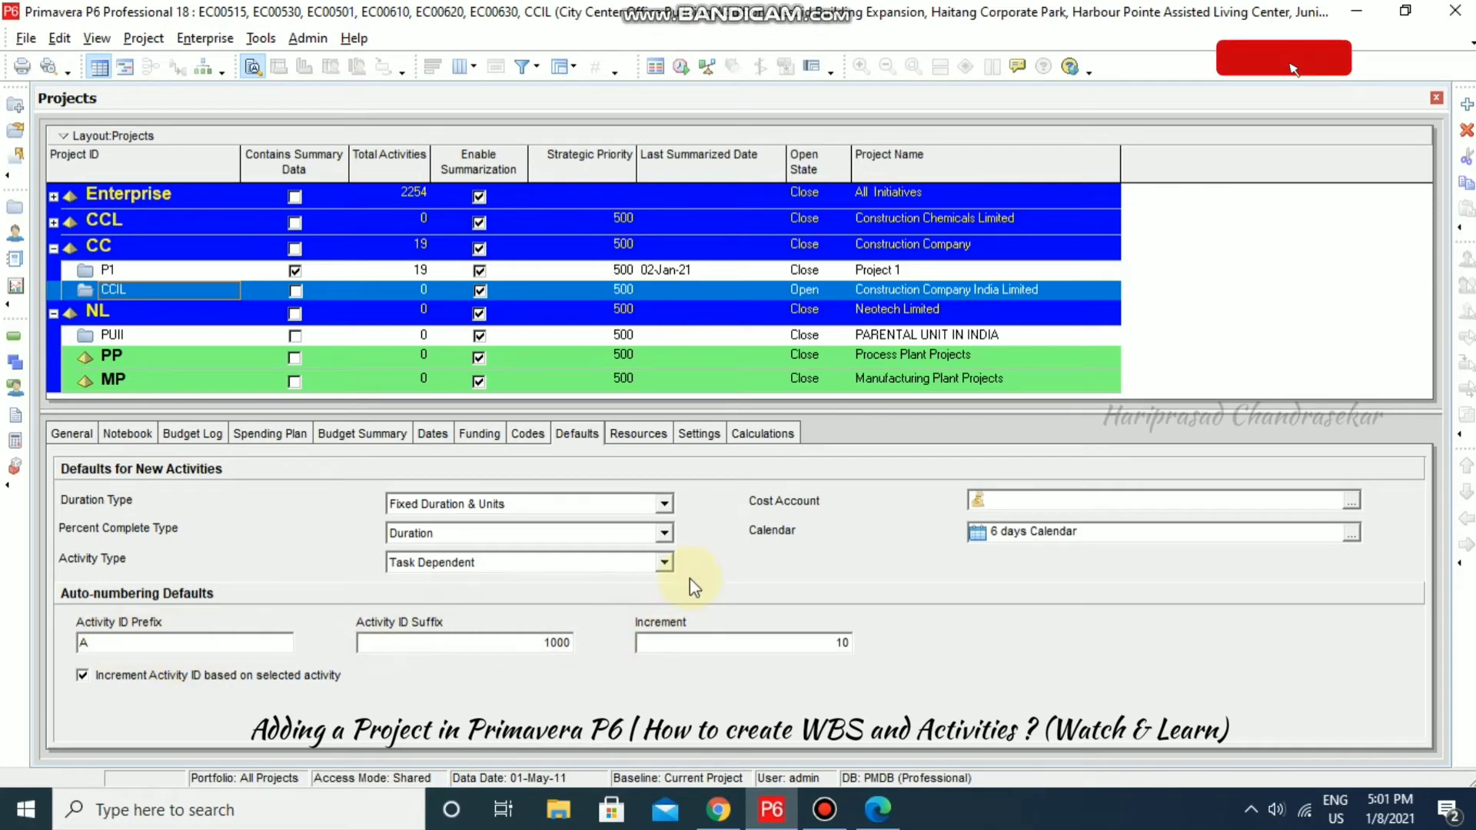
{"action": "left_click", "coordinate": [646, 431]}
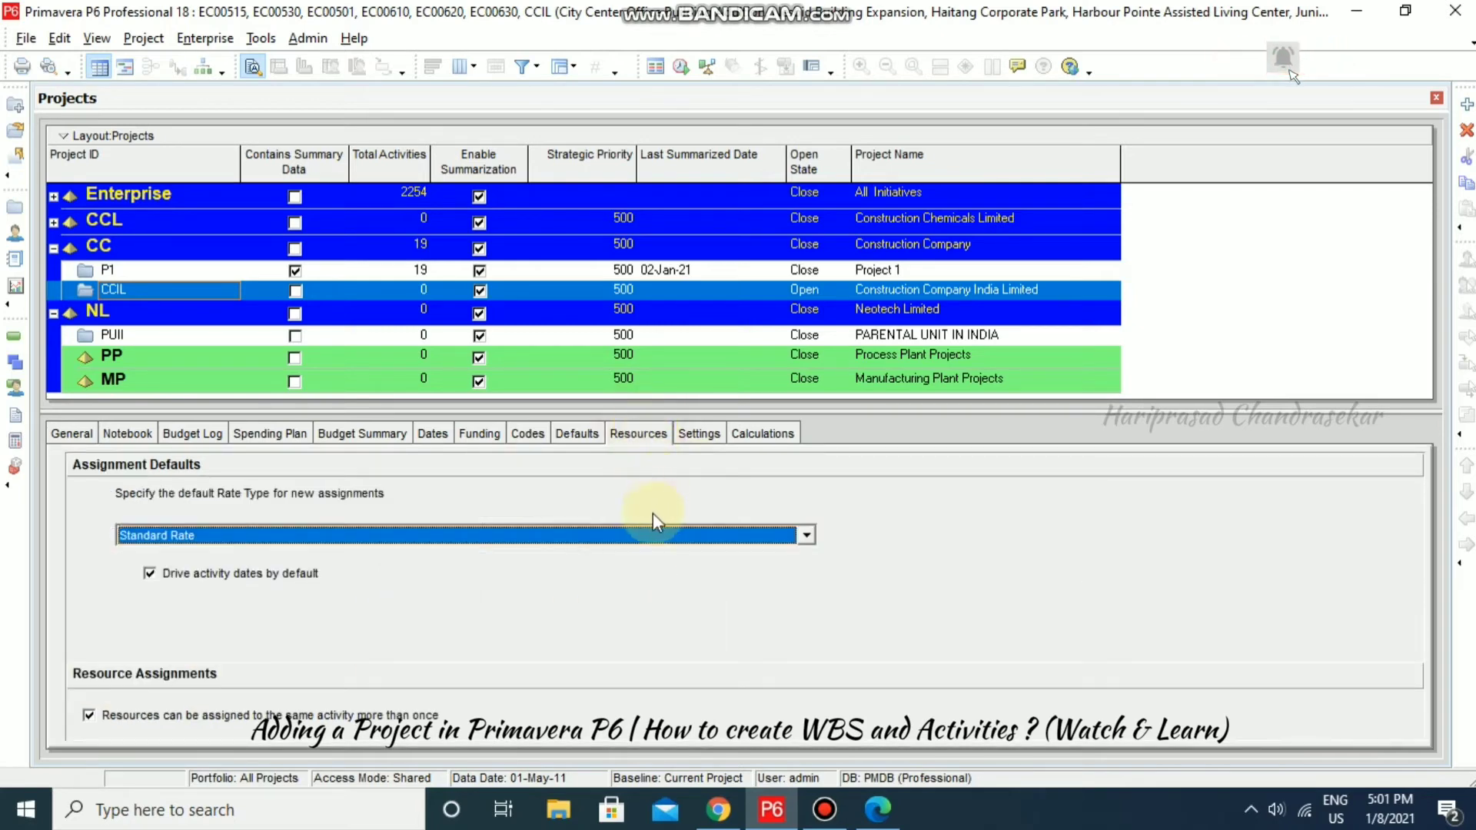
Step: Keep Standard Rate as the rate type and review CCIL's settings and calculation options
{"action": "left_click", "coordinate": [804, 535]}
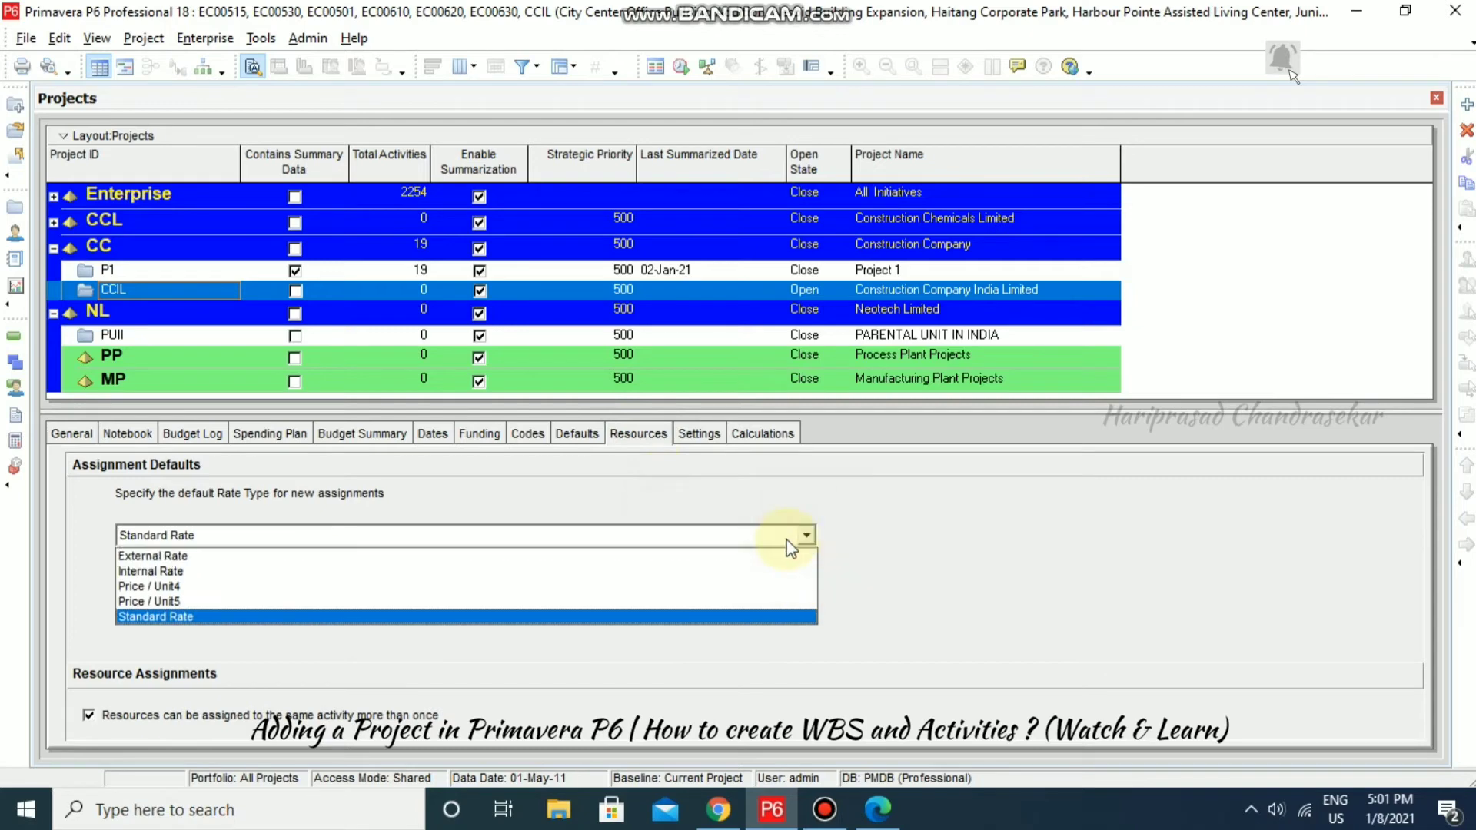
{"action": "left_click", "coordinate": [1027, 624]}
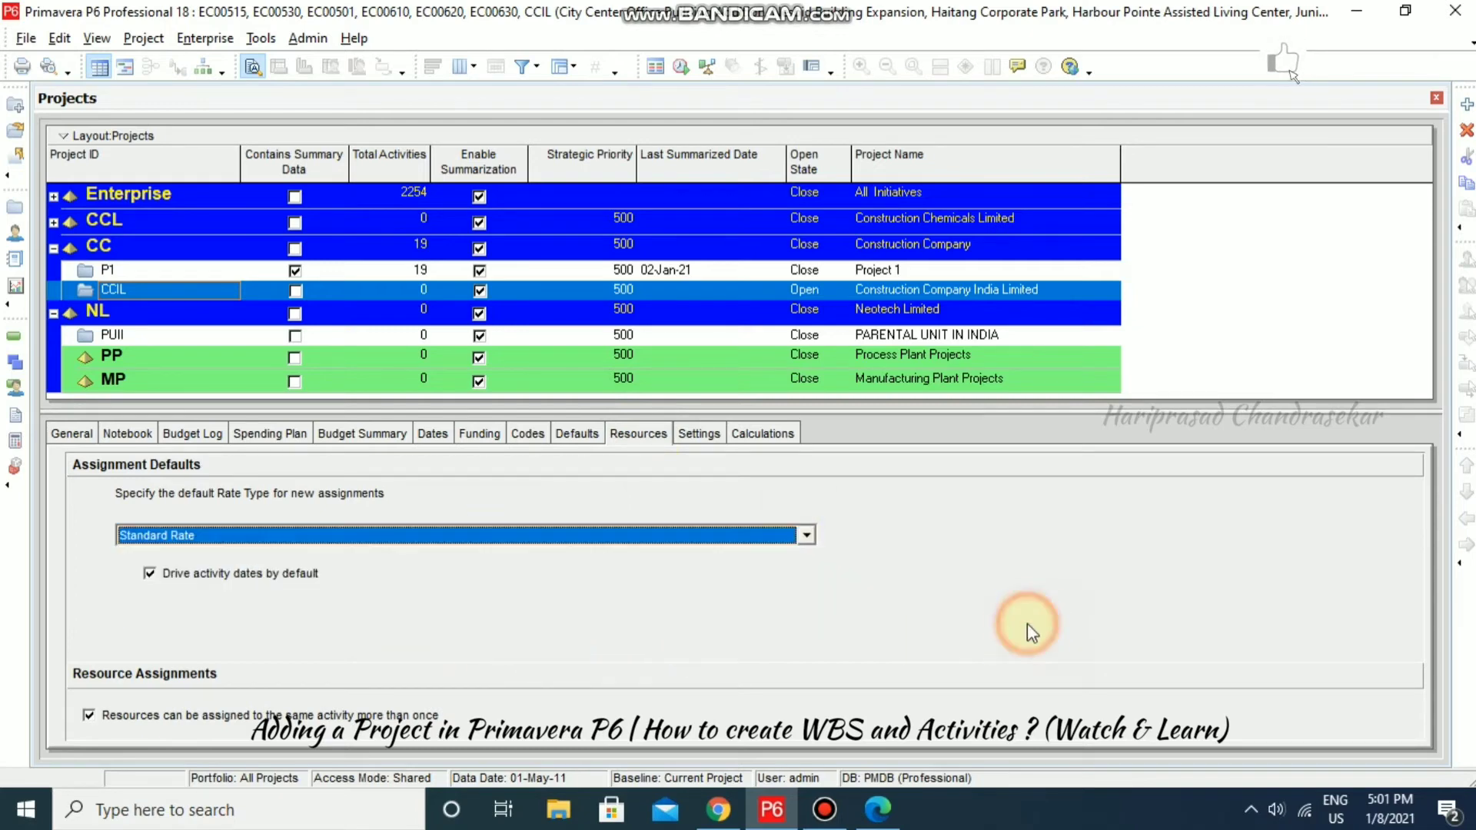
{"action": "left_click", "coordinate": [708, 433]}
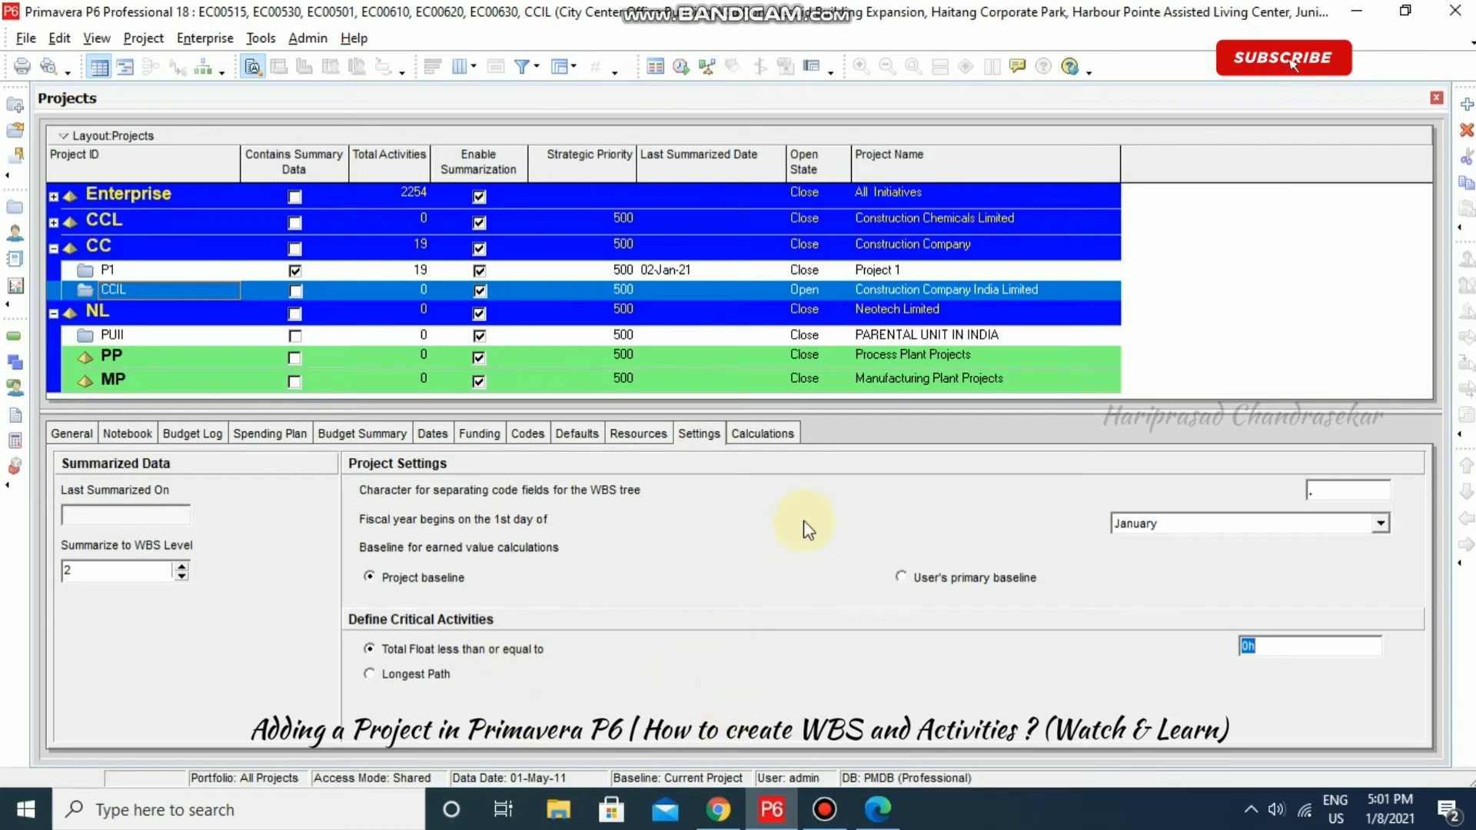
{"action": "left_click", "coordinate": [761, 434]}
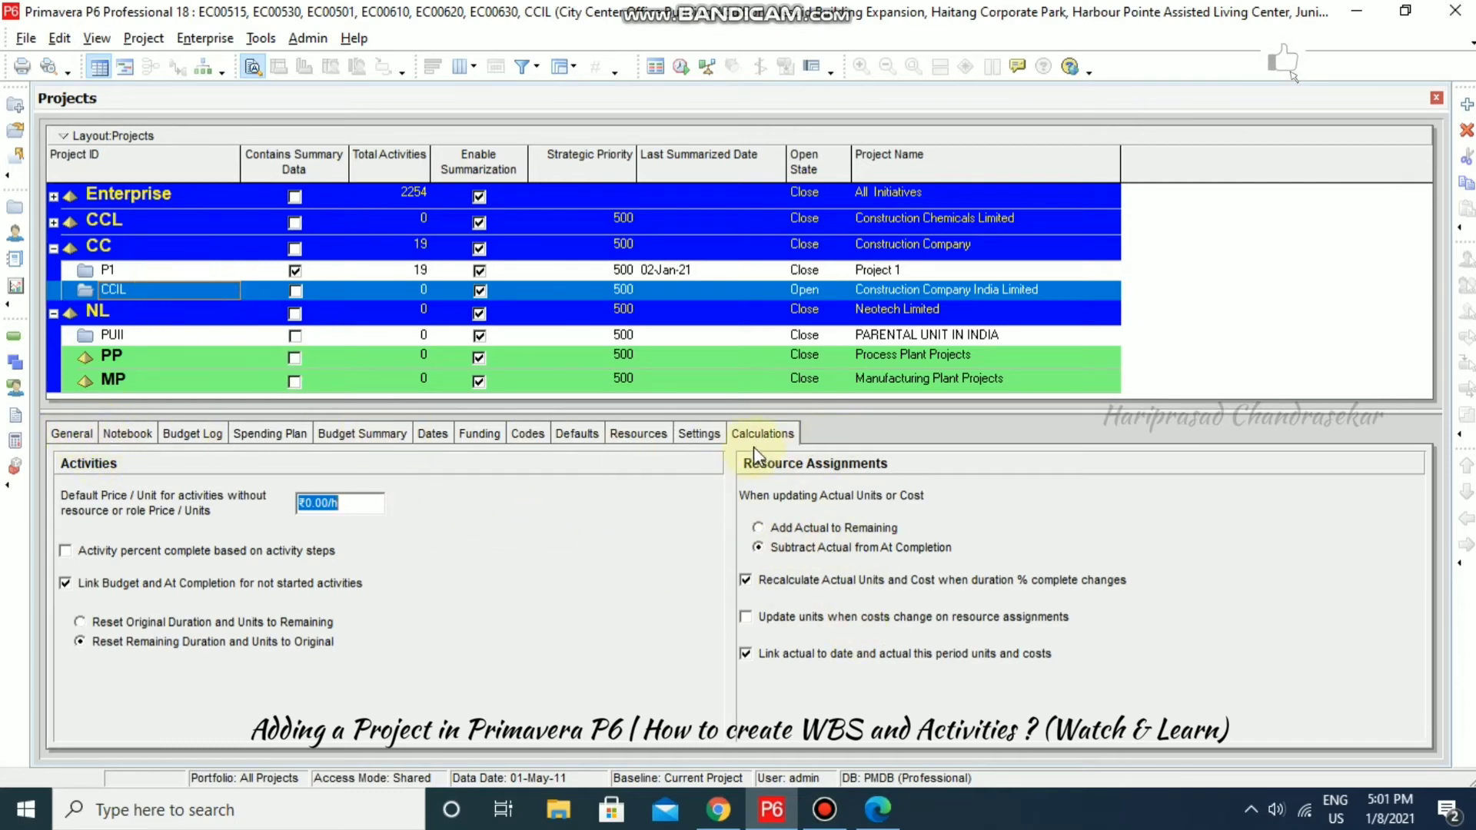
Step: Recheck CCIL's codes, settings and defaults, then return to its General details
{"action": "left_click", "coordinate": [529, 432]}
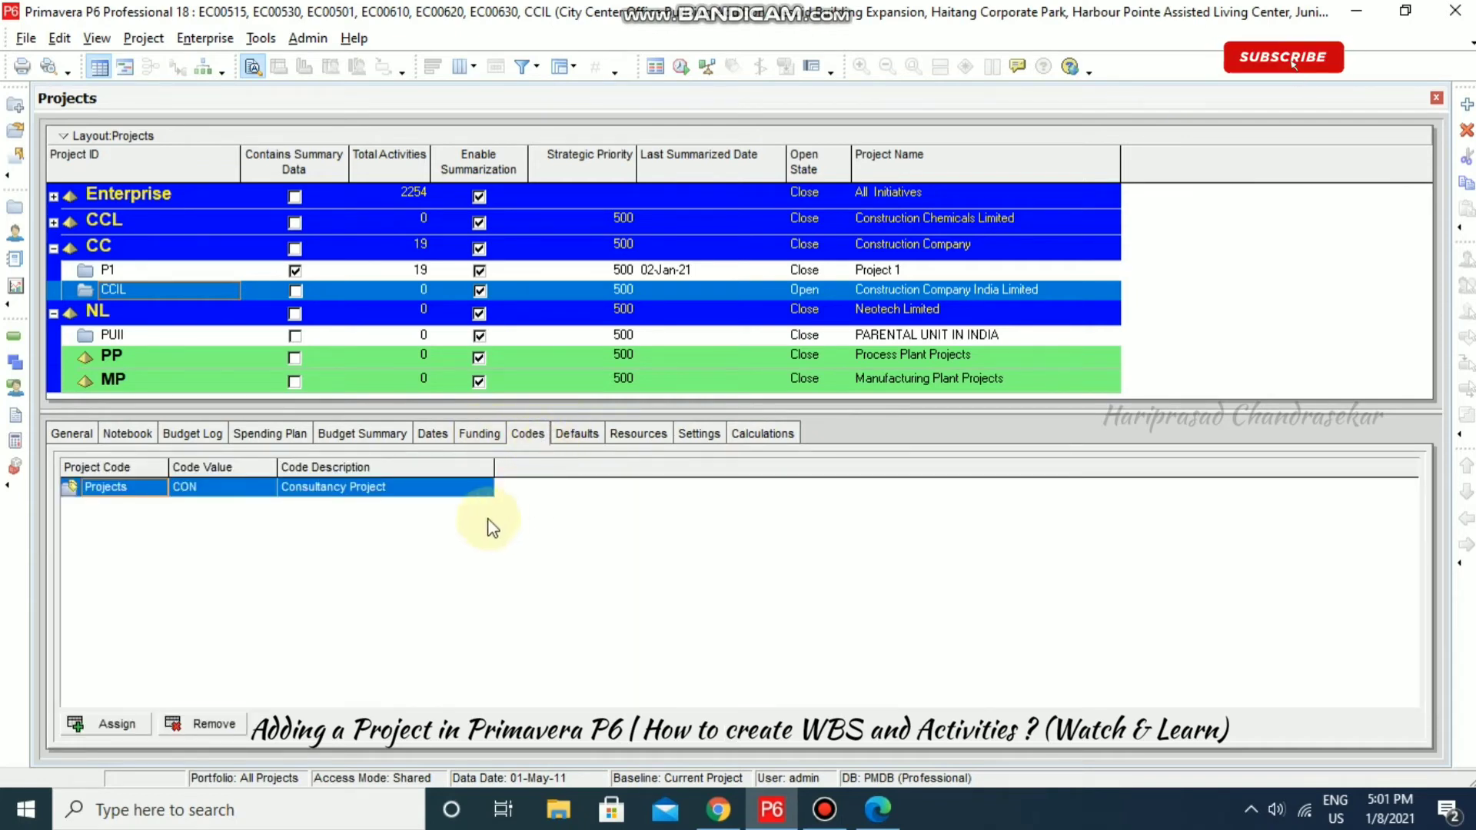
{"action": "left_click", "coordinate": [686, 438]}
{"action": "left_click", "coordinate": [582, 438]}
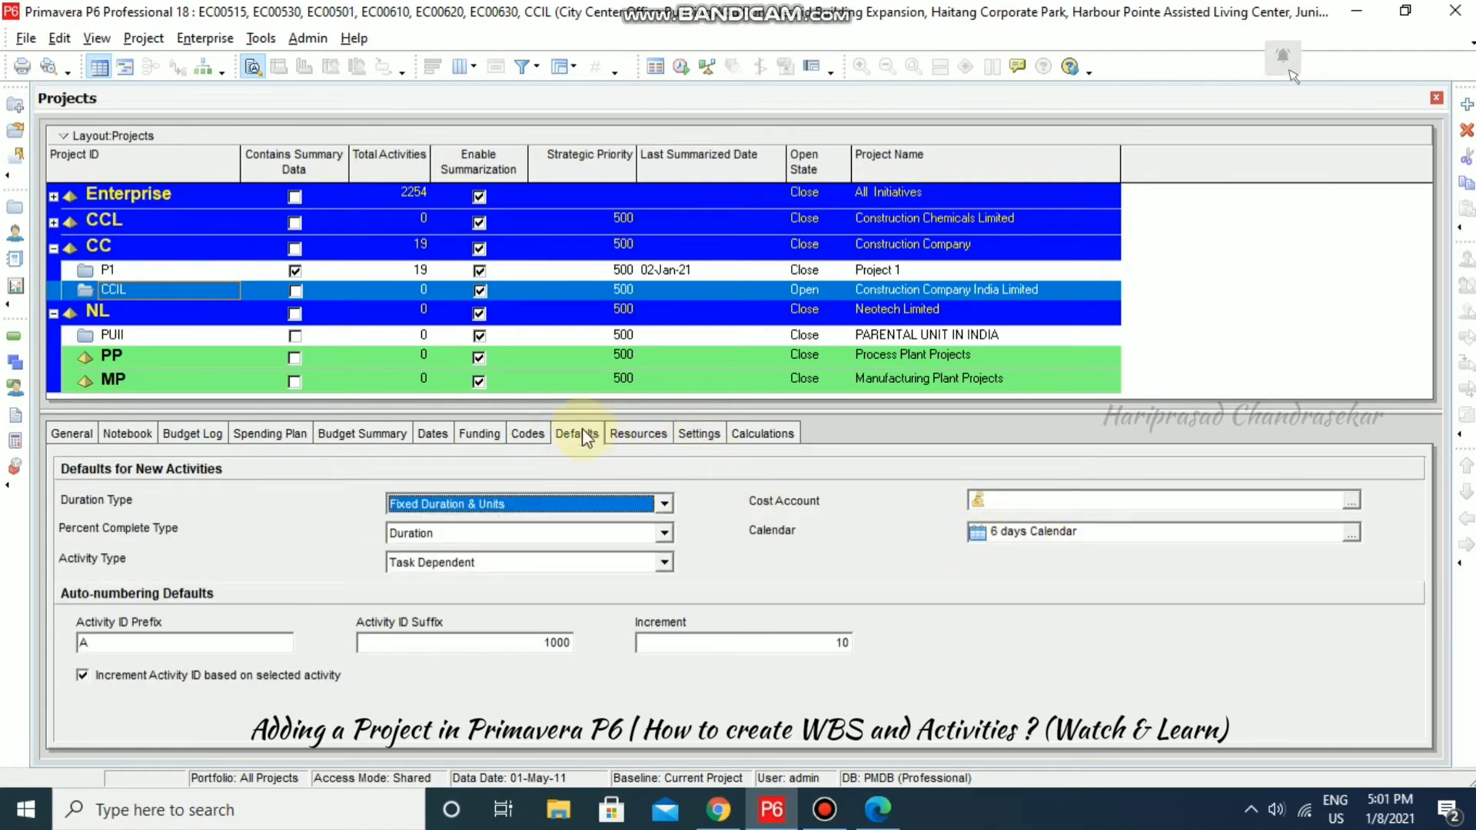
{"action": "left_click", "coordinate": [167, 290]}
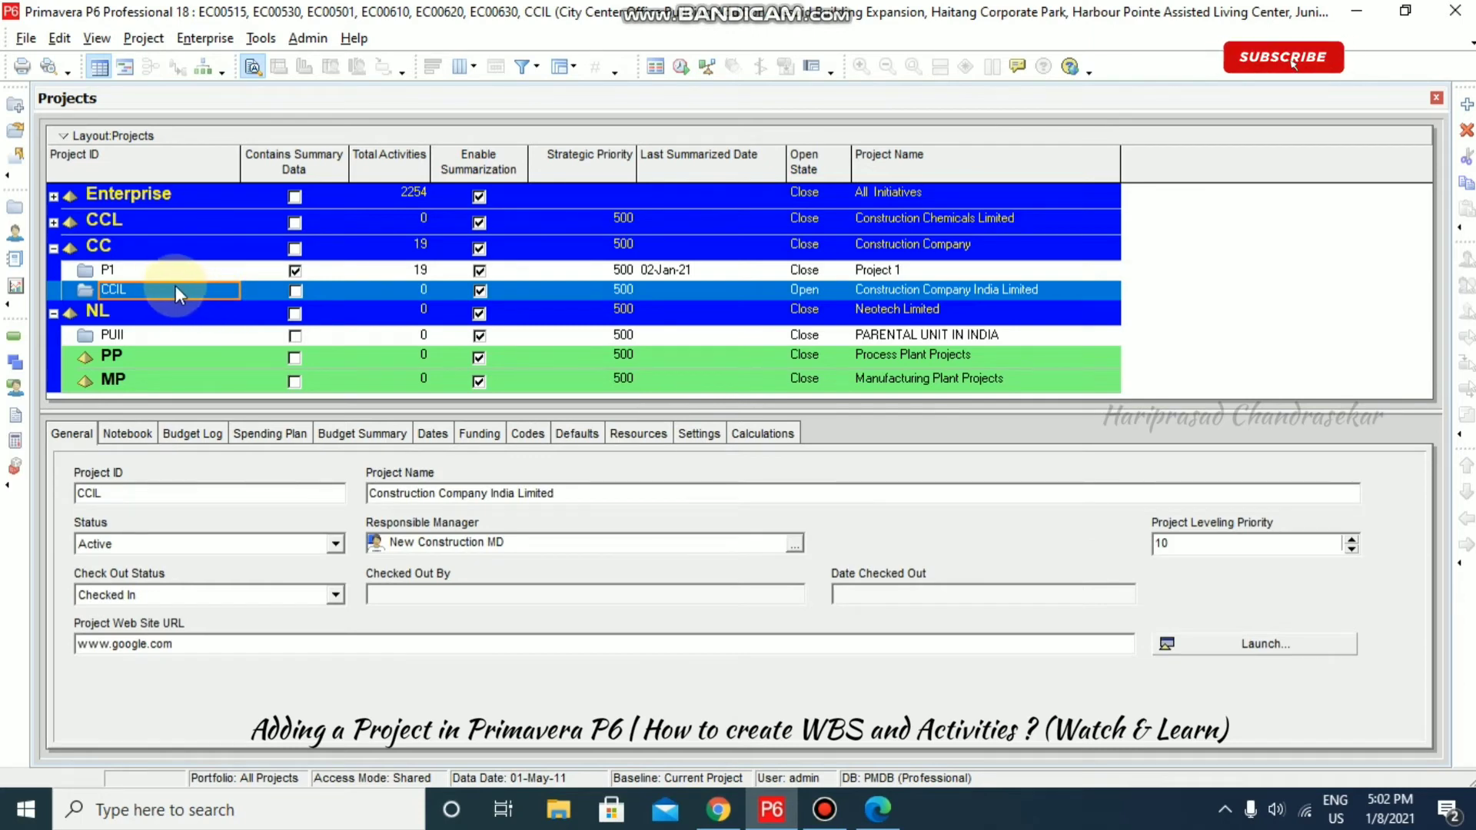
{"action": "right_click", "coordinate": [175, 285]}
Step: Open CCIL and add three new activities: A1000, A1010 and A1020
{"action": "left_click", "coordinate": [242, 262]}
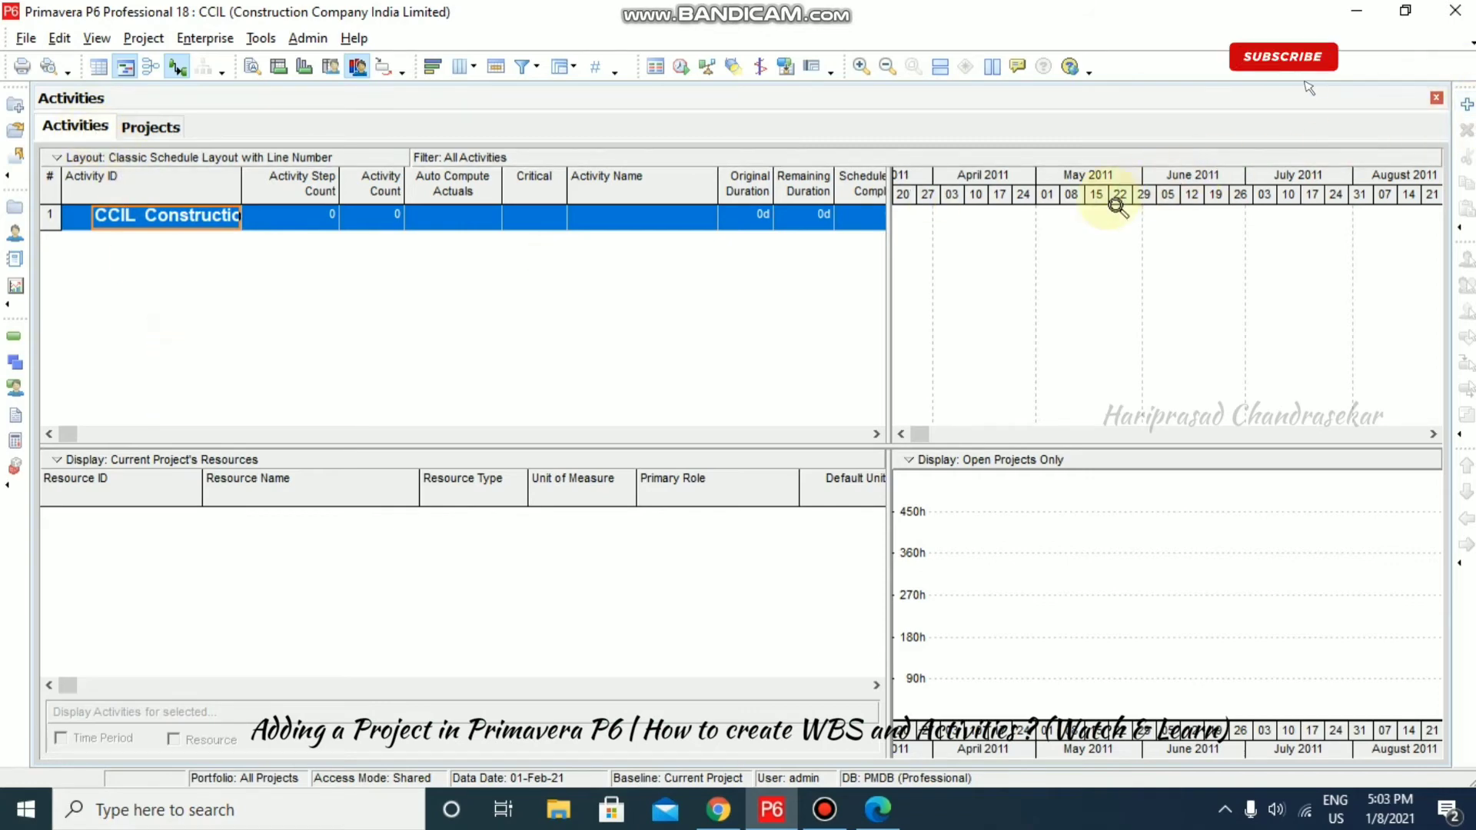
{"action": "left_click", "coordinate": [1467, 108]}
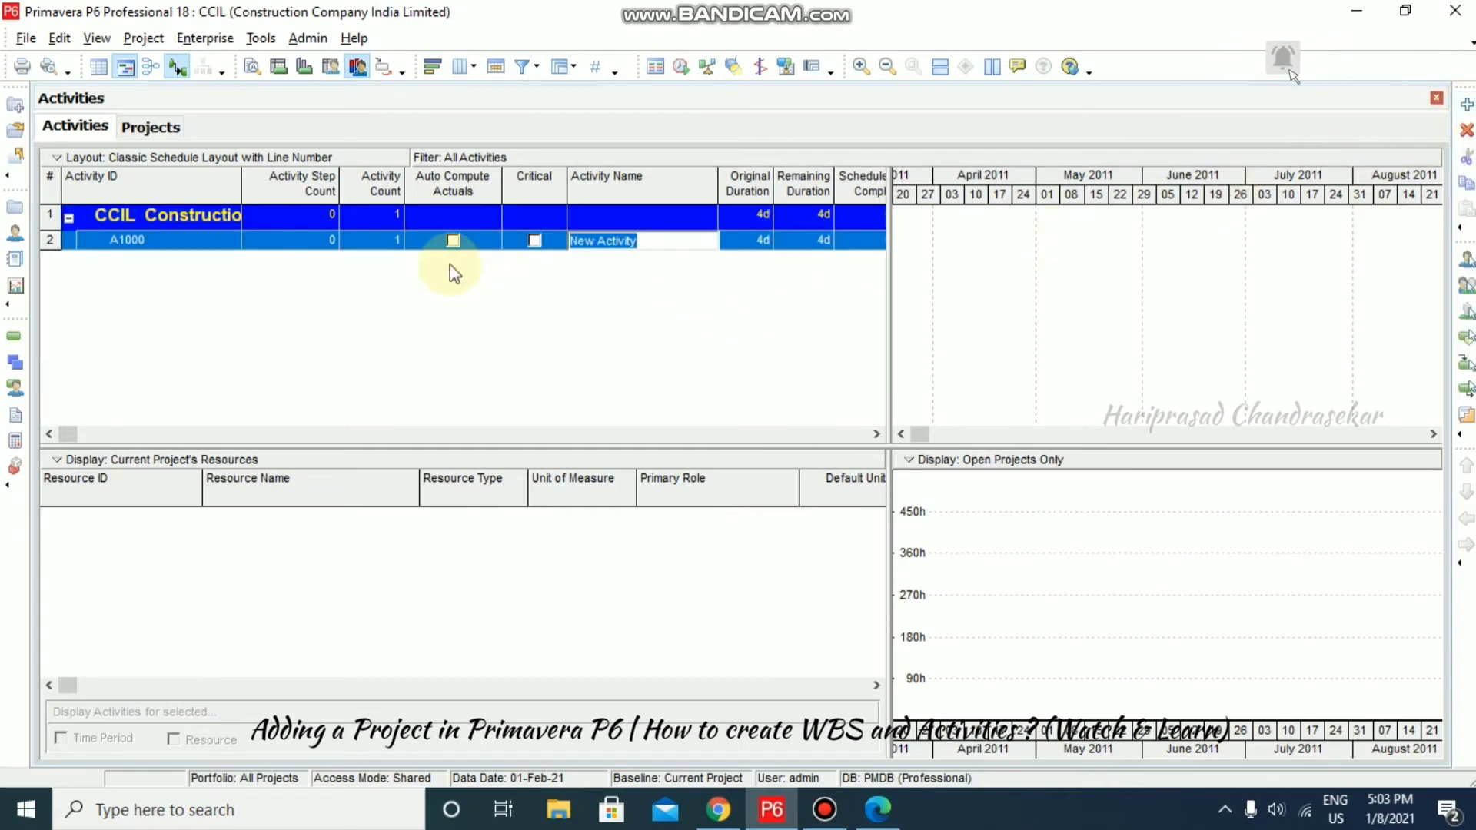
{"action": "left_click", "coordinate": [1467, 106]}
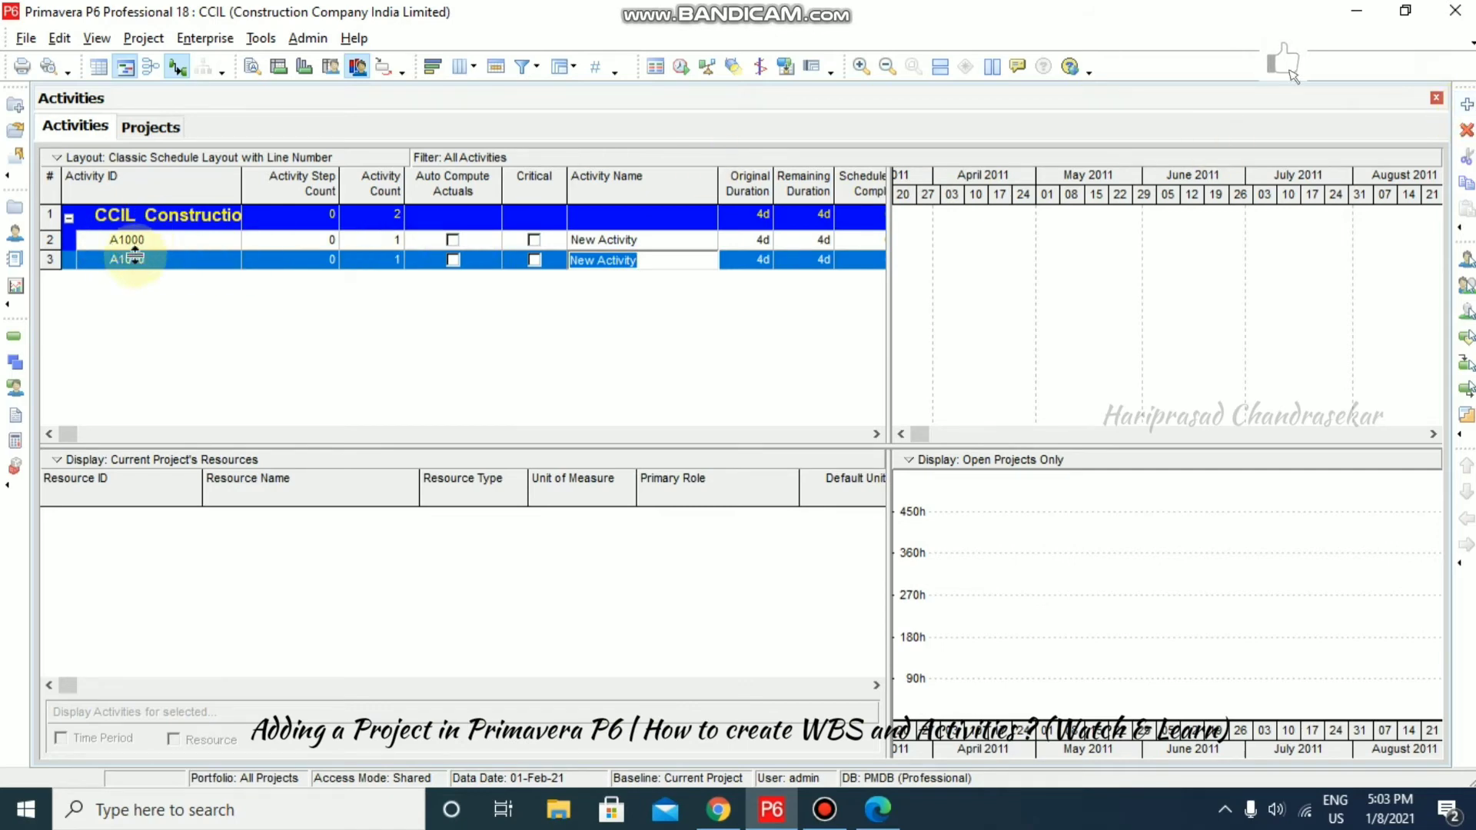
{"action": "left_click", "coordinate": [1467, 106]}
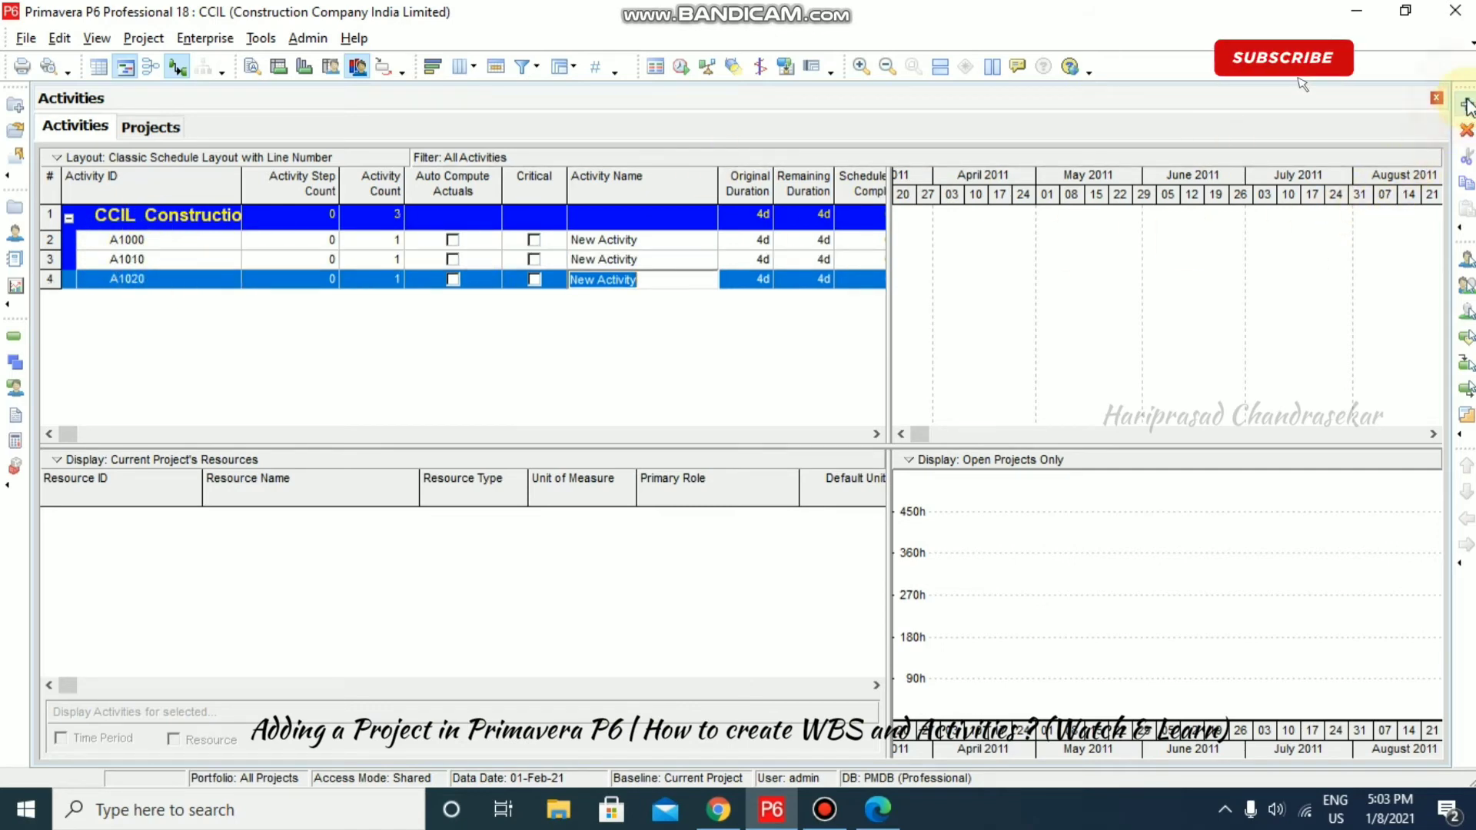
{"action": "left_click", "coordinate": [199, 298]}
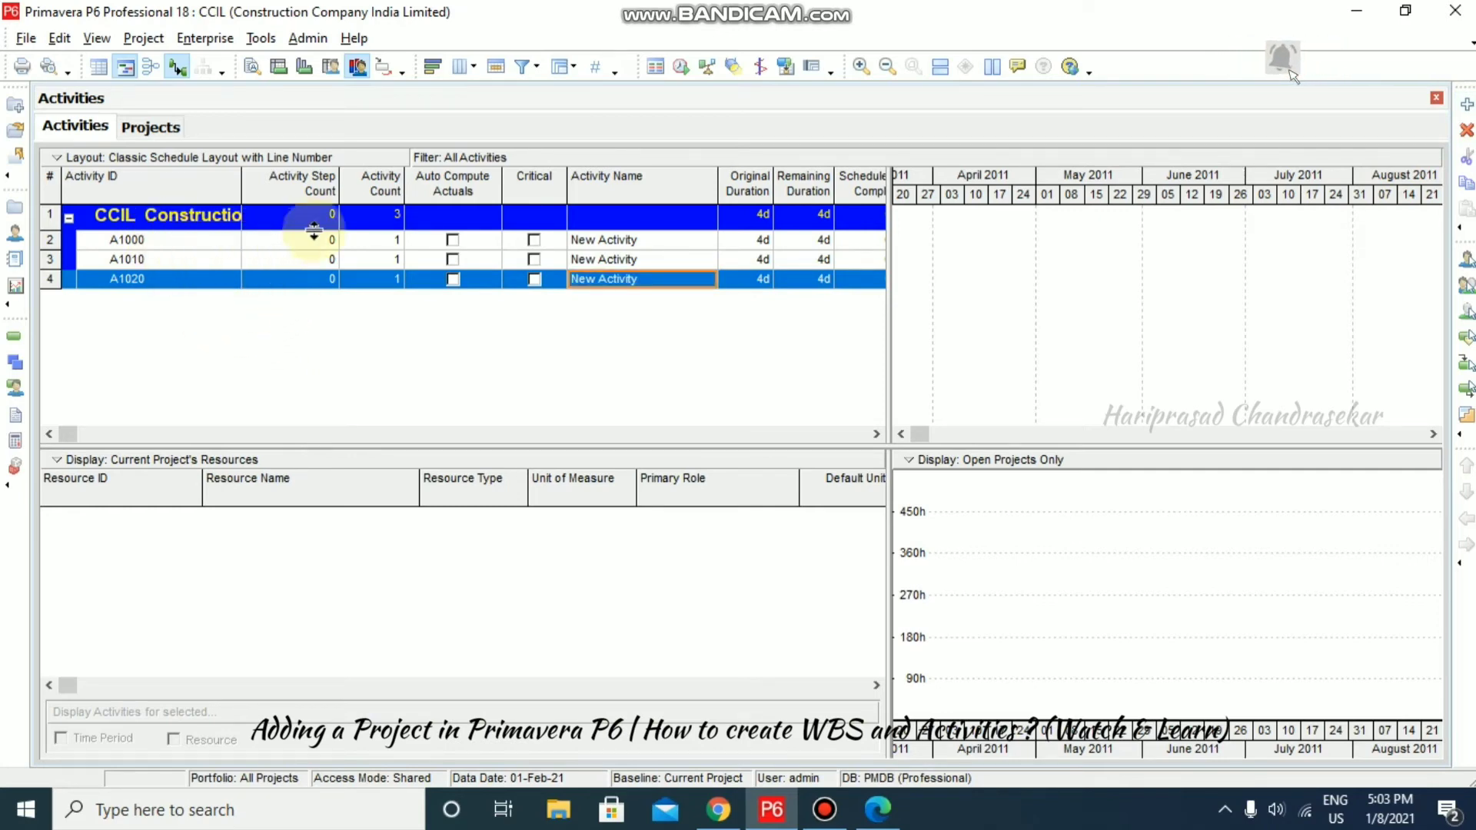
{"action": "left_click", "coordinate": [224, 42]}
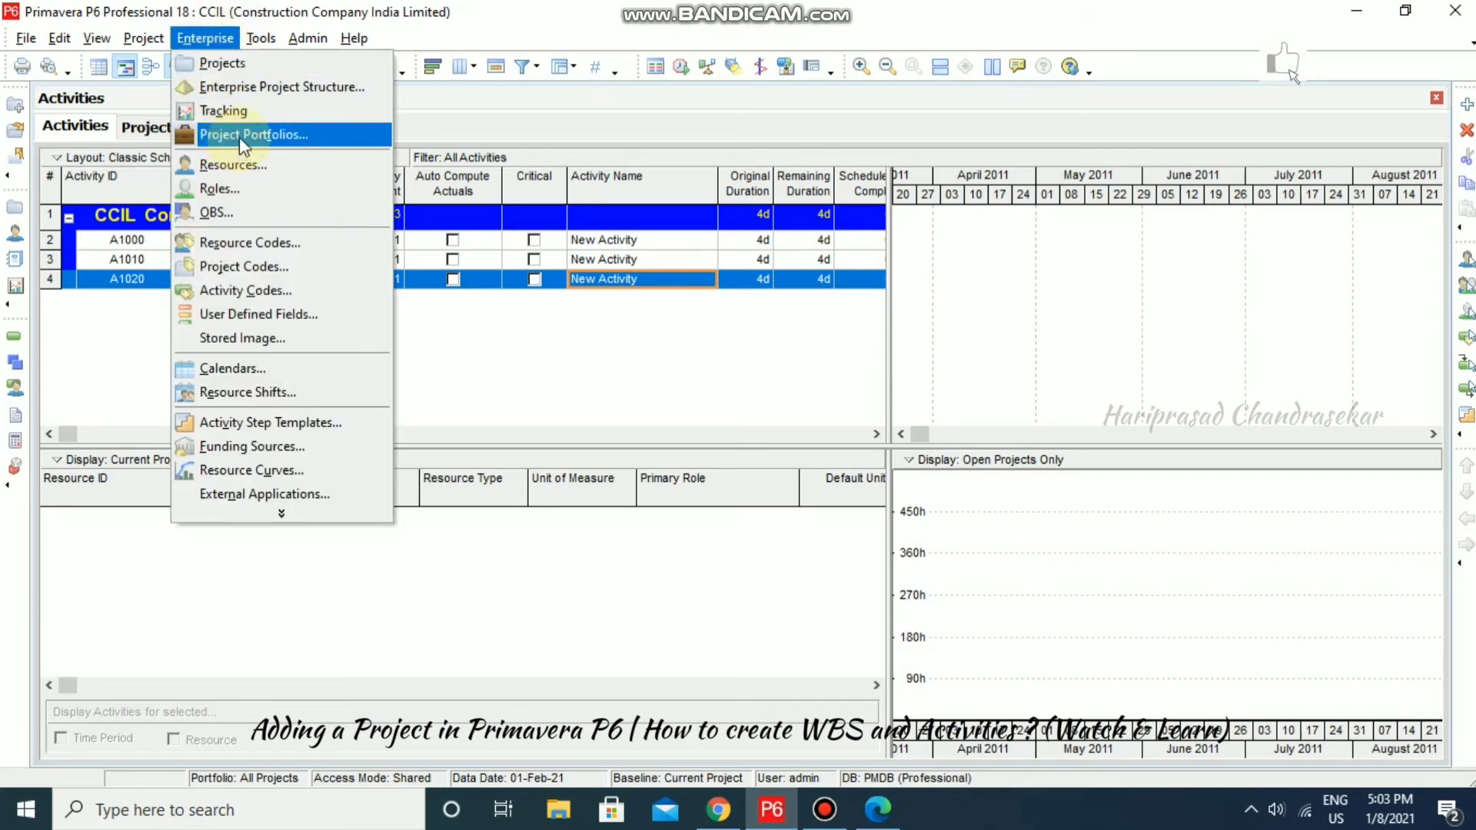
Step: Open the WBS view from the Project menu
{"action": "mouse_move", "coordinate": [162, 40]}
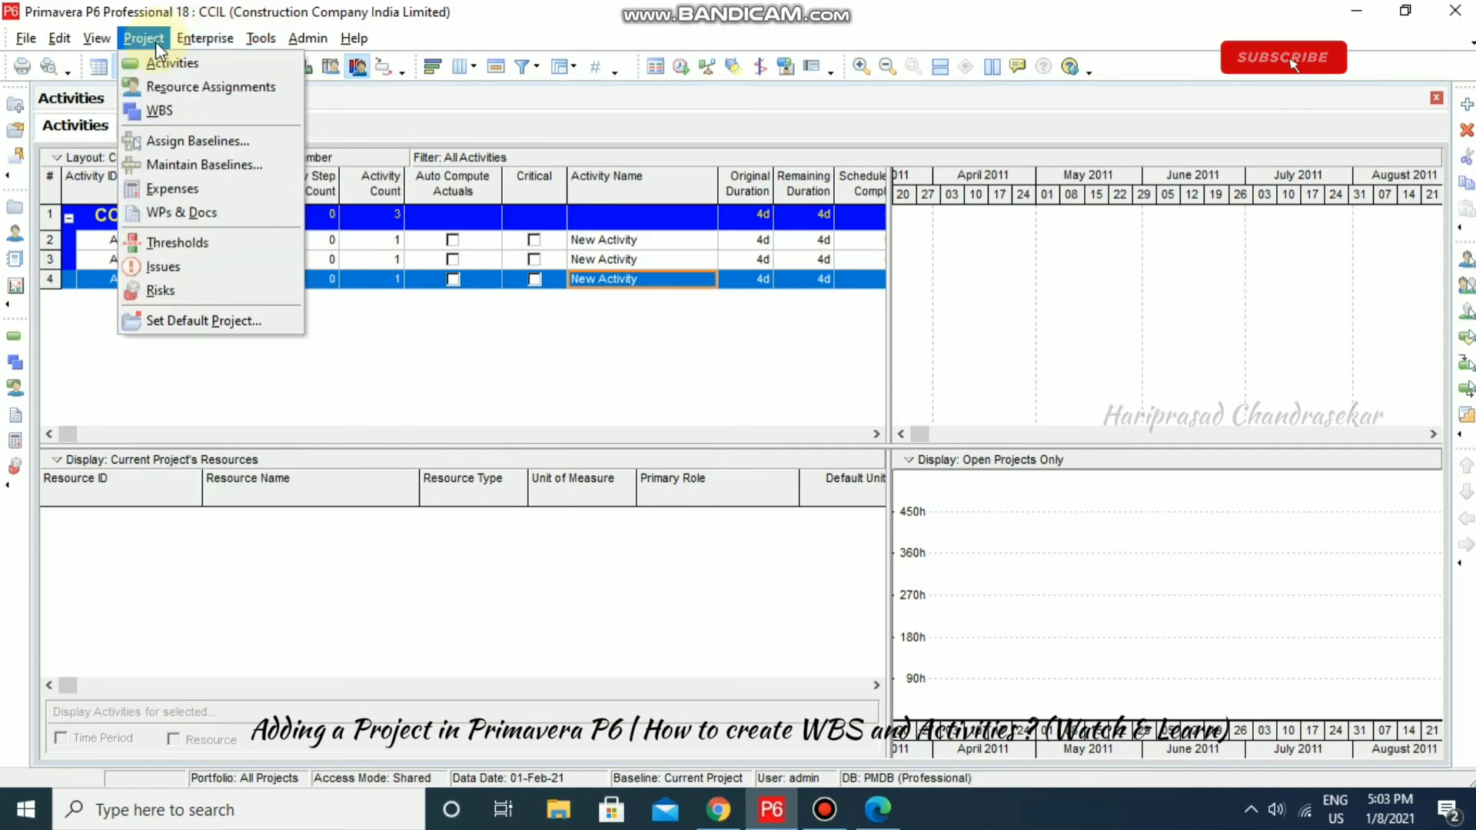
{"action": "left_click", "coordinate": [171, 108]}
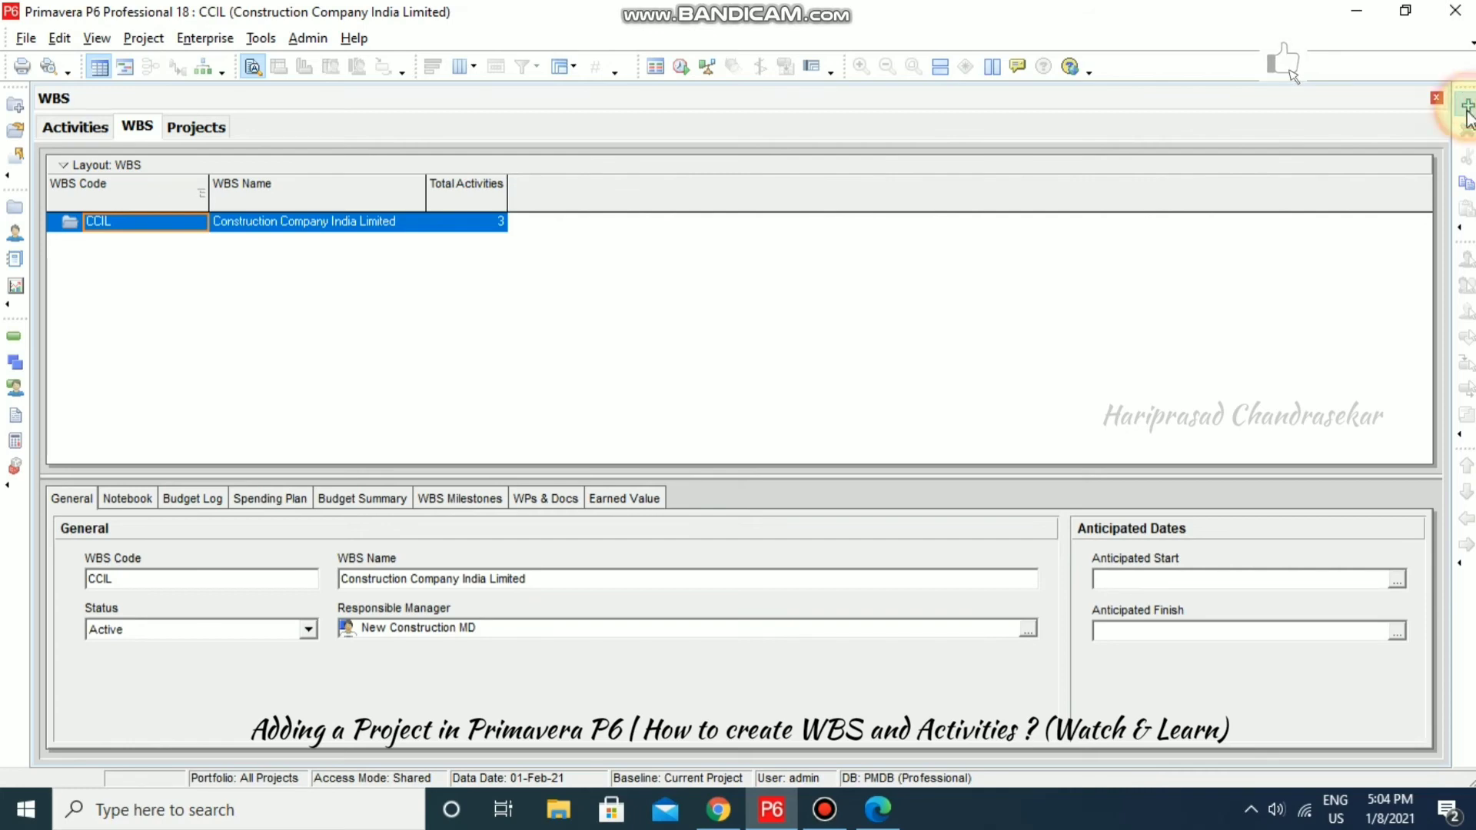
Step: Add WBS element CCIL.1 named Engineering under CCIL
{"action": "left_click", "coordinate": [1467, 105]}
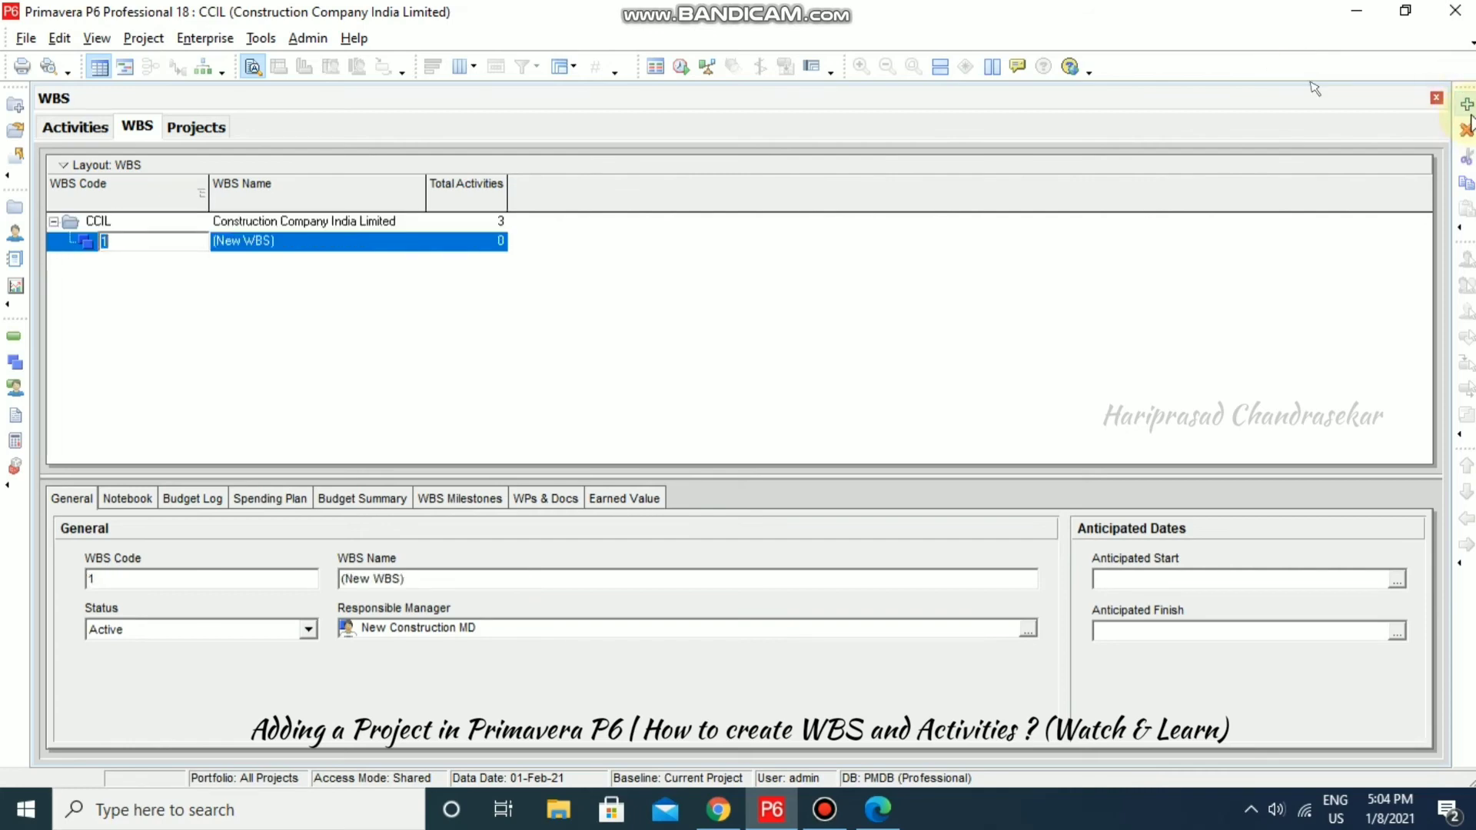
{"action": "left_click", "coordinate": [372, 240]}
{"action": "left_click", "coordinate": [373, 242]}
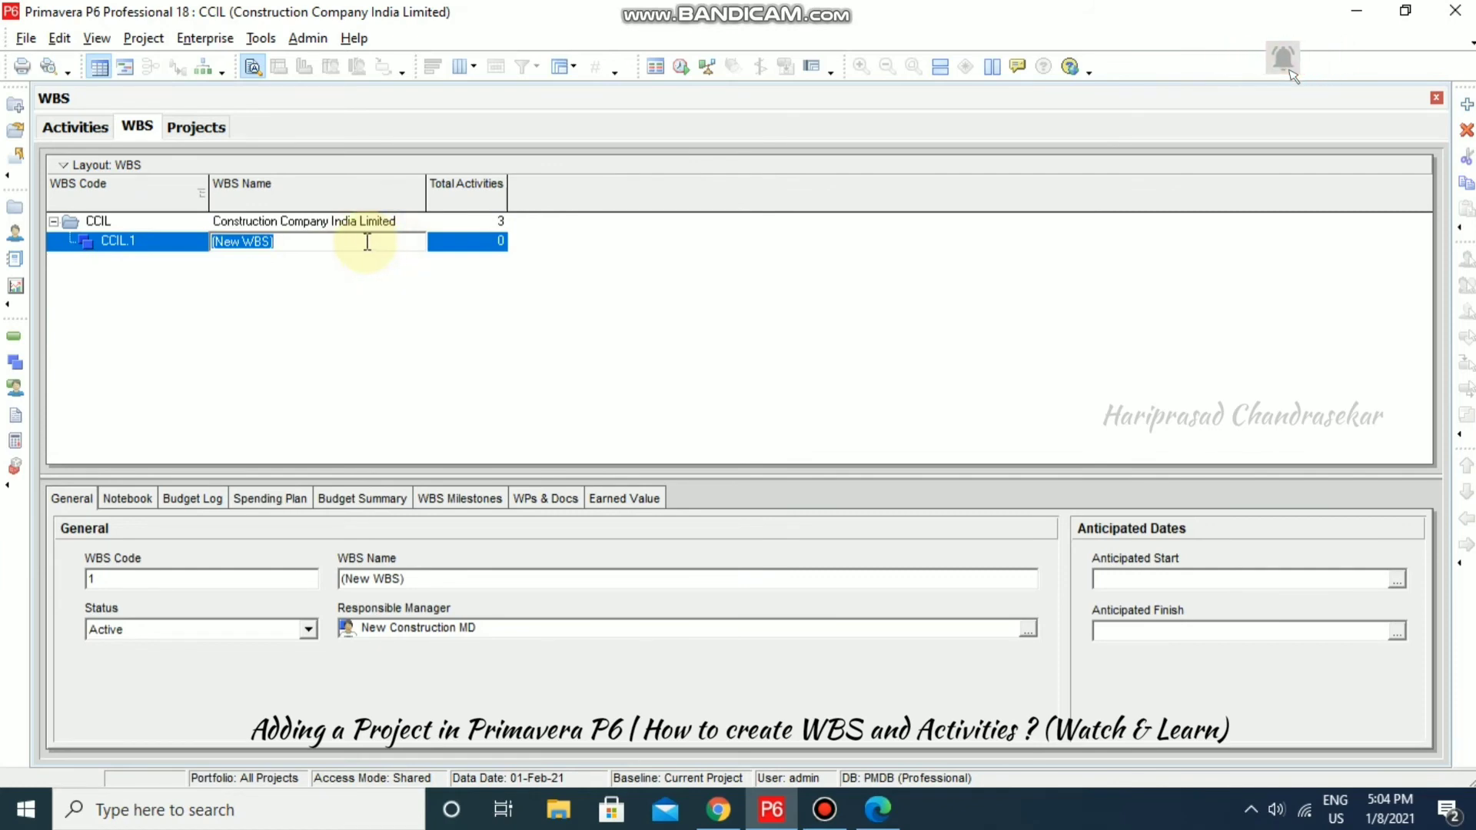
{"action": "type", "text": "Engineering"}
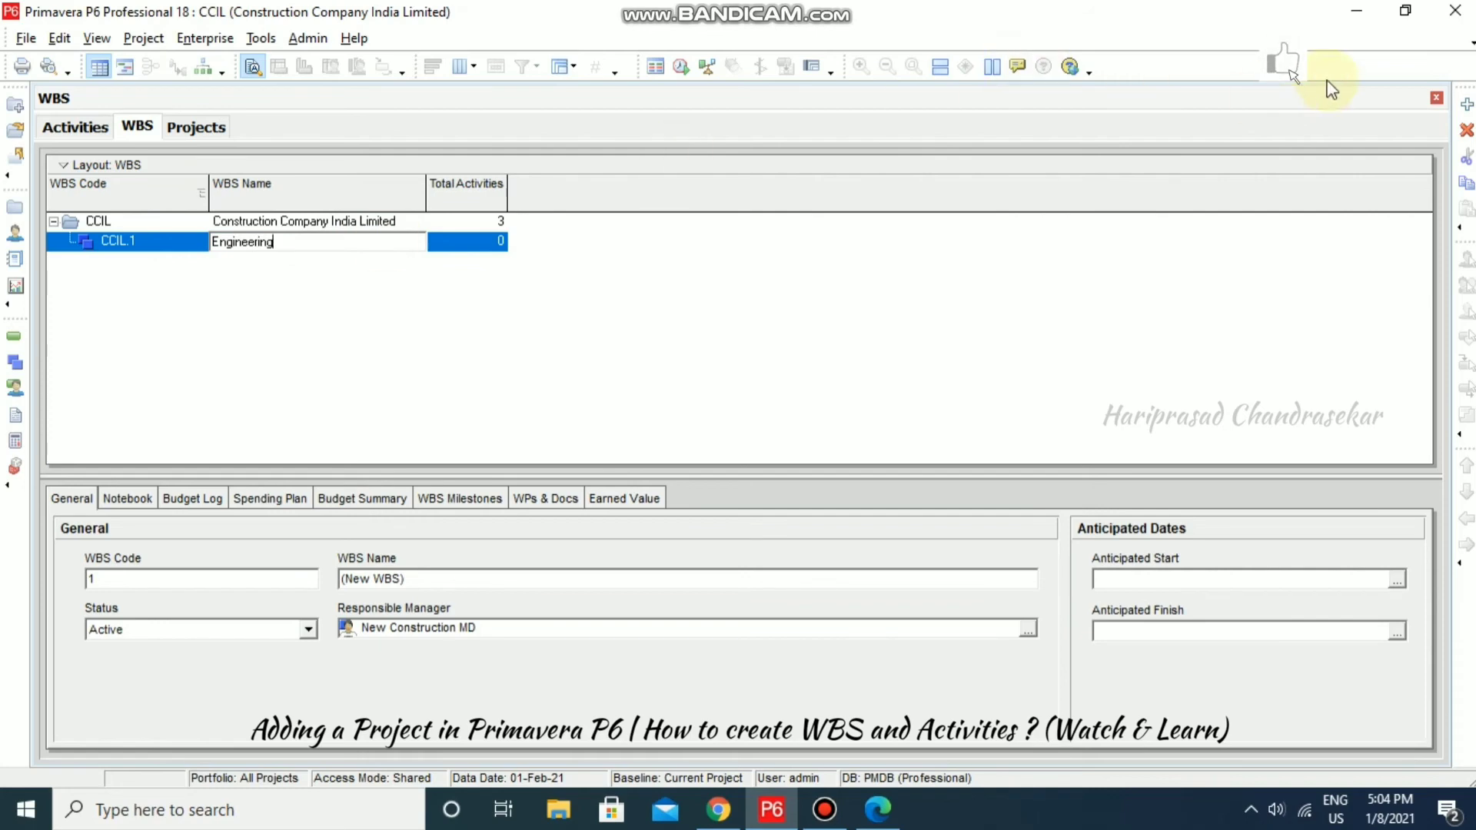
Step: Add WBS element General and outdent it to CCIL.2 beside Engineering
{"action": "left_click", "coordinate": [1466, 104]}
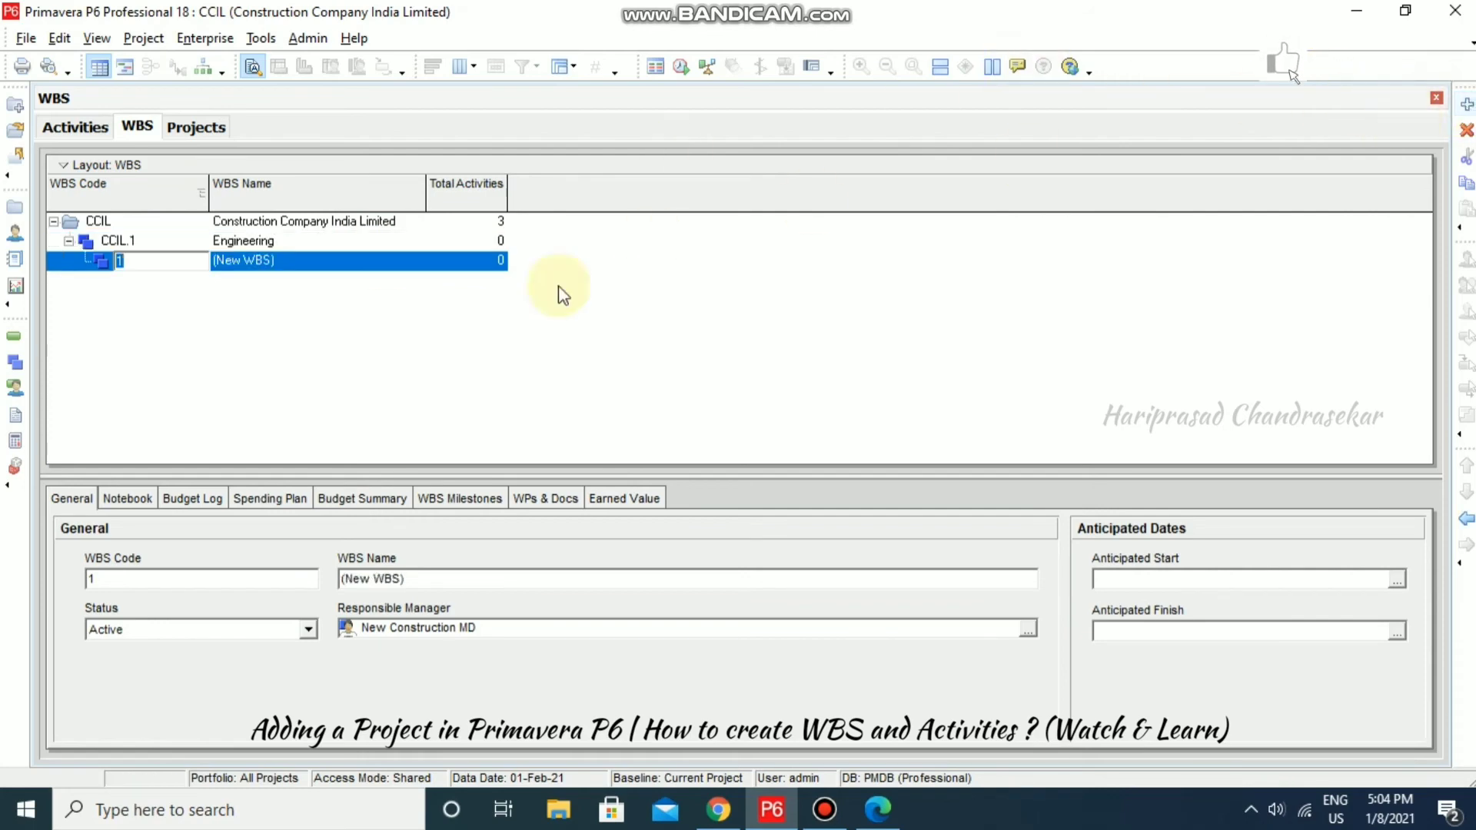
{"action": "left_click", "coordinate": [332, 260]}
{"action": "type", "text": "General"}
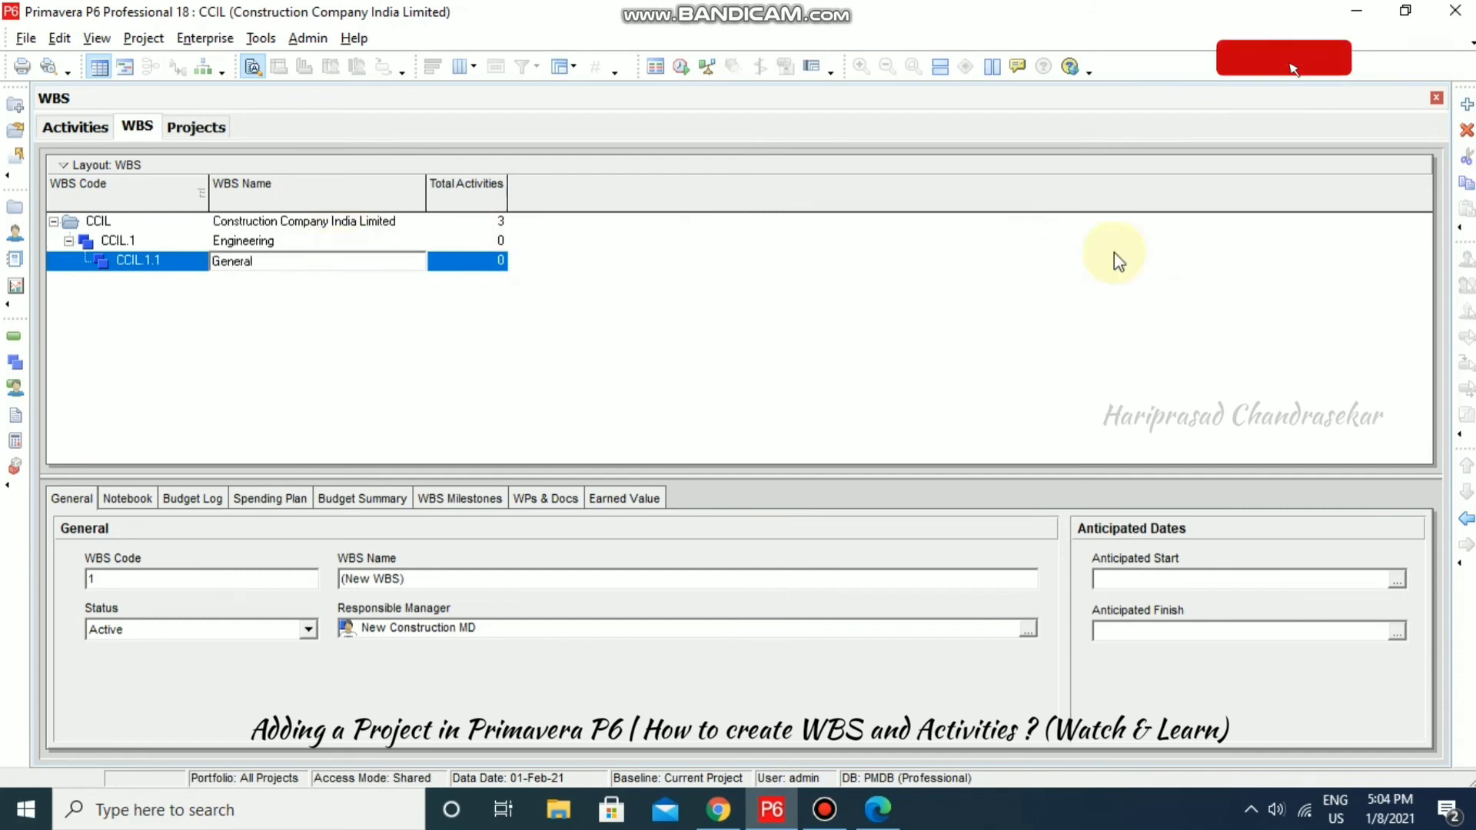
{"action": "left_click", "coordinate": [1466, 521]}
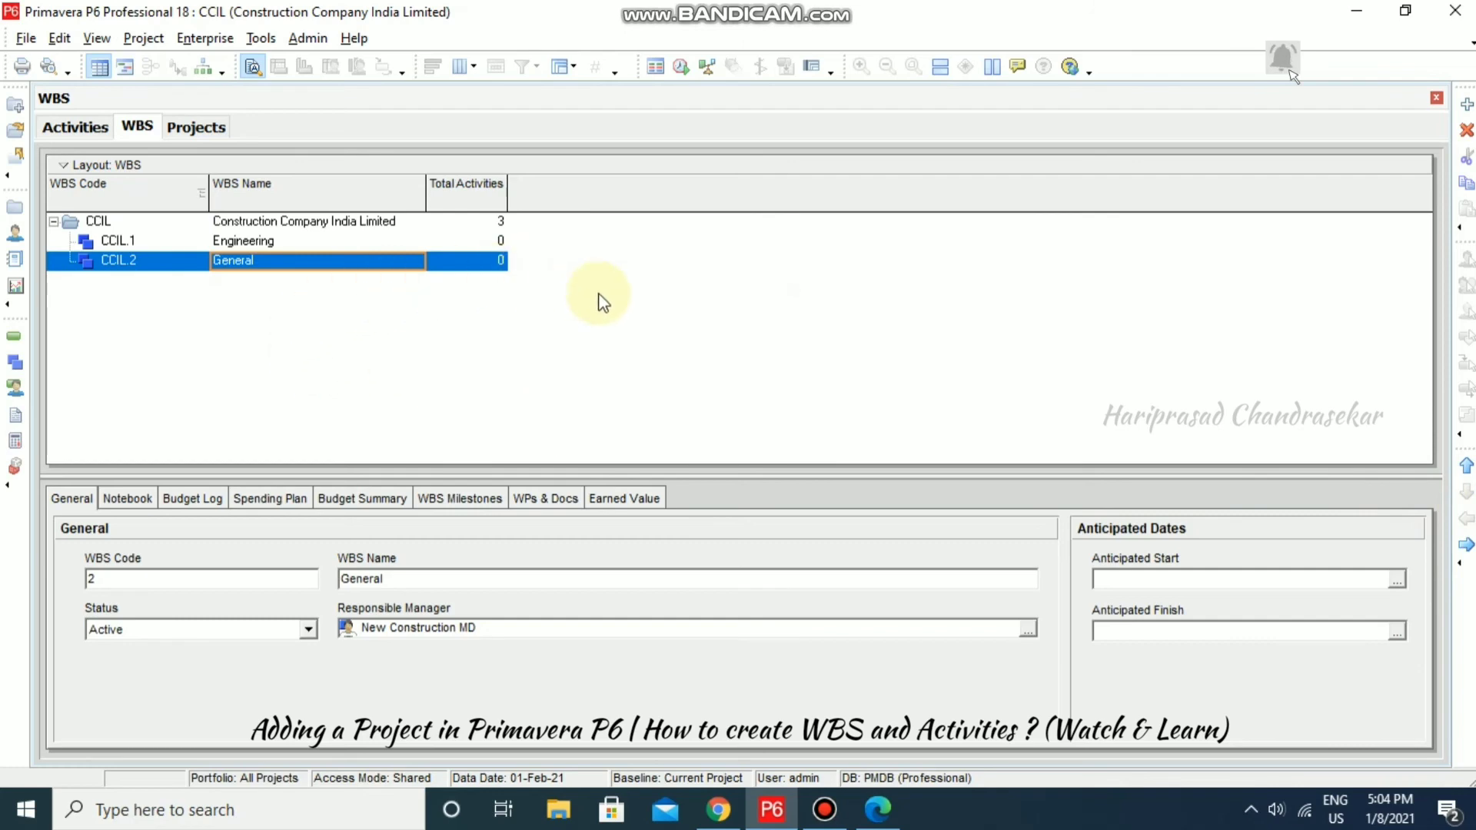
Step: Add nested WBS elements CCIL.2.1 and CCIL.2.1.1 under General
{"action": "left_click", "coordinate": [1467, 105]}
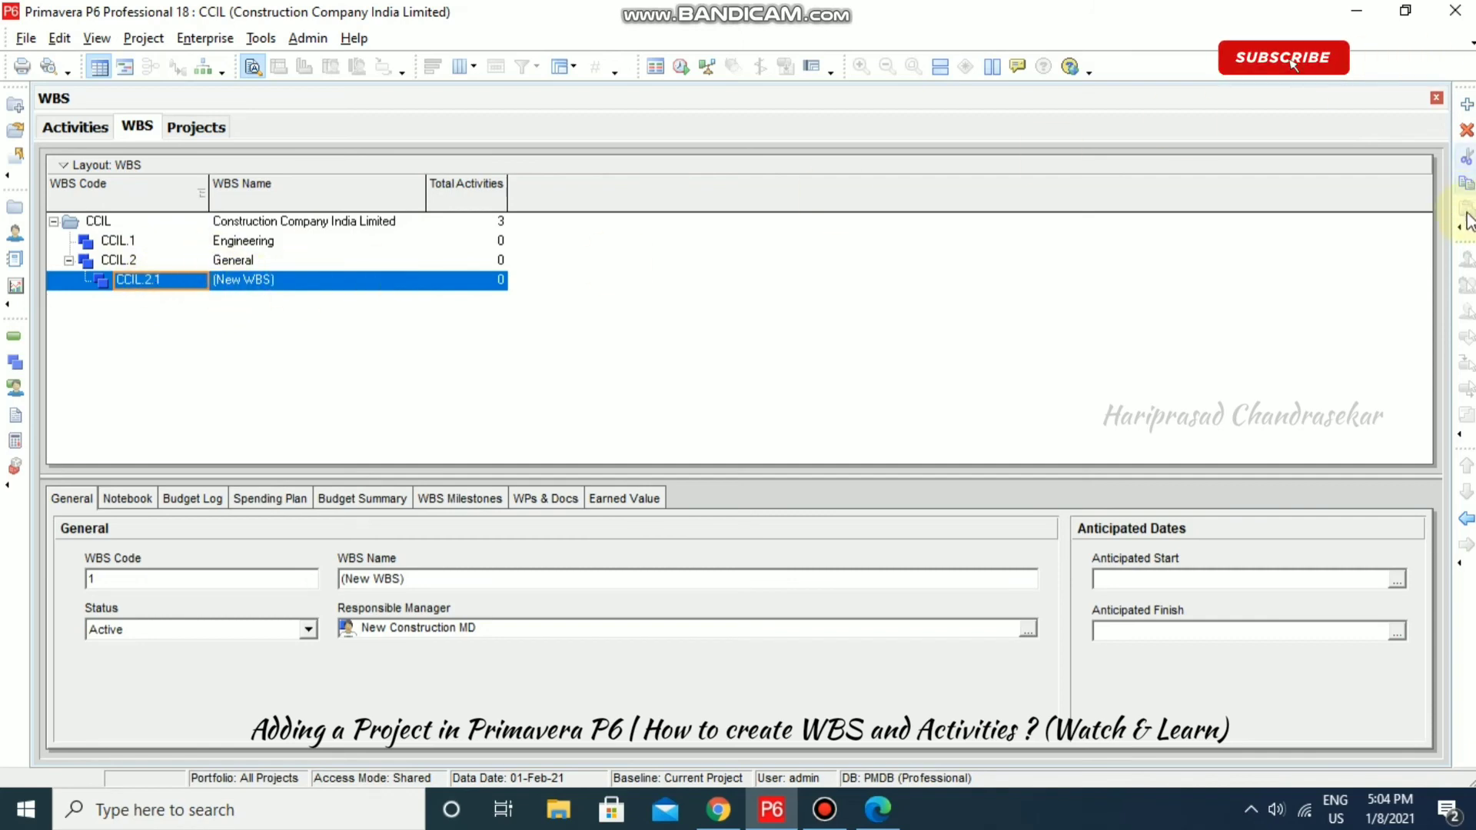
{"action": "left_click", "coordinate": [1466, 105]}
{"action": "key", "text": "Return"}
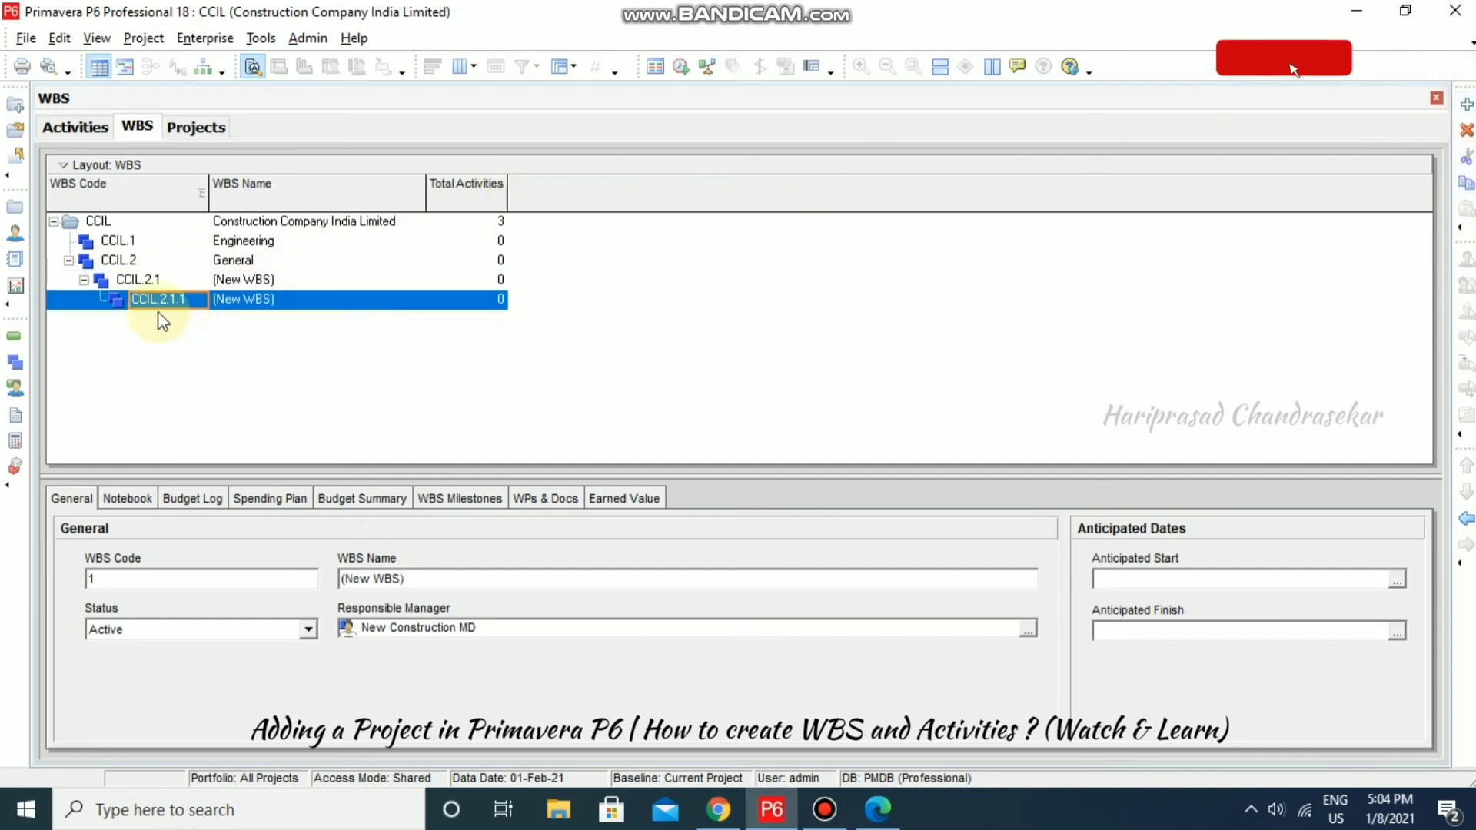
{"action": "left_click", "coordinate": [296, 369]}
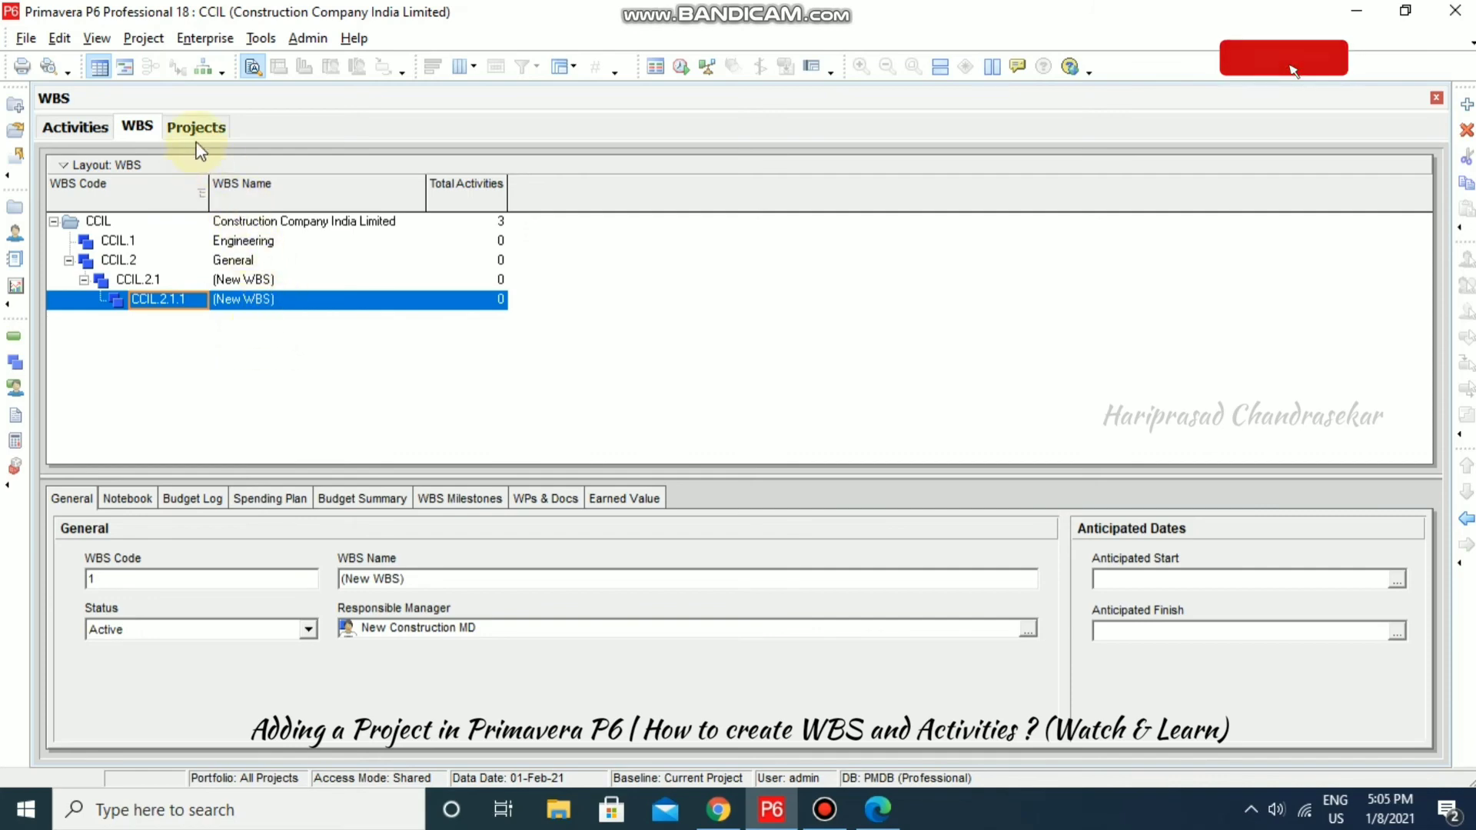
Step: Delete activities A1000, A1010 and A1020 in the Activities view
{"action": "left_click", "coordinate": [94, 126]}
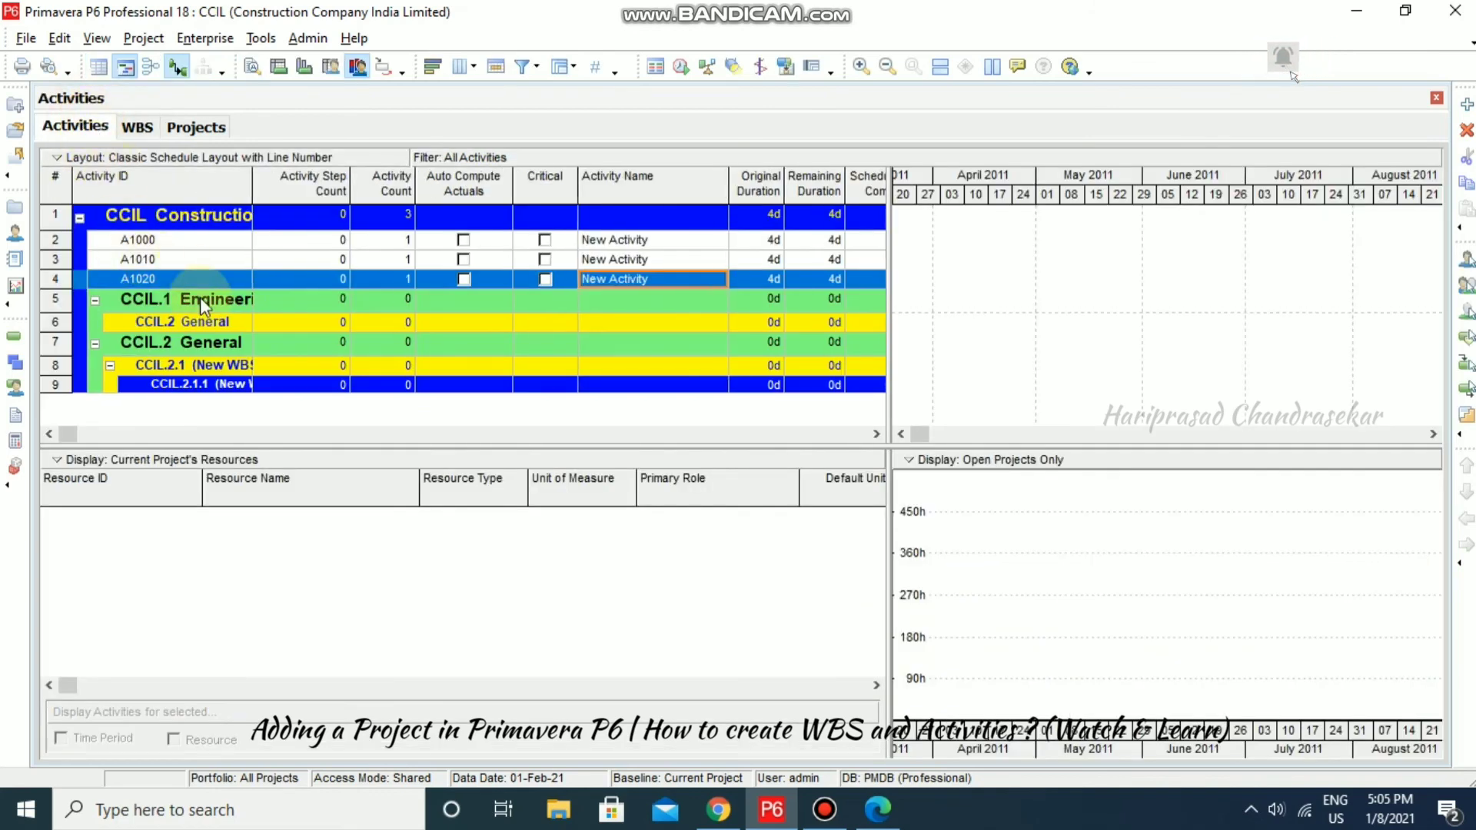
{"action": "left_click", "coordinate": [296, 299]}
{"action": "left_click_drag", "start_coordinate": [252, 184], "coordinate": [324, 186]}
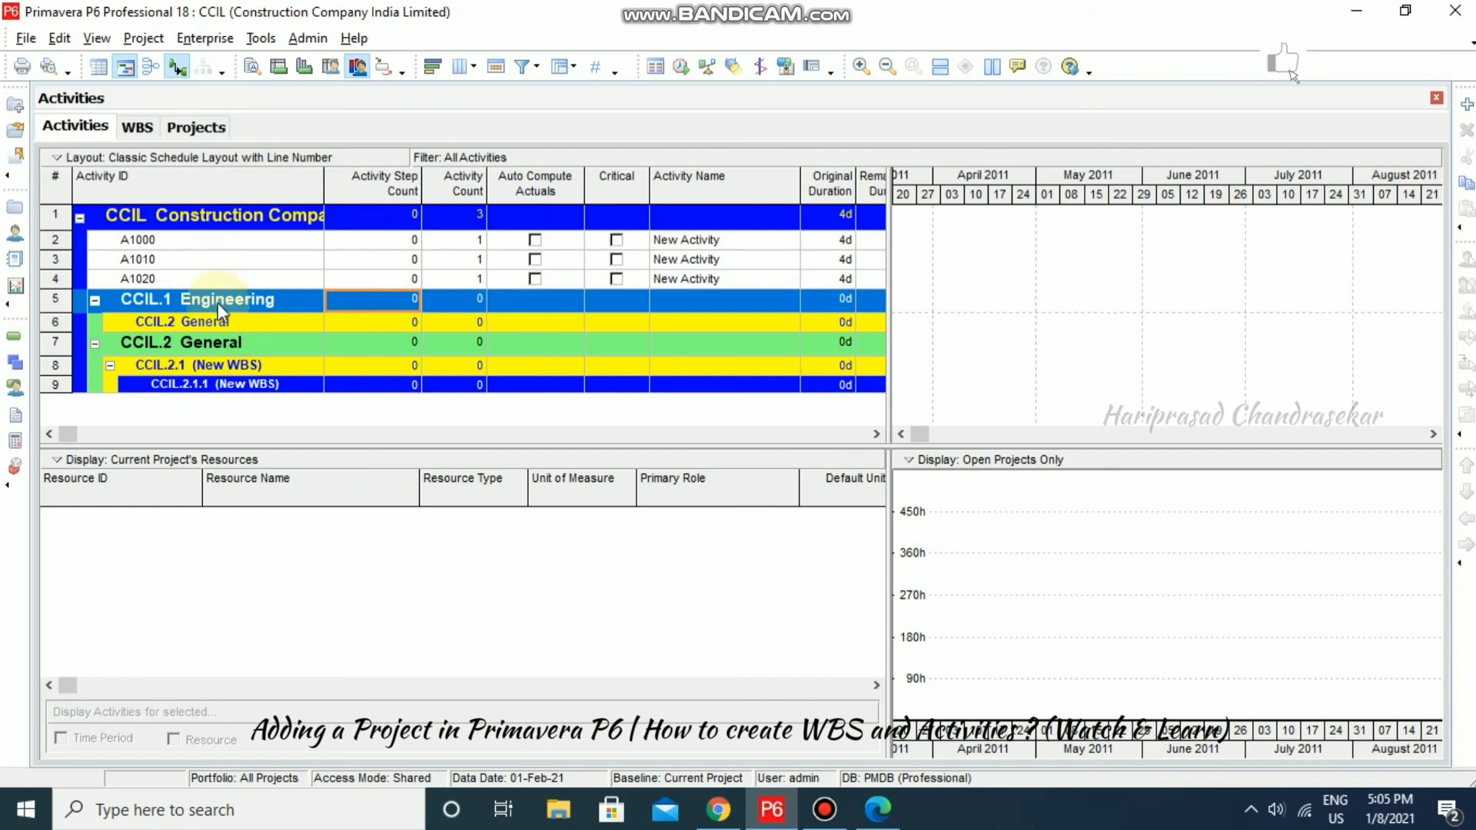
{"action": "left_click", "coordinate": [185, 239]}
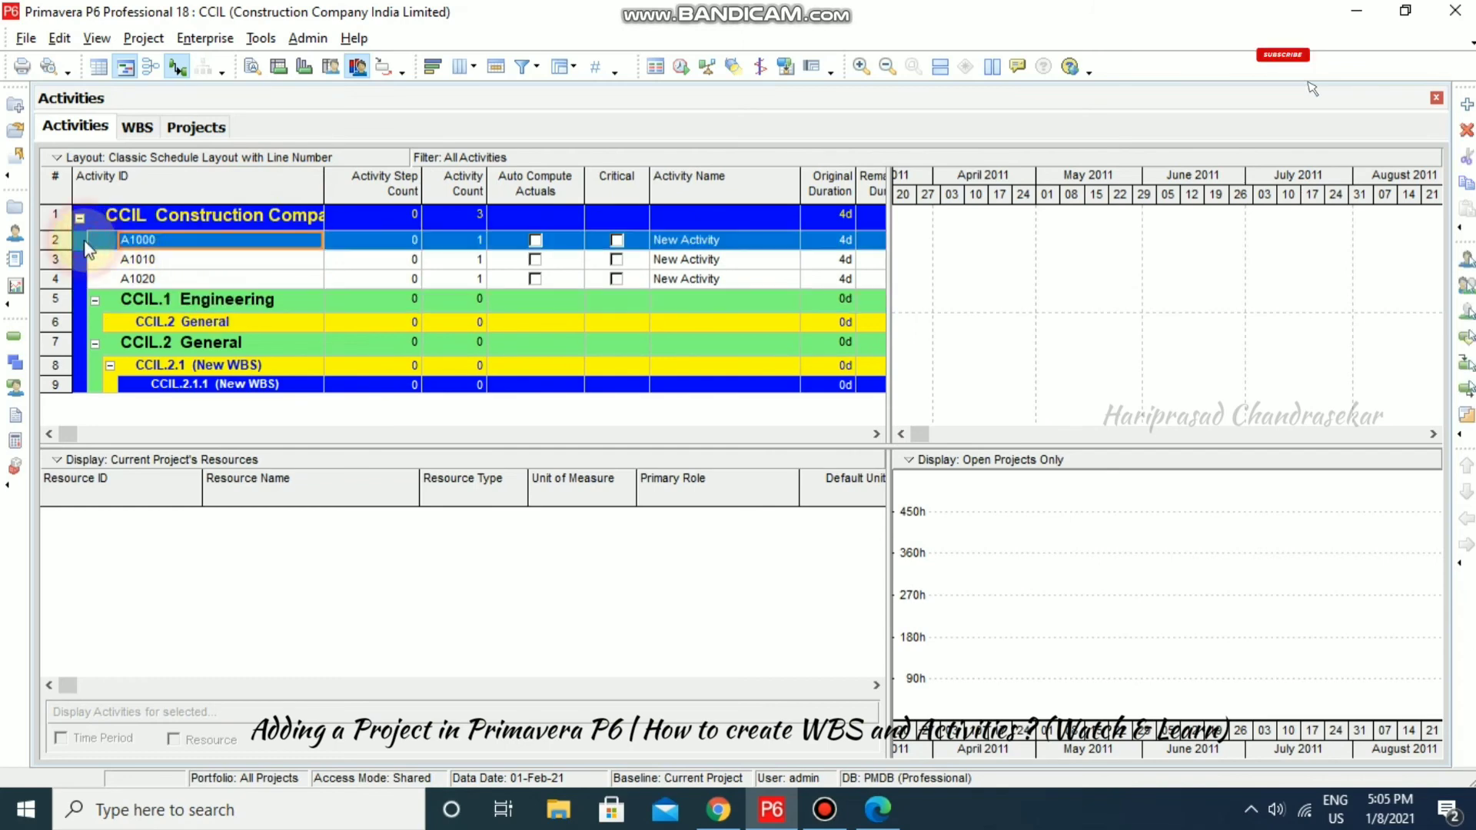
{"action": "left_click", "coordinate": [103, 278], "text": "shift"}
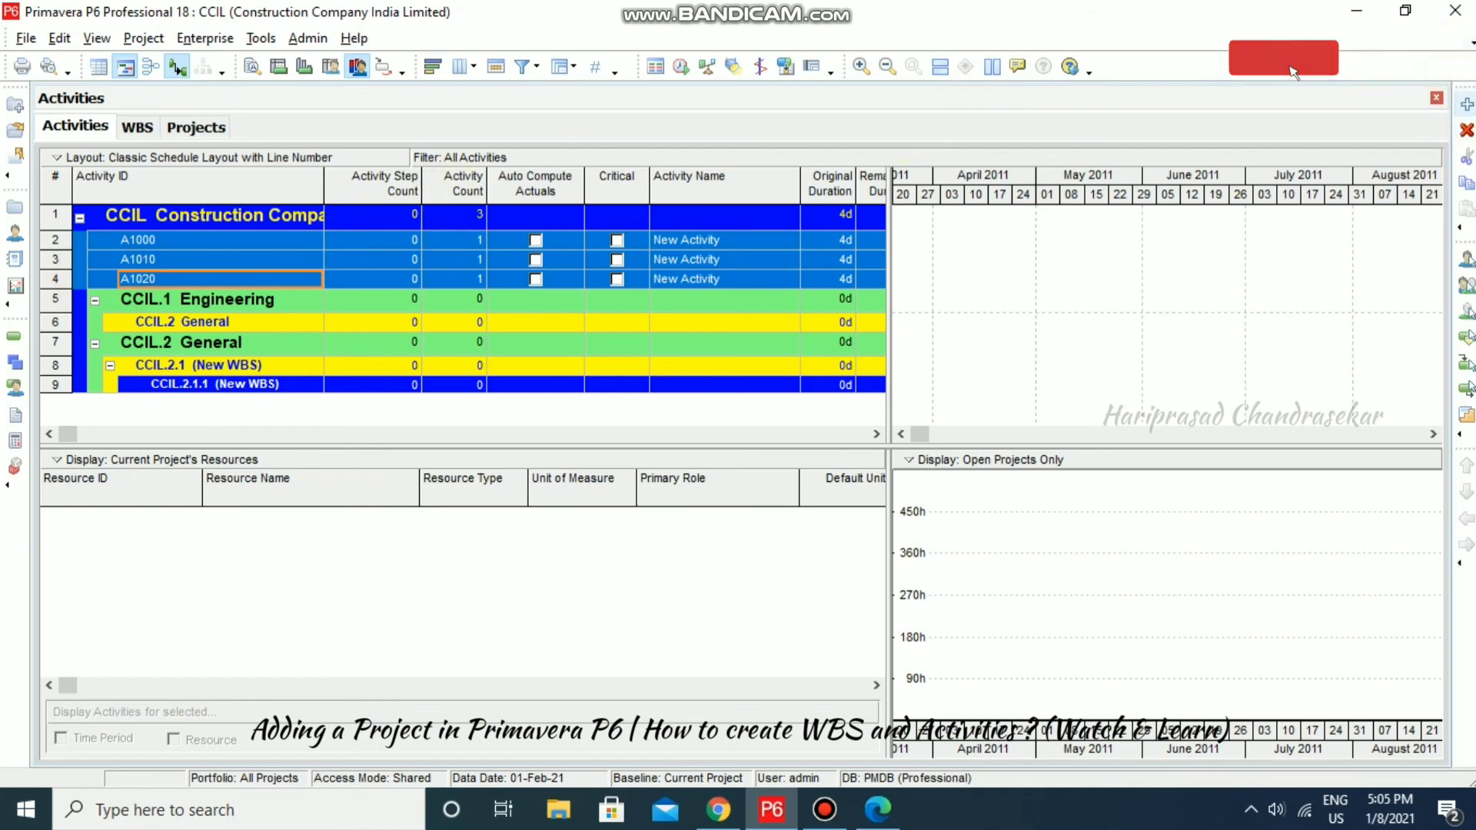
{"action": "left_click", "coordinate": [1467, 131]}
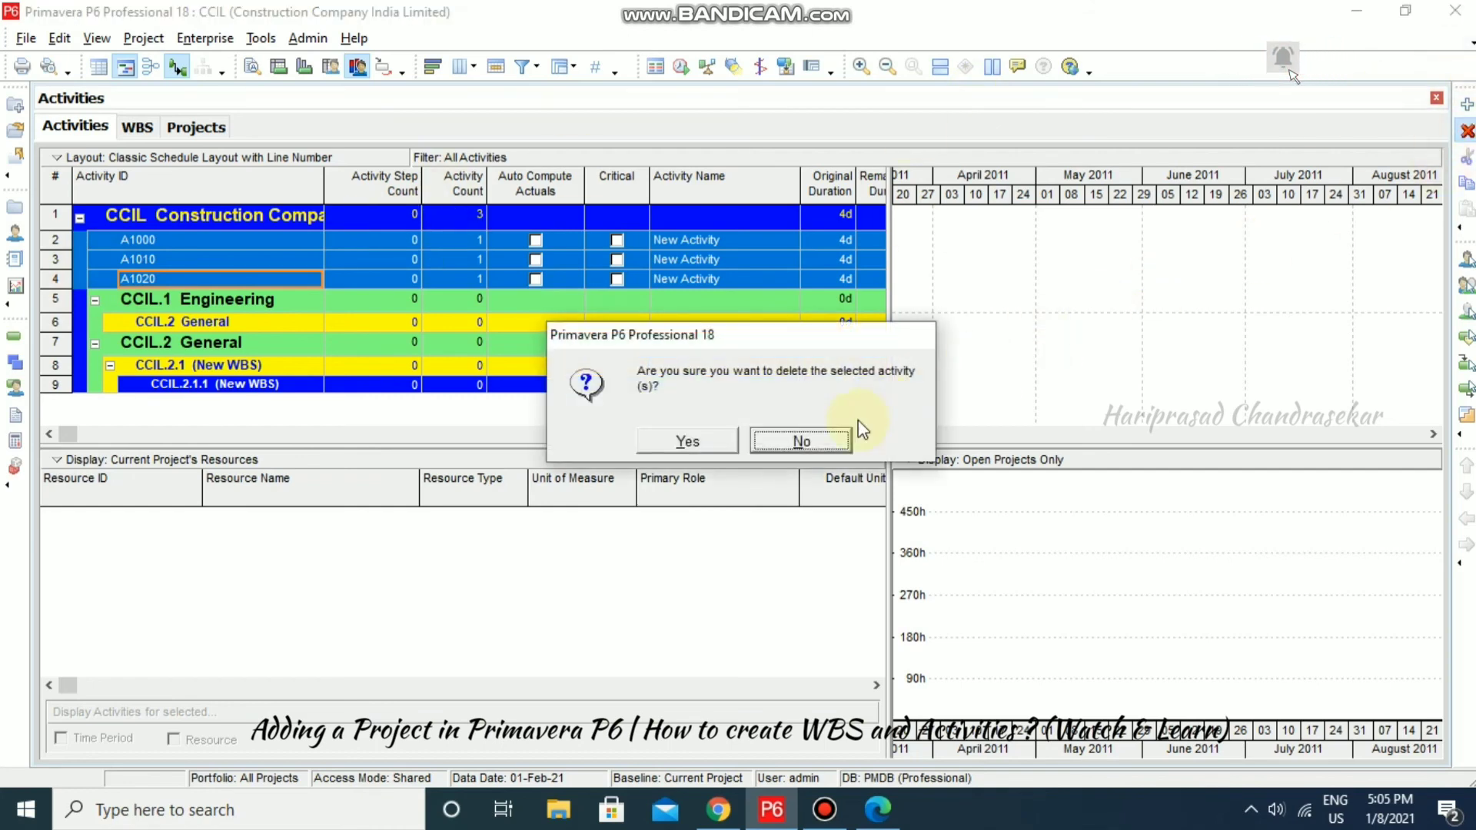
{"action": "left_click", "coordinate": [718, 437]}
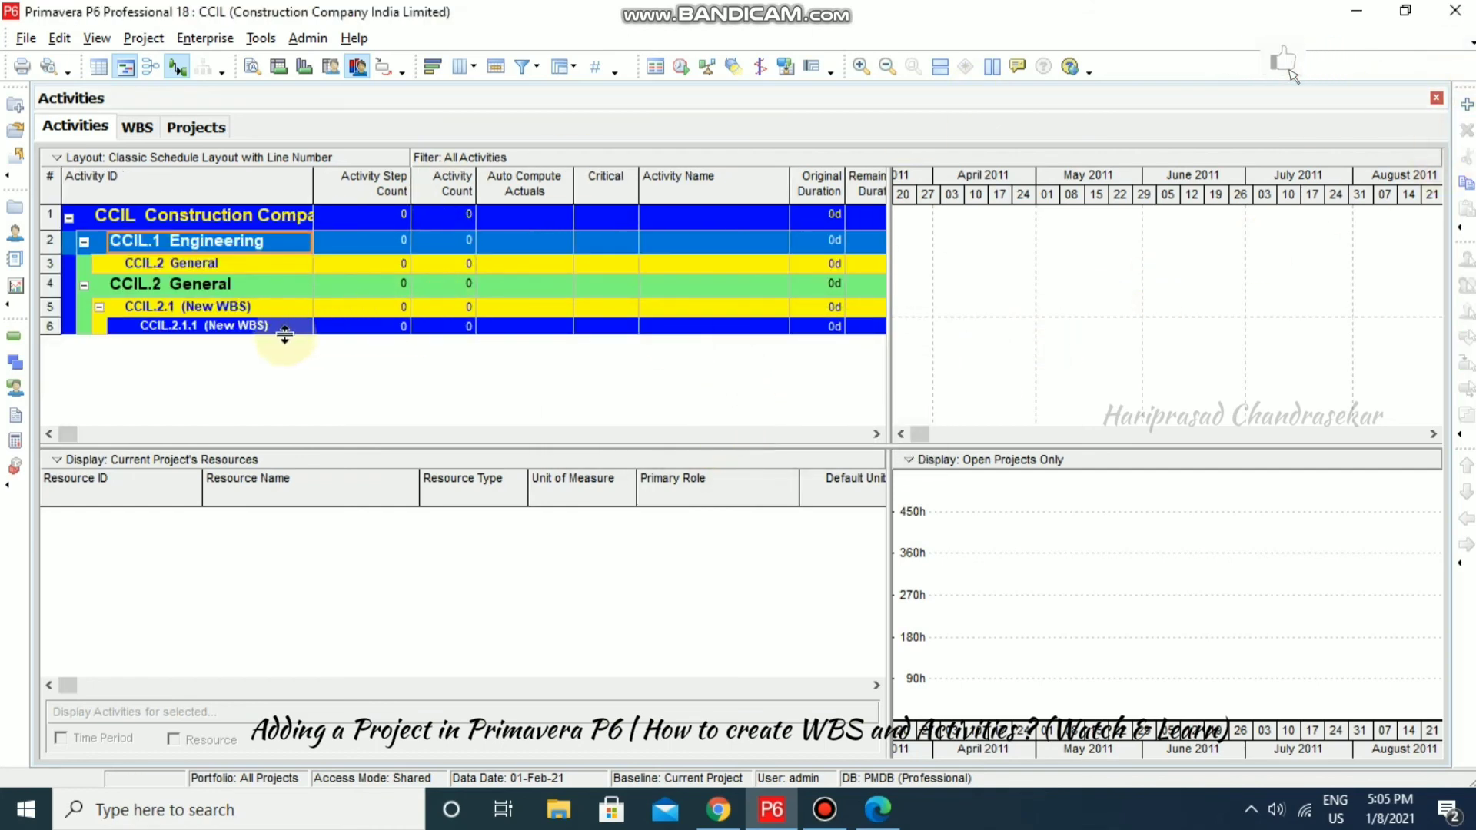
Step: Insert activity A1000 under CCIL.2.1.1 and activity A1010 under CCIL.2.1
{"action": "left_click", "coordinate": [241, 326]}
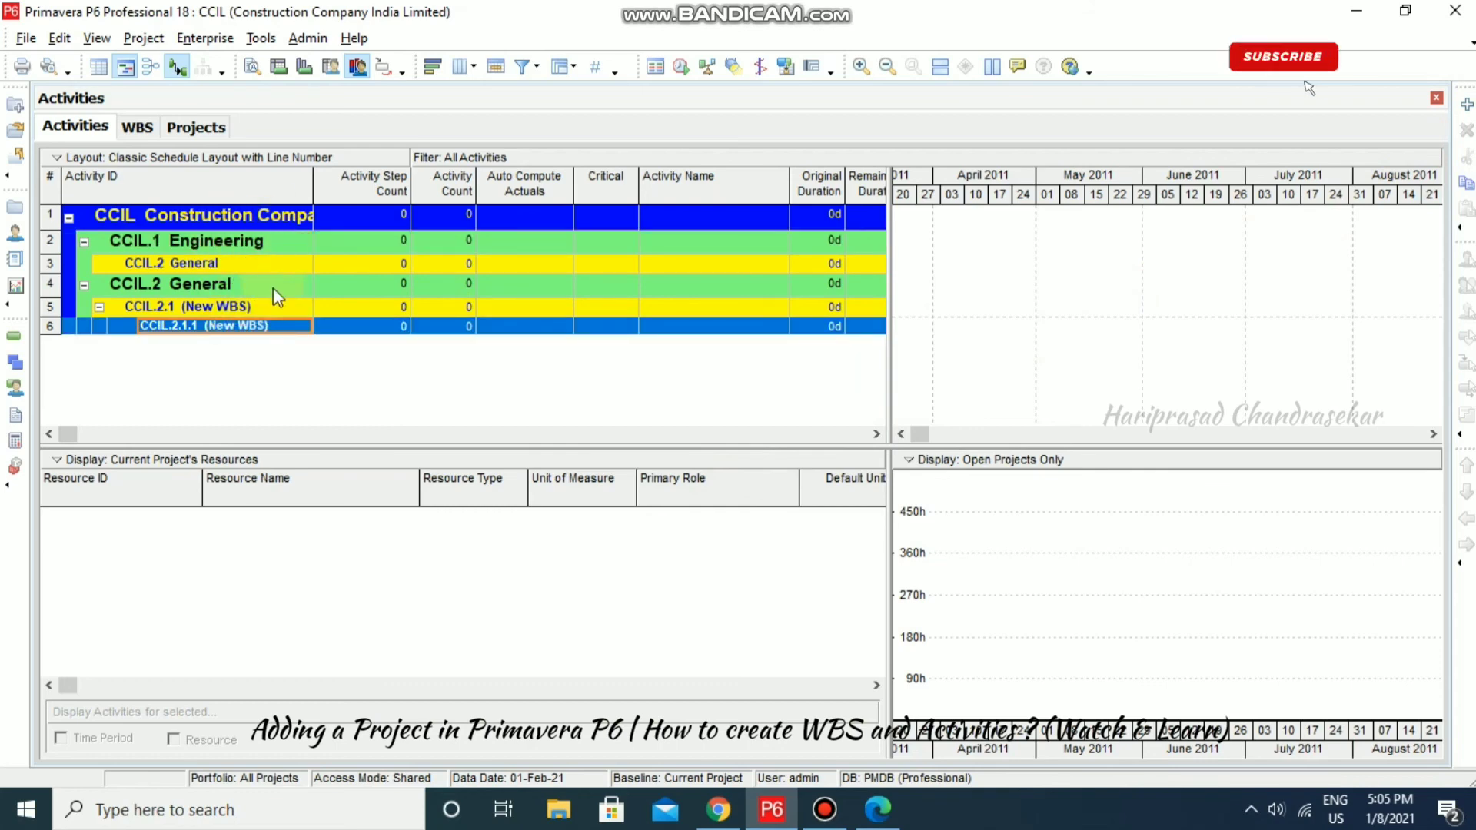
{"action": "key", "text": "Insert"}
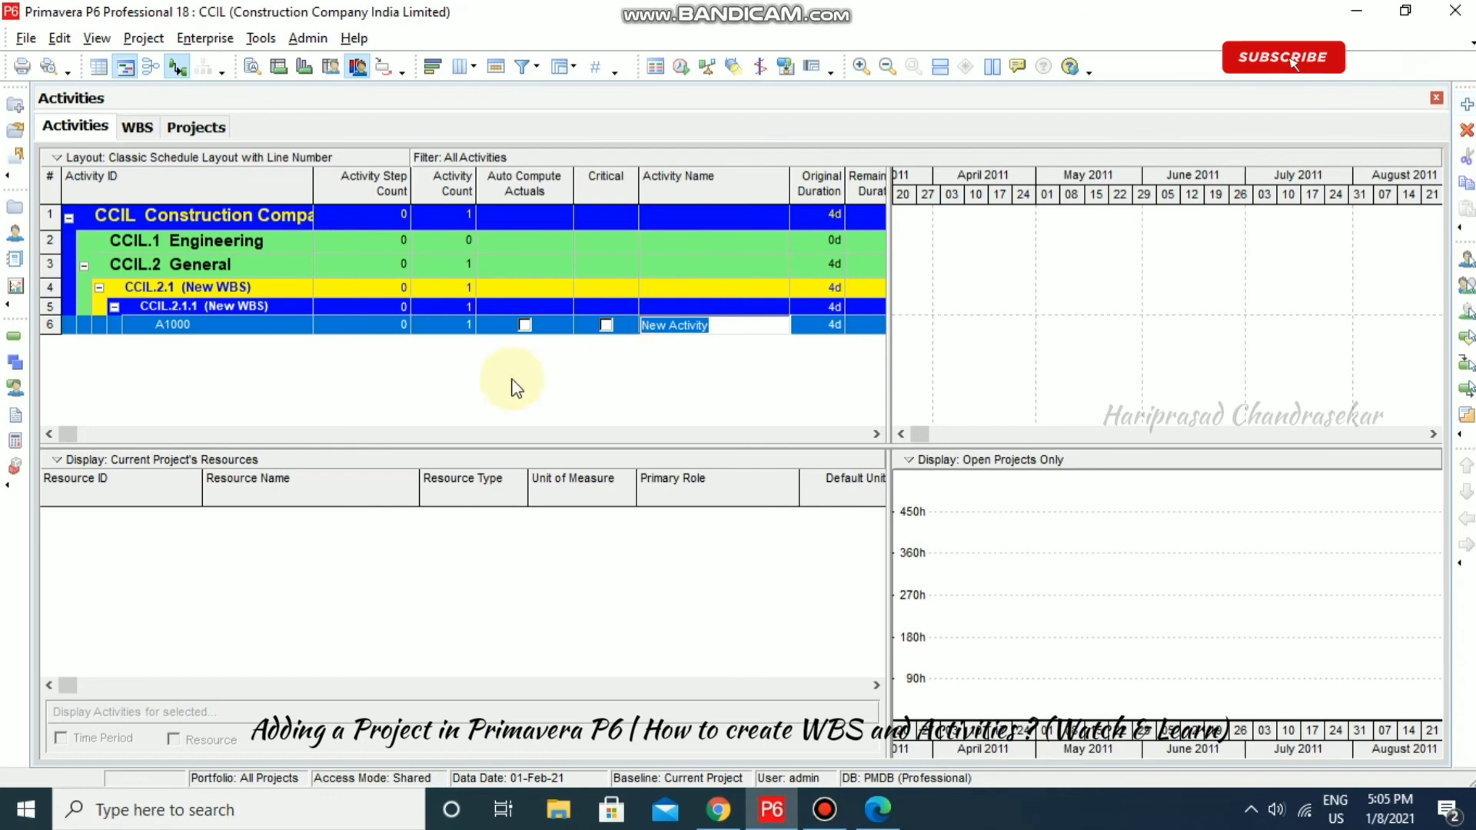
{"action": "left_click", "coordinate": [274, 289]}
{"action": "key", "text": "Insert"}
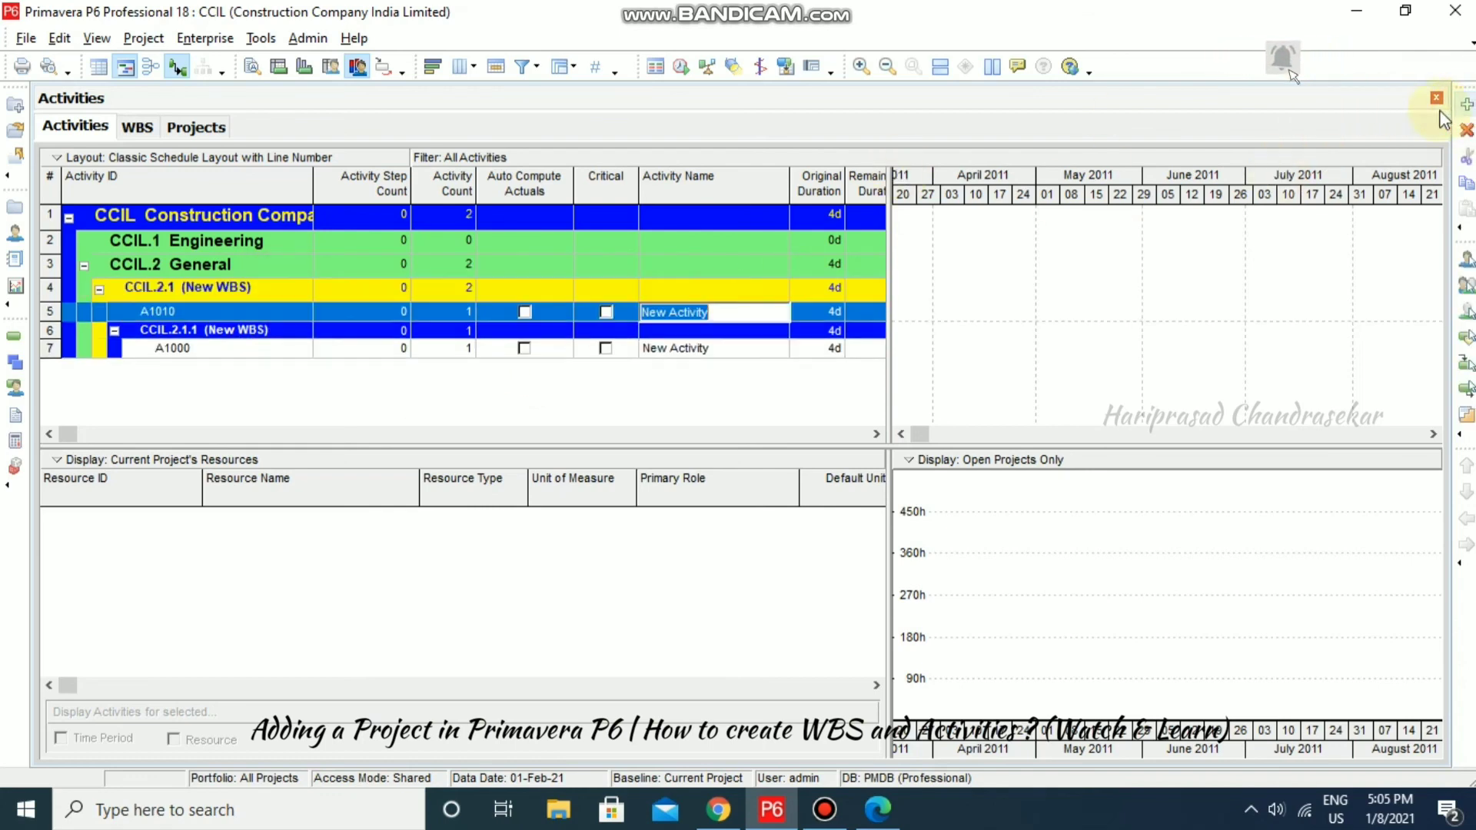
{"action": "key", "text": "Return"}
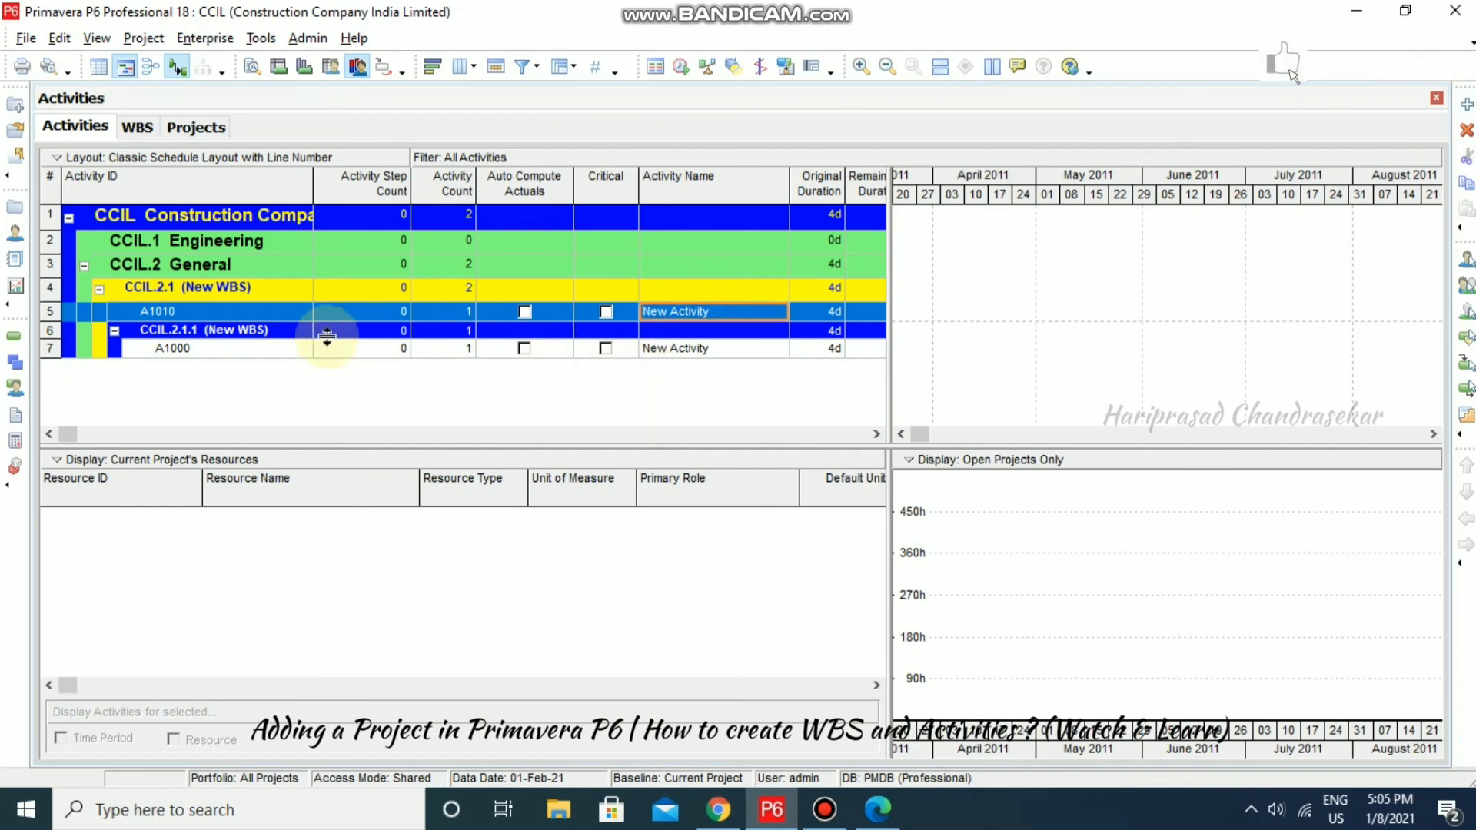